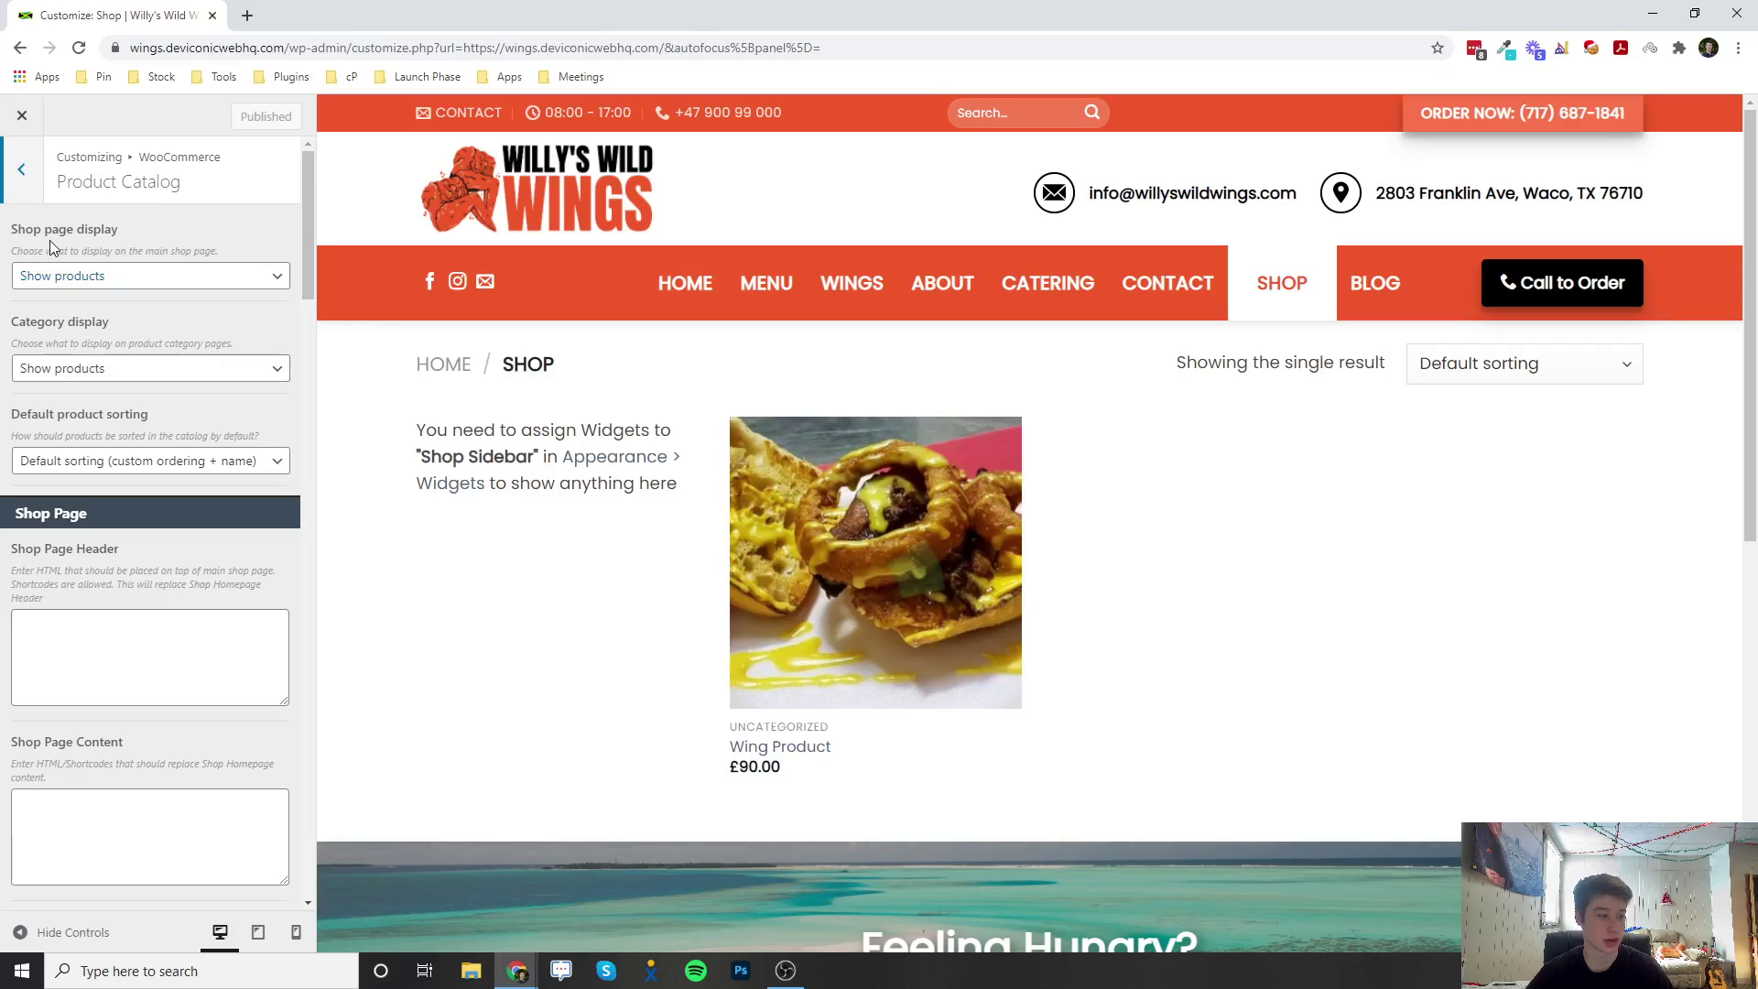
Review the available choices for shop page display, category display and default product sorting in the Product Catalog settings.
{"action": "left_click", "coordinate": [127, 291]}
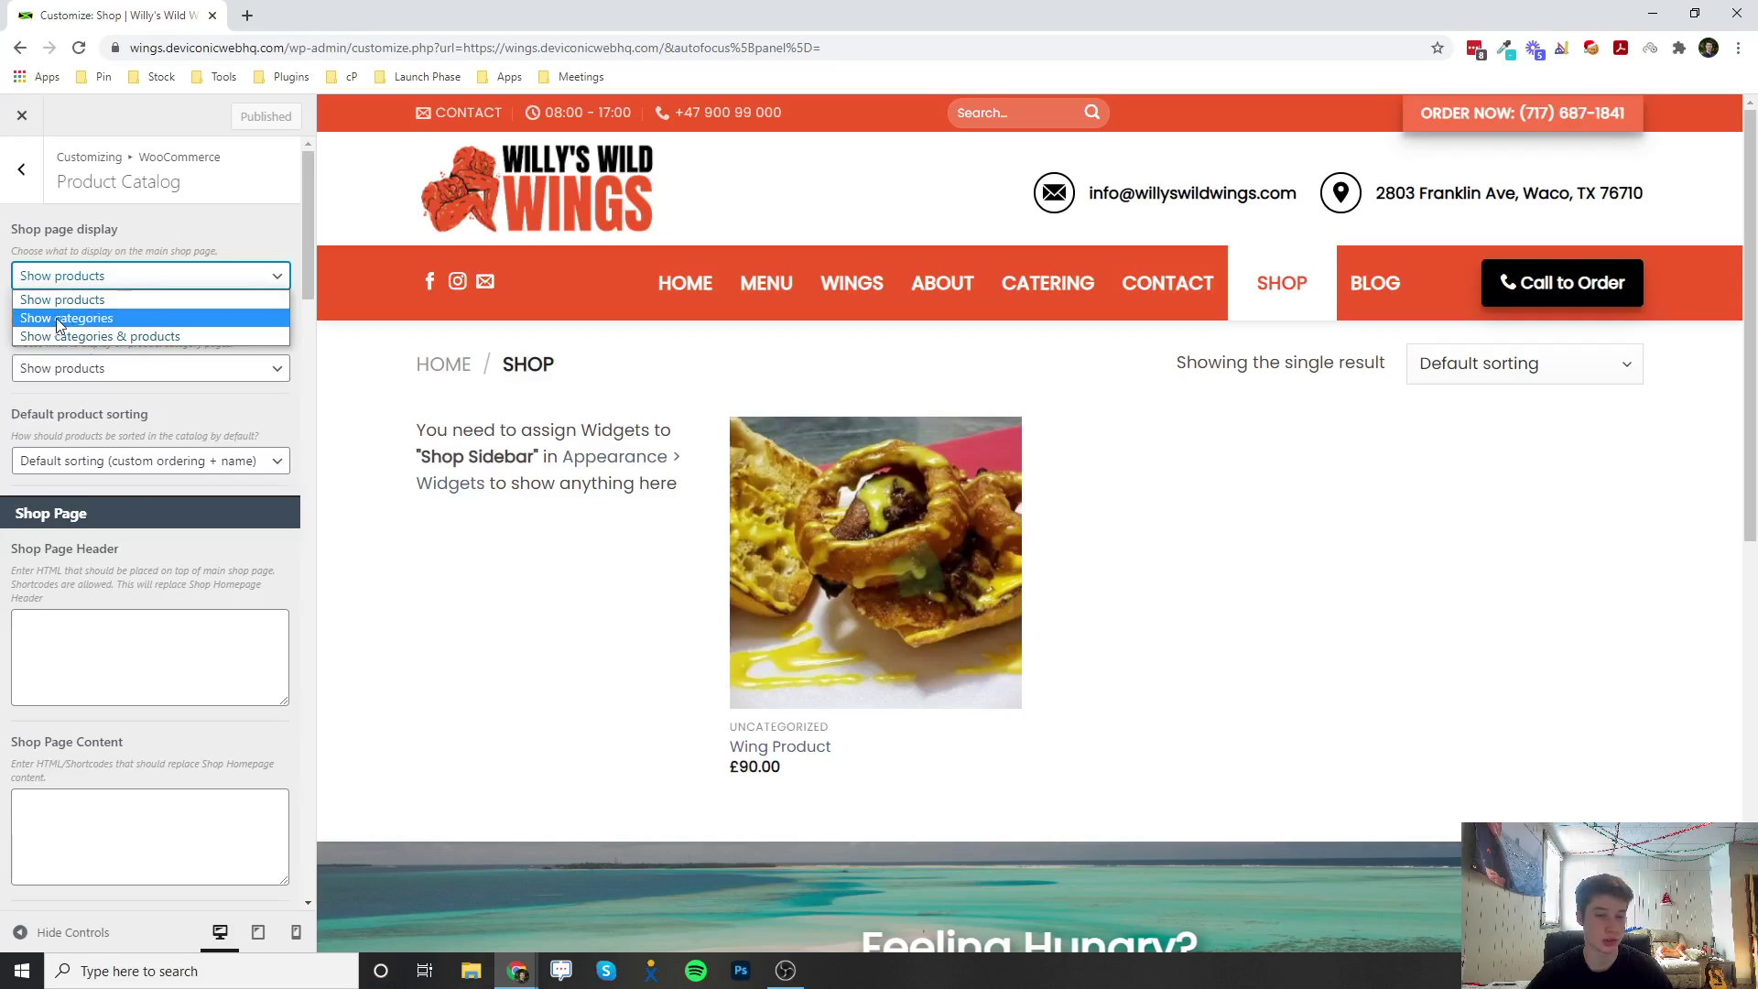
{"action": "left_click", "coordinate": [109, 300]}
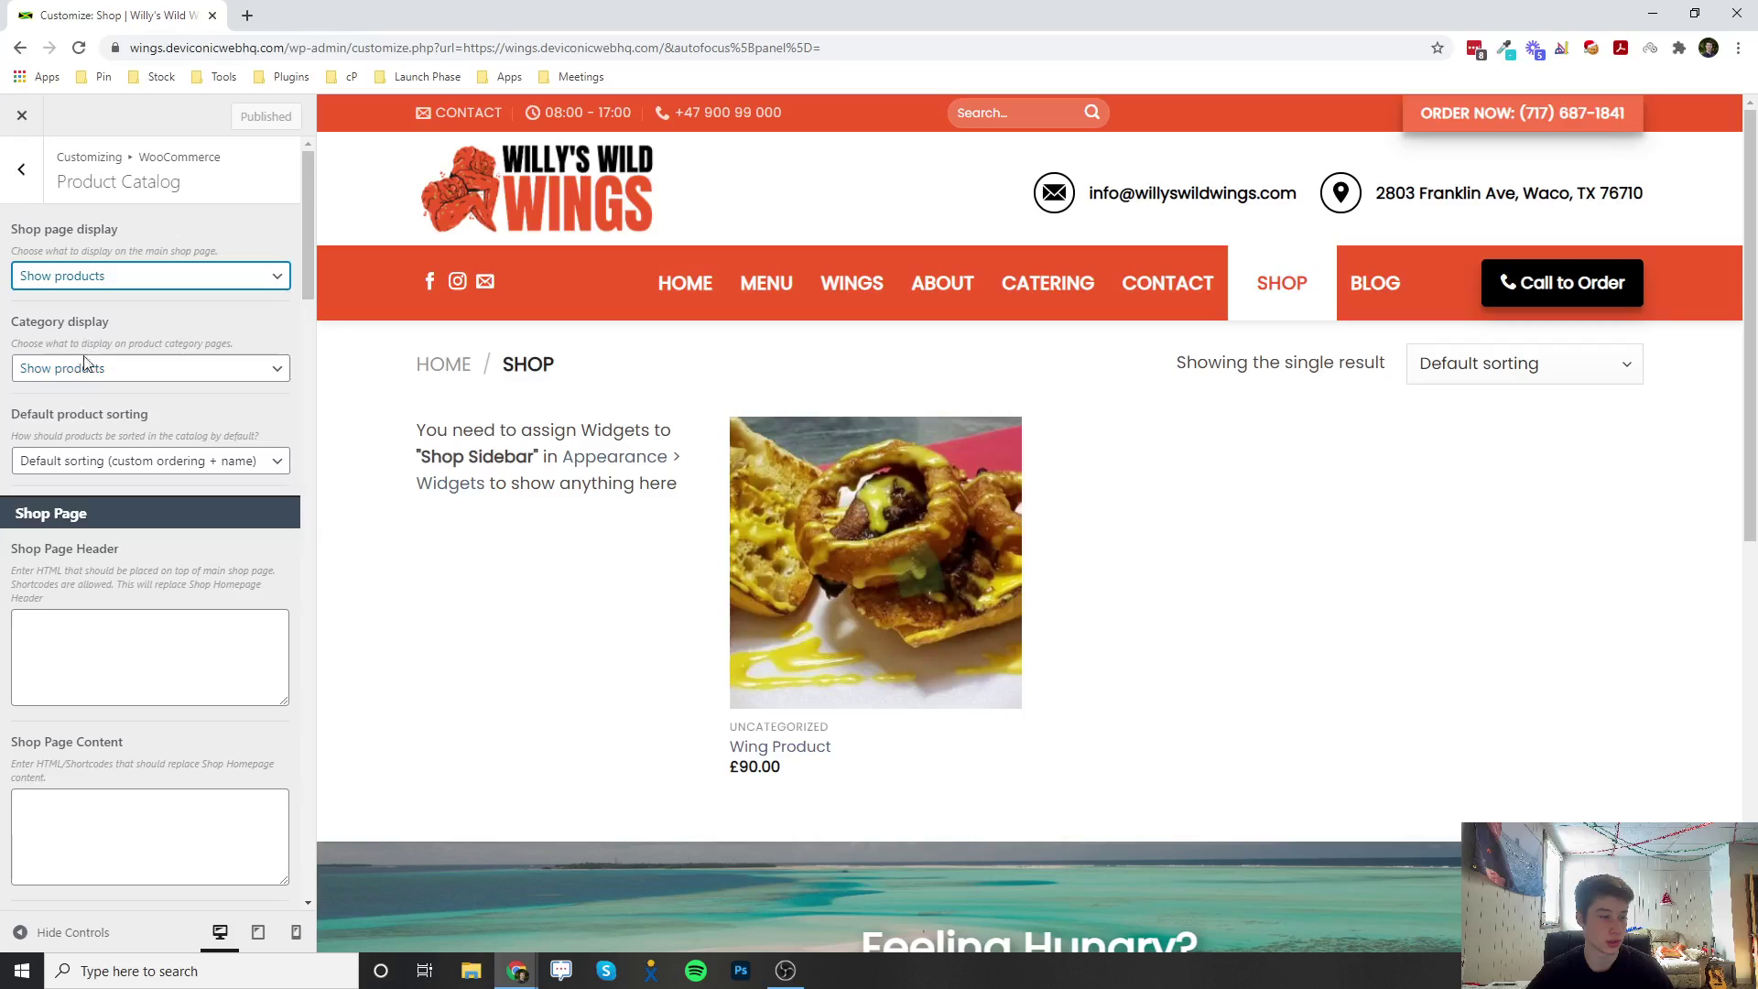
{"action": "left_click", "coordinate": [152, 375]}
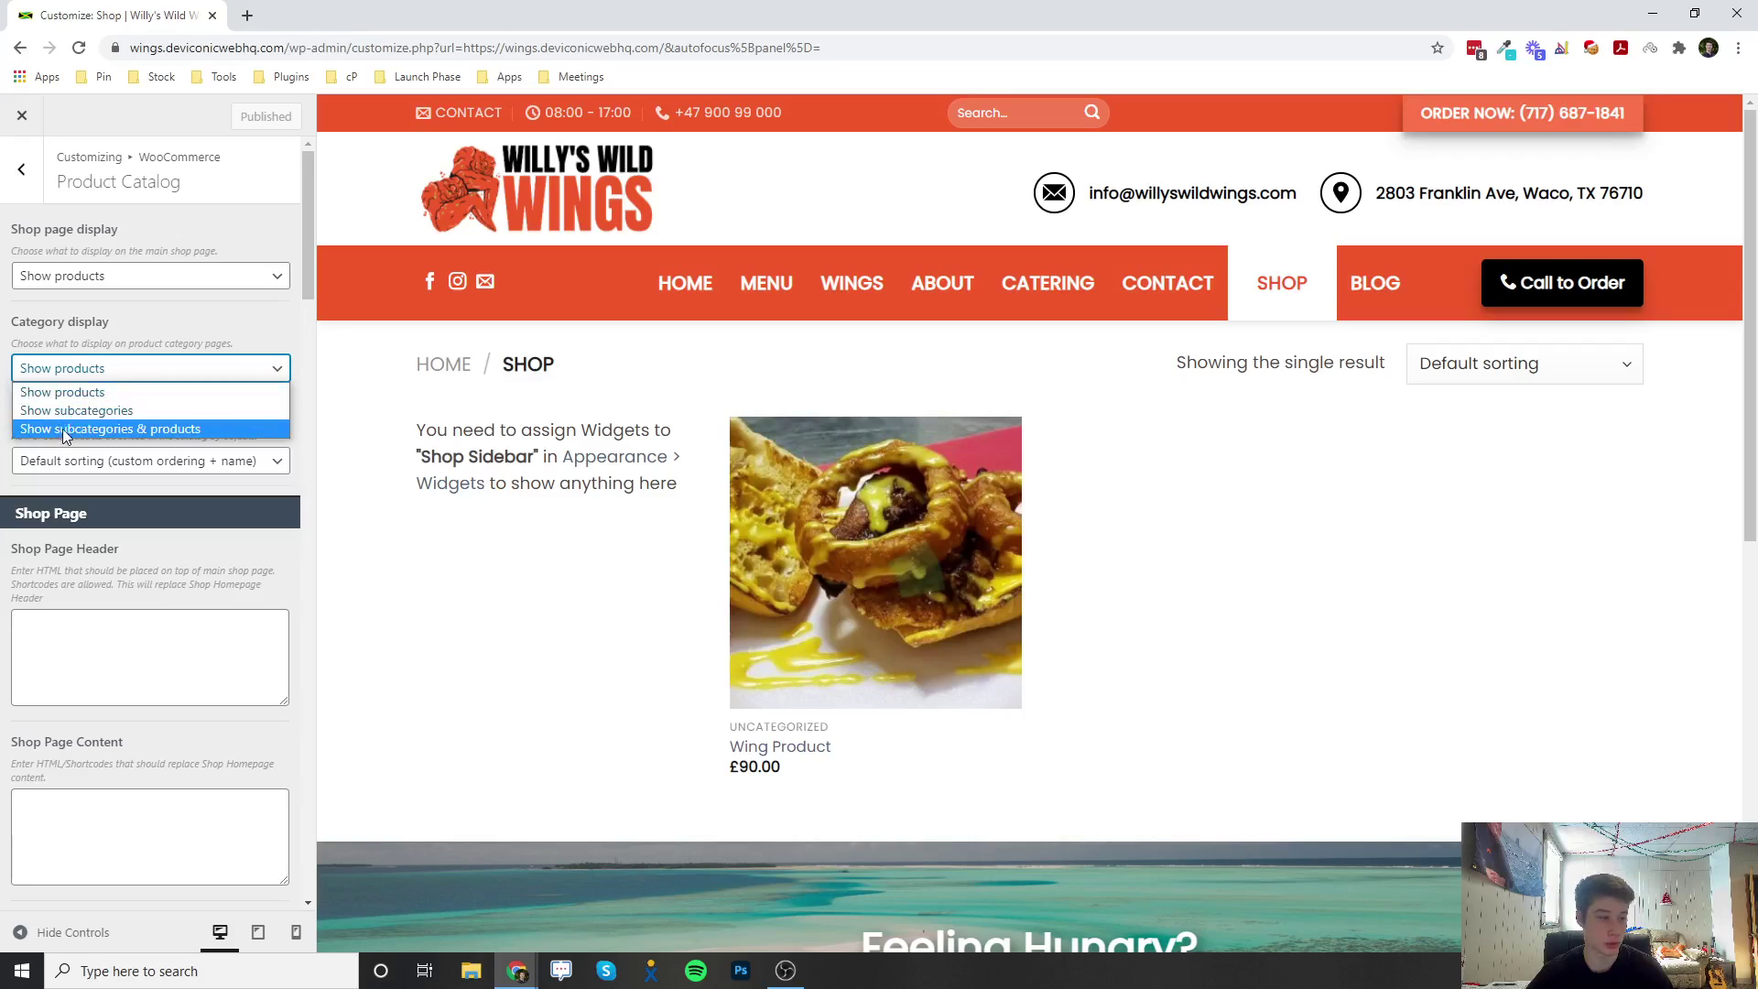
{"action": "left_click", "coordinate": [166, 377]}
{"action": "left_click", "coordinate": [149, 465]}
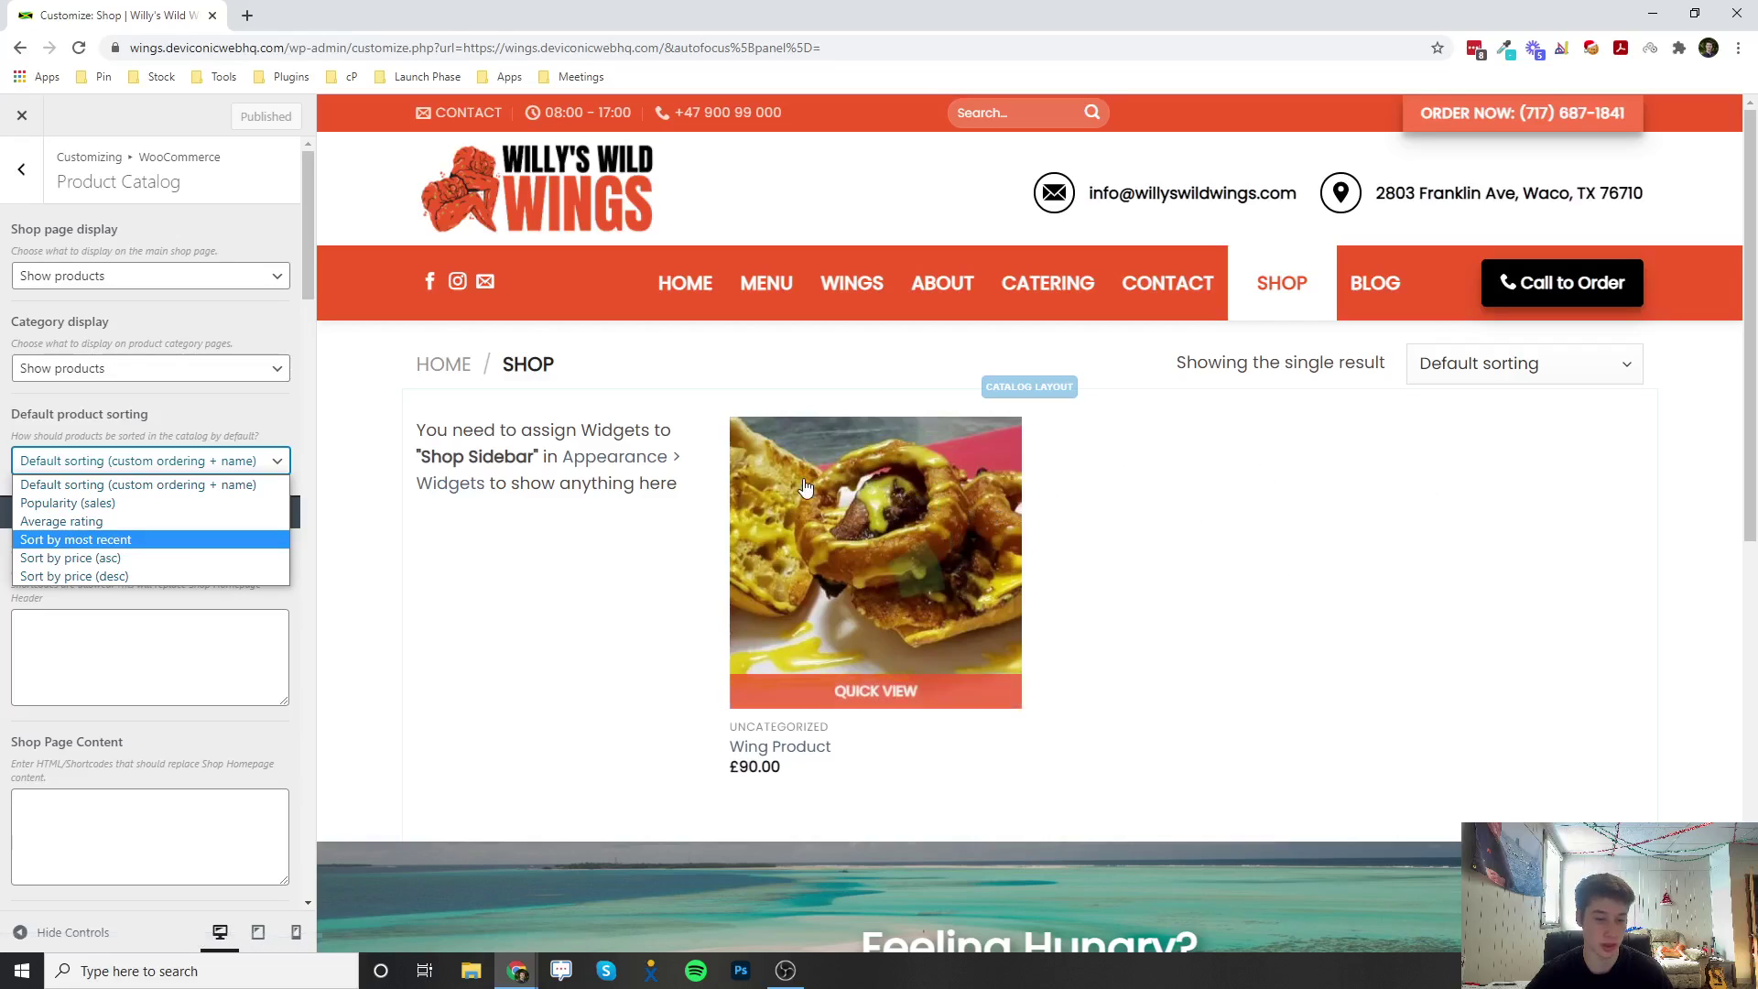
{"action": "left_click", "coordinate": [154, 484]}
Examine the Shop Page Header and Shop Page Content fields, placing the cursor in each without entering anything.
{"action": "scroll", "coordinate": [160, 470], "scroll_direction": "down", "scroll_amount": 2}
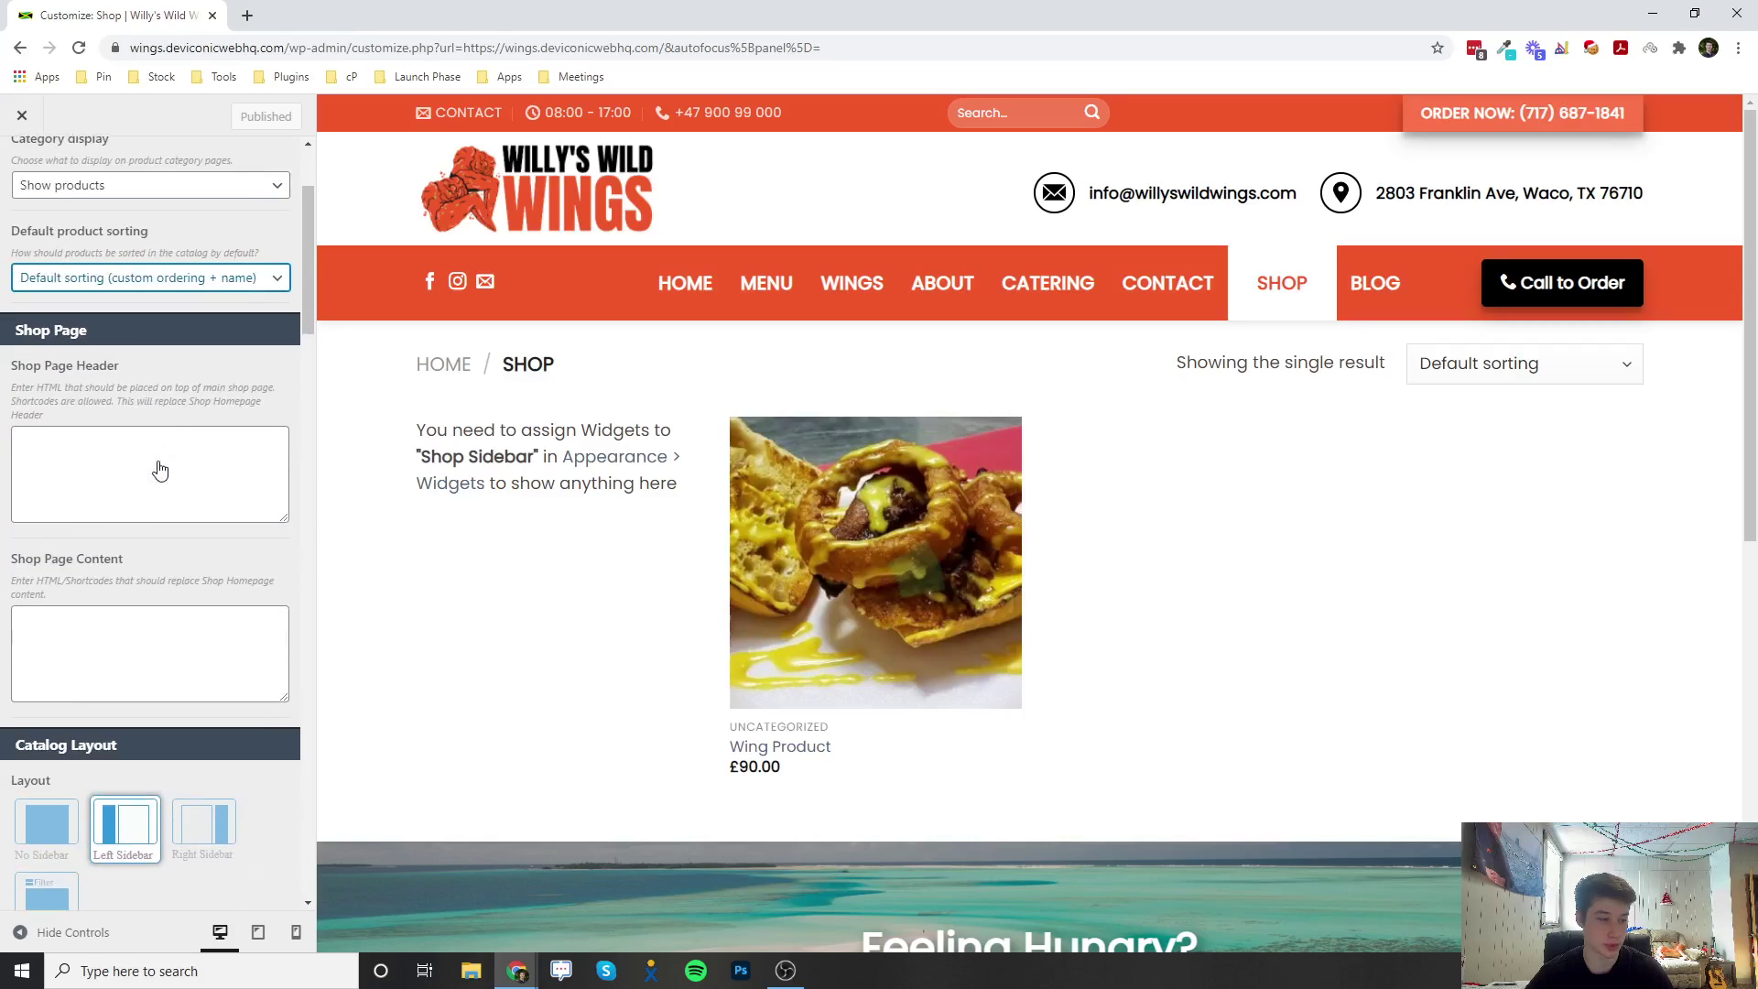
{"action": "left_click", "coordinate": [95, 458]}
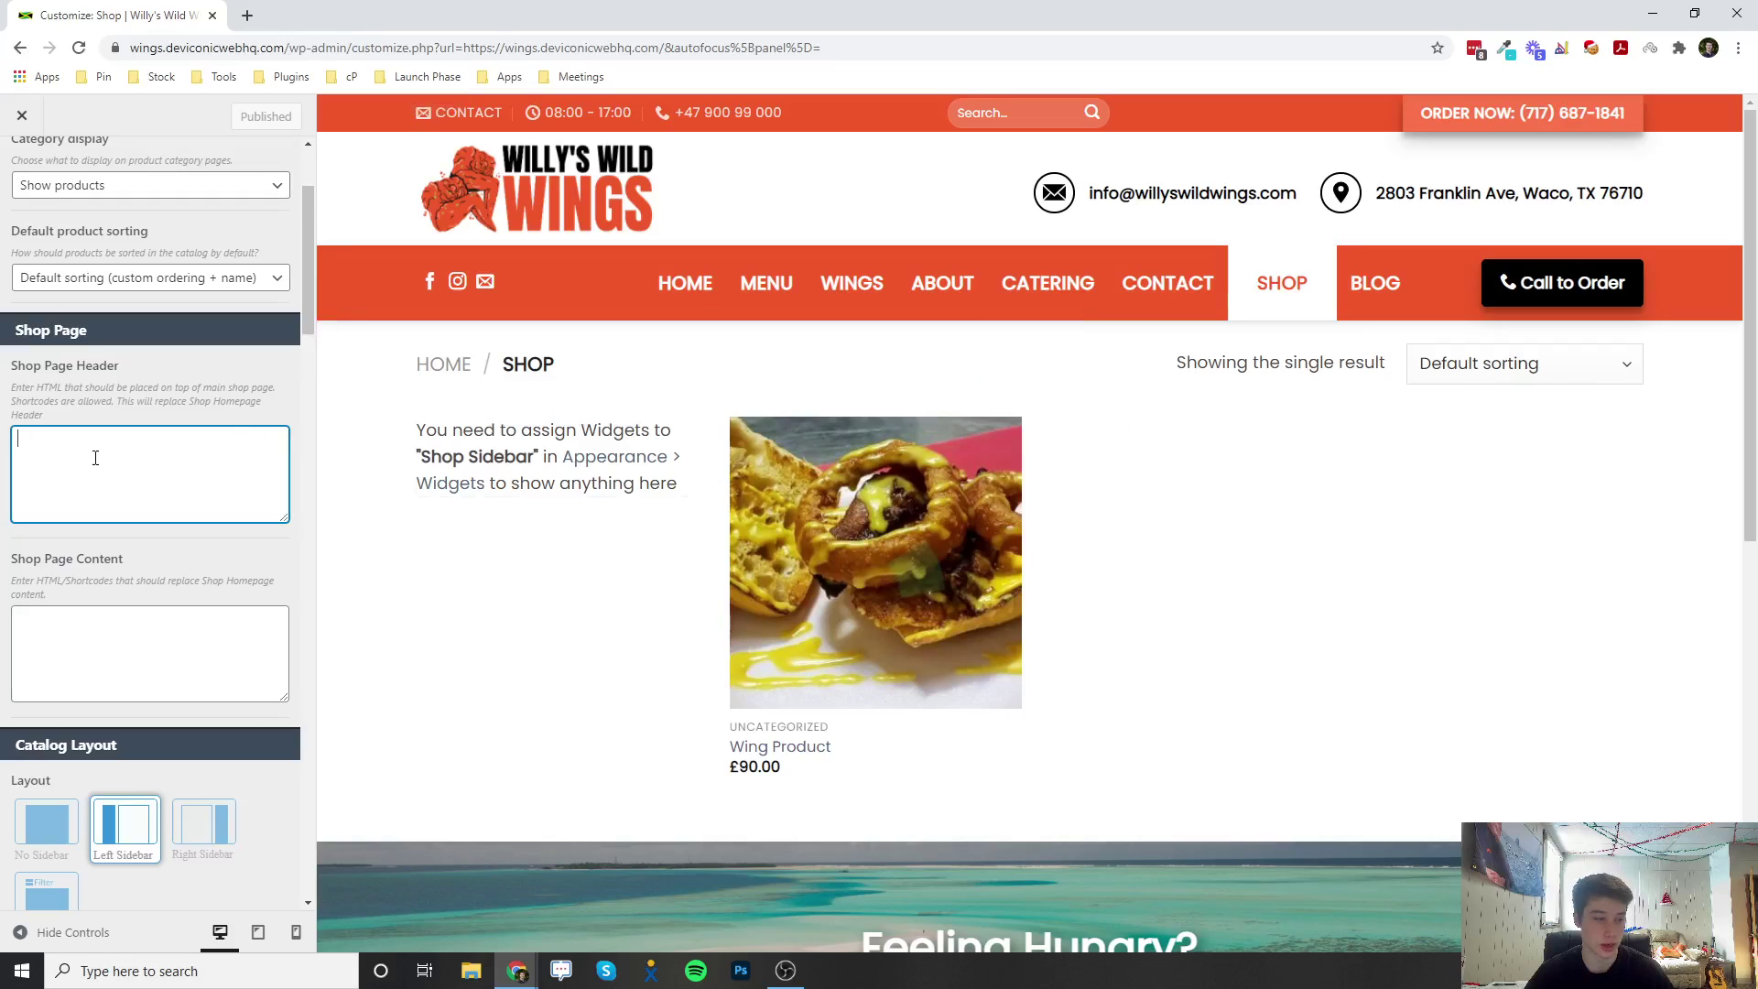
{"action": "scroll", "coordinate": [81, 452], "scroll_direction": "down", "scroll_amount": 1}
{"action": "left_click", "coordinate": [52, 531]}
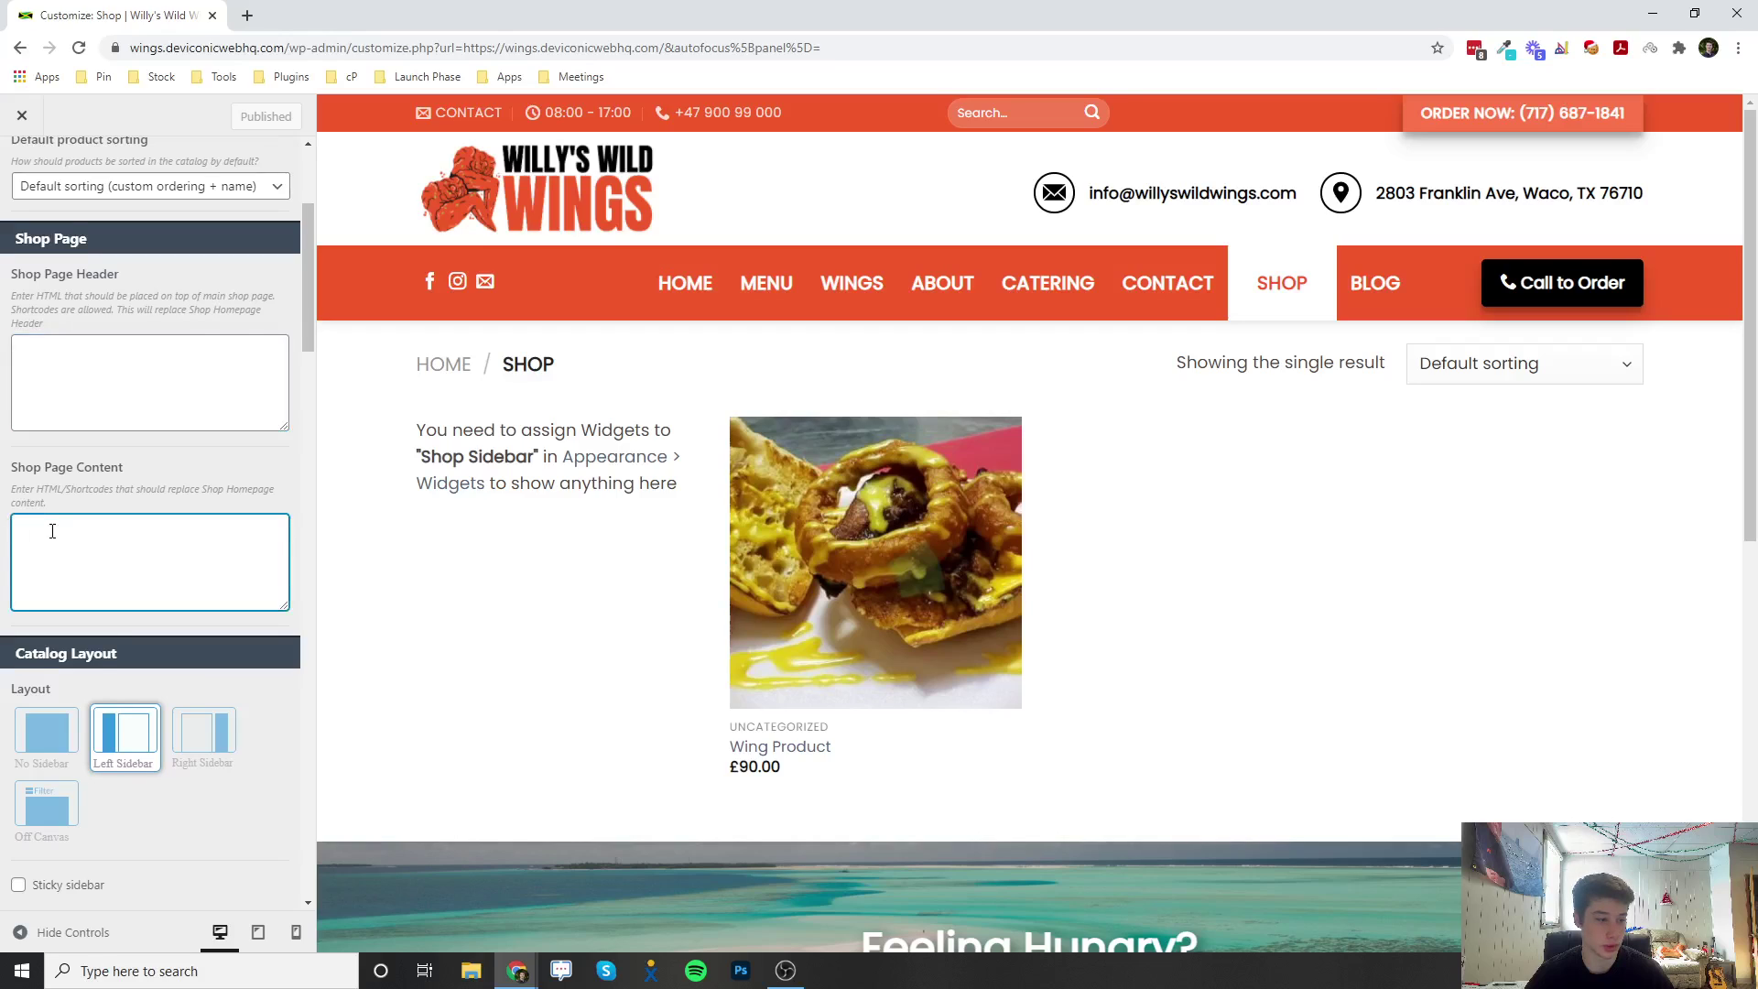
{"action": "scroll", "coordinate": [74, 513], "scroll_direction": "down", "scroll_amount": 1}
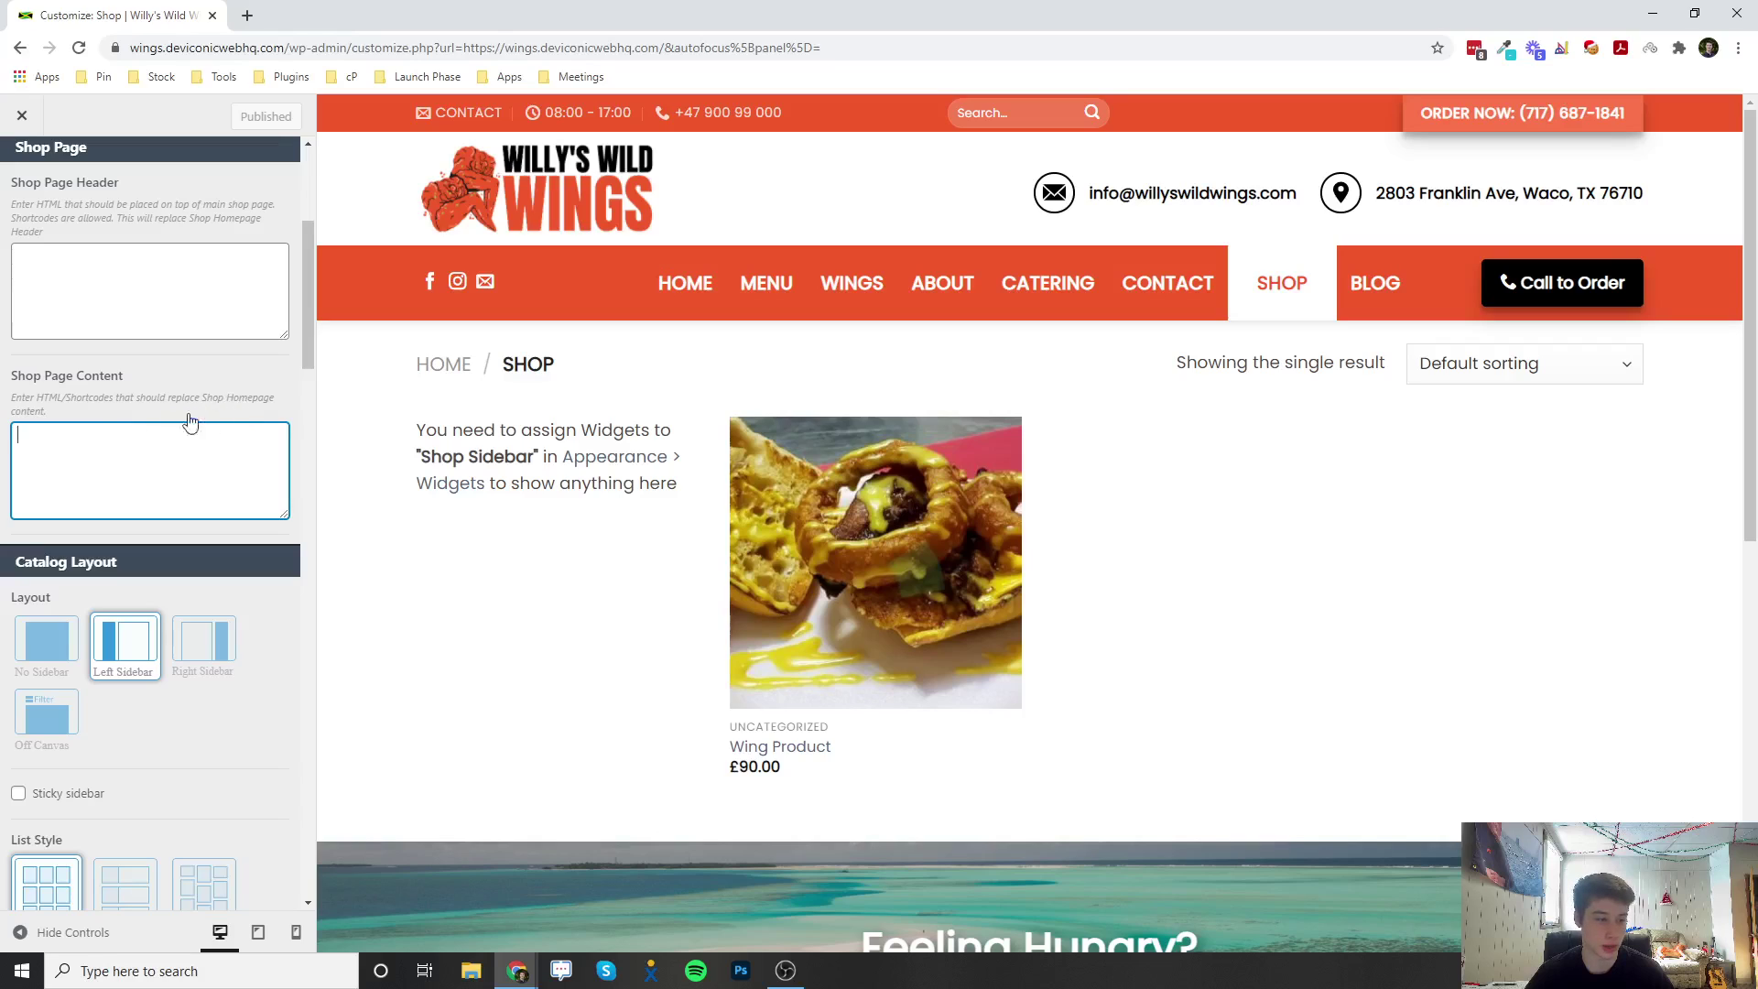
Try the Right Sidebar and No Sidebar catalog layouts, choose Off Canvas, and check its filter panel in the preview.
{"action": "scroll", "coordinate": [189, 433], "scroll_direction": "down", "scroll_amount": 3}
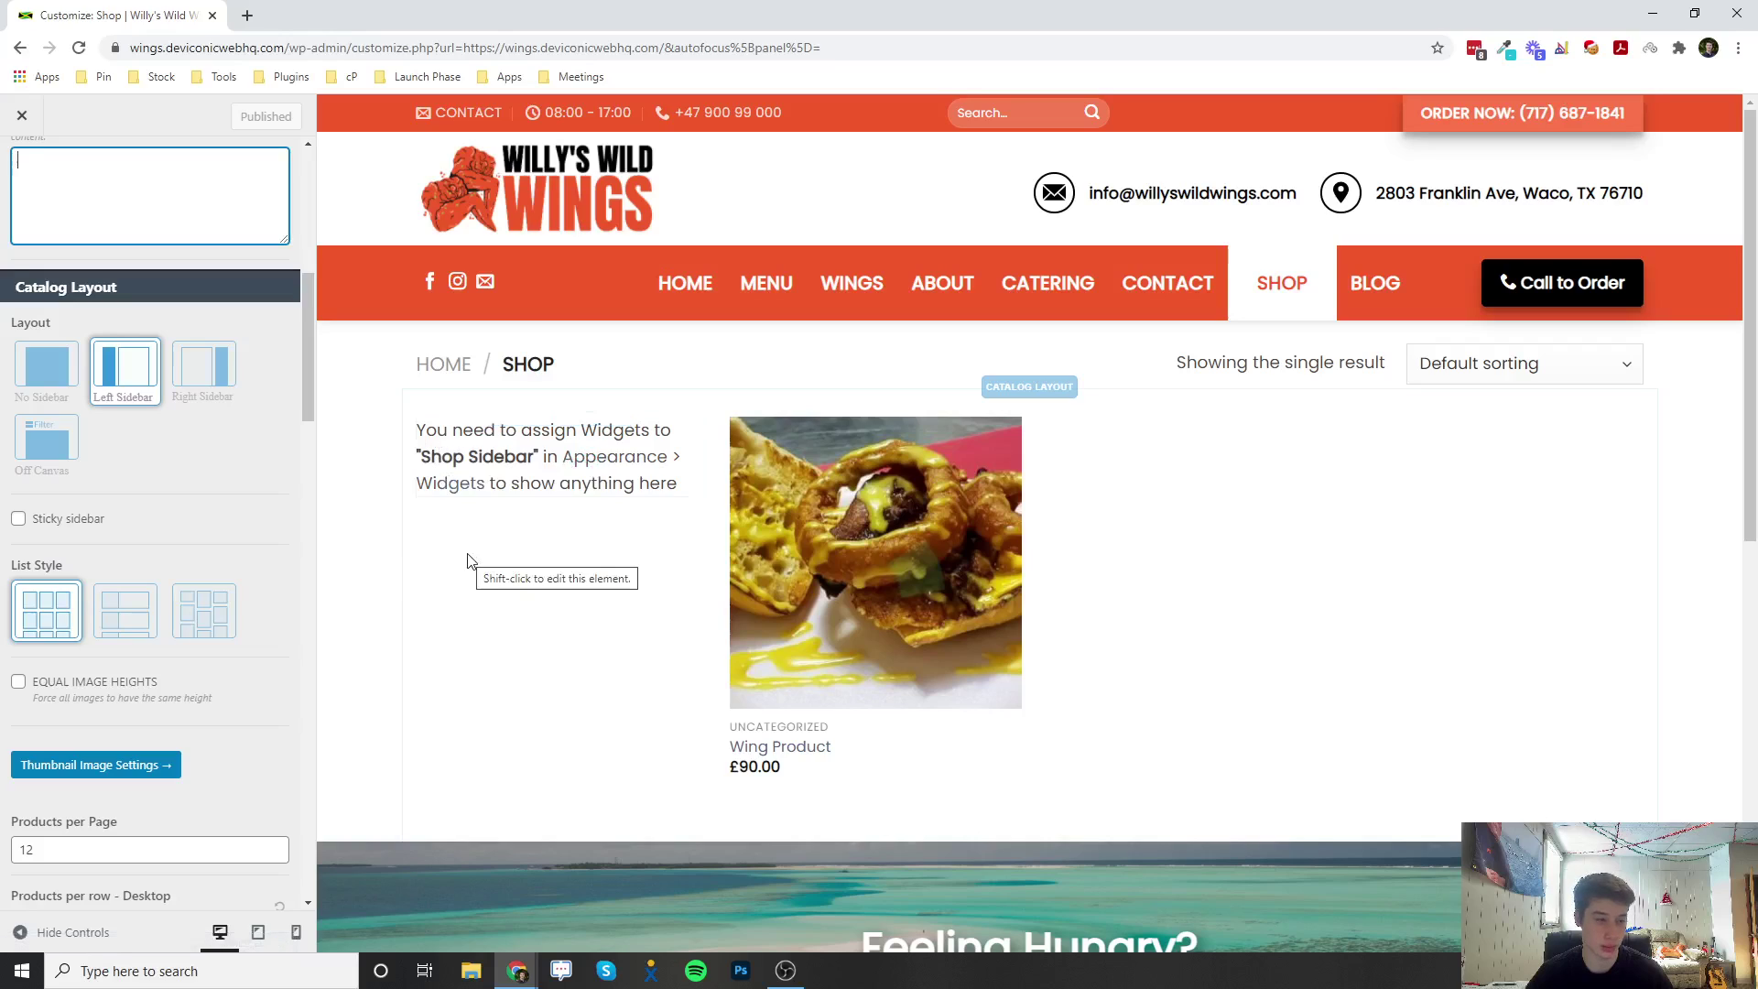
{"action": "left_click", "coordinate": [223, 376]}
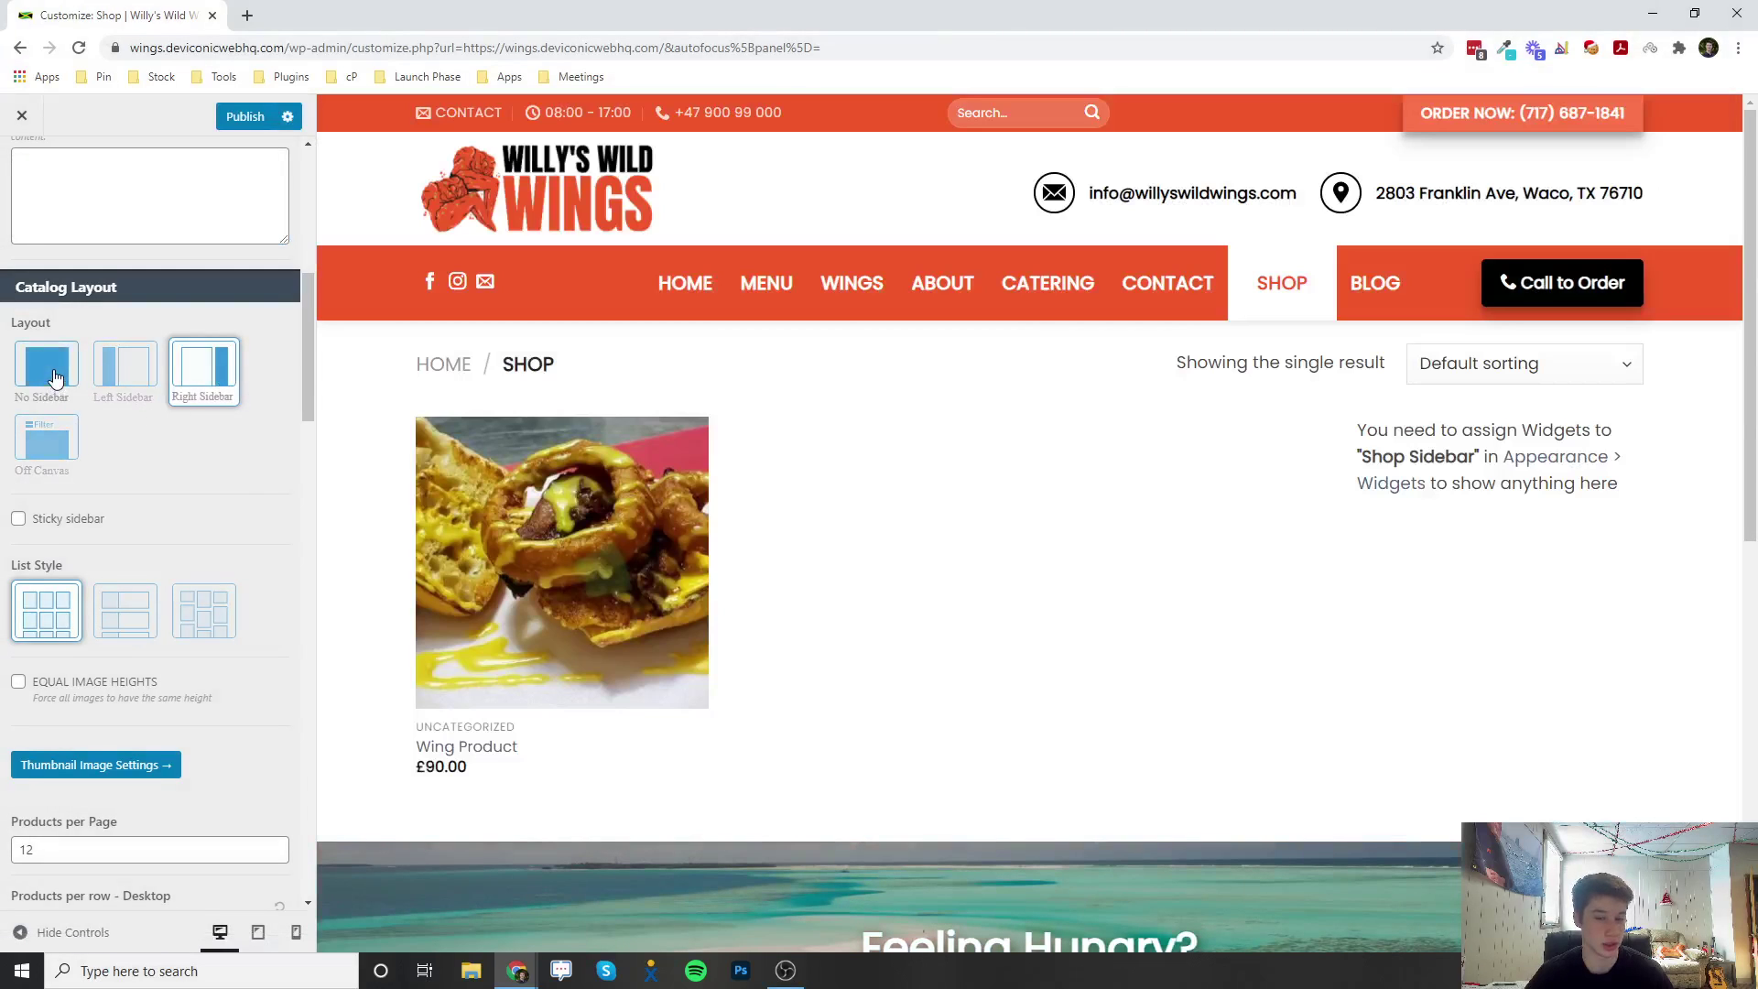
{"action": "left_click", "coordinate": [54, 378]}
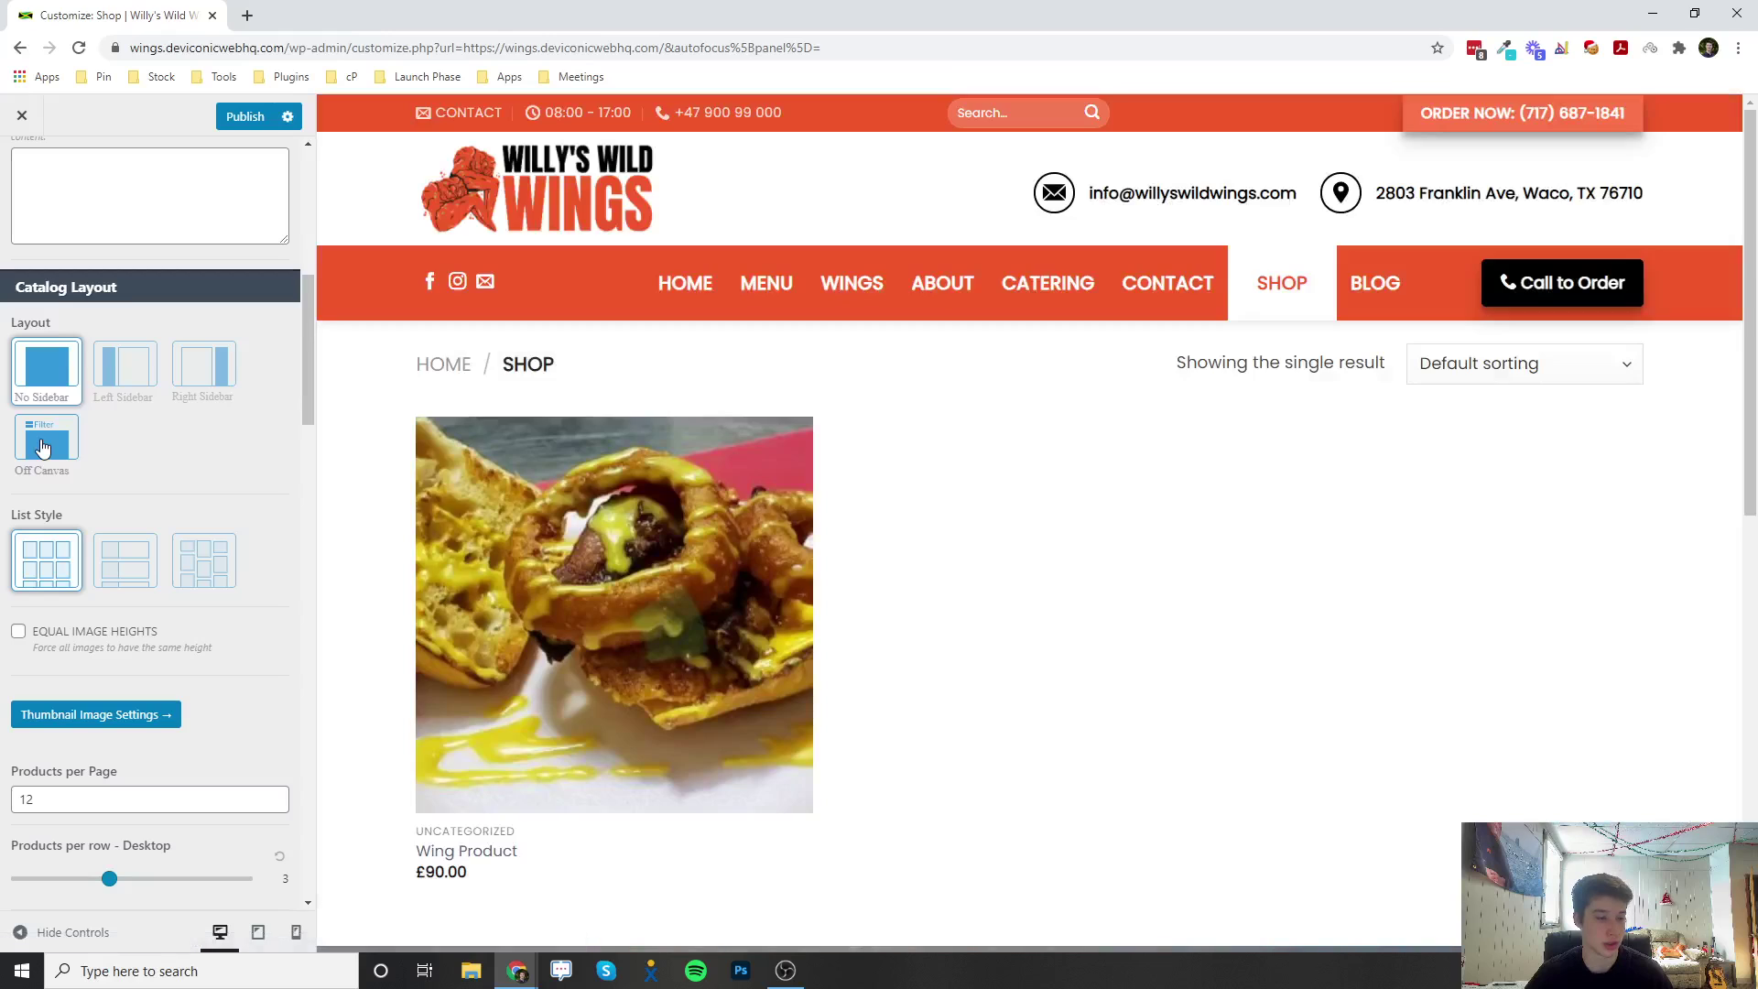
{"action": "left_click", "coordinate": [42, 447]}
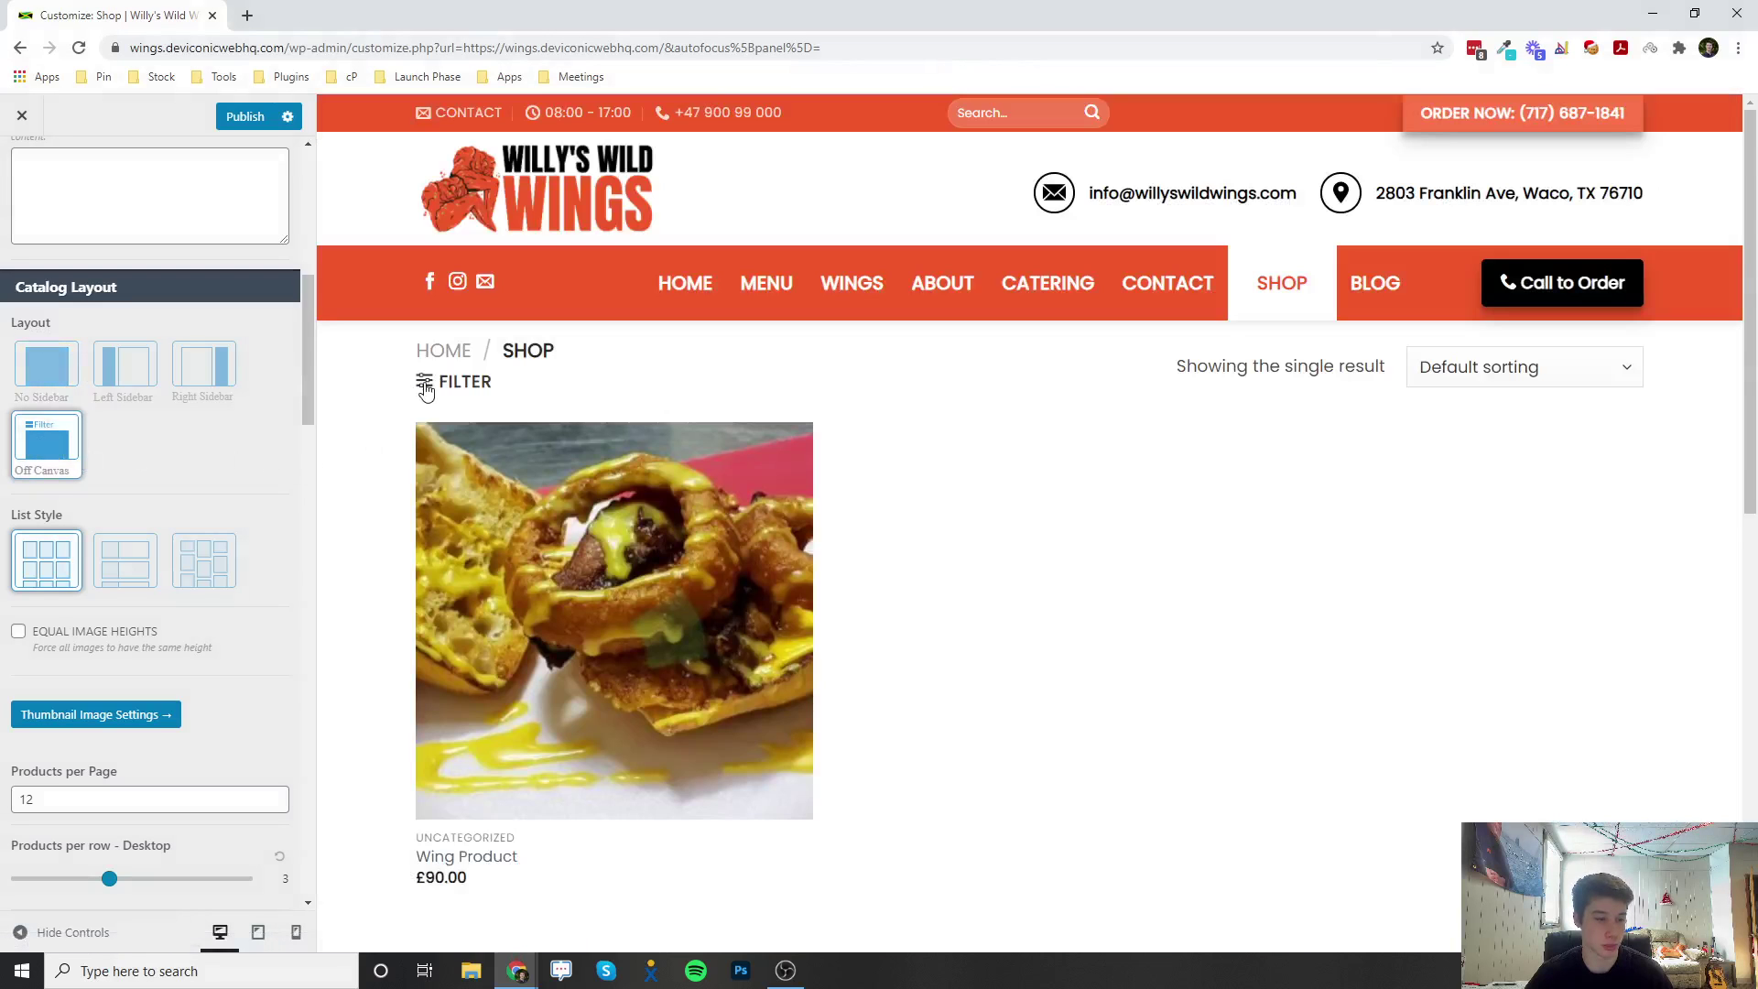
{"action": "left_click", "coordinate": [430, 383]}
{"action": "left_click", "coordinate": [601, 392]}
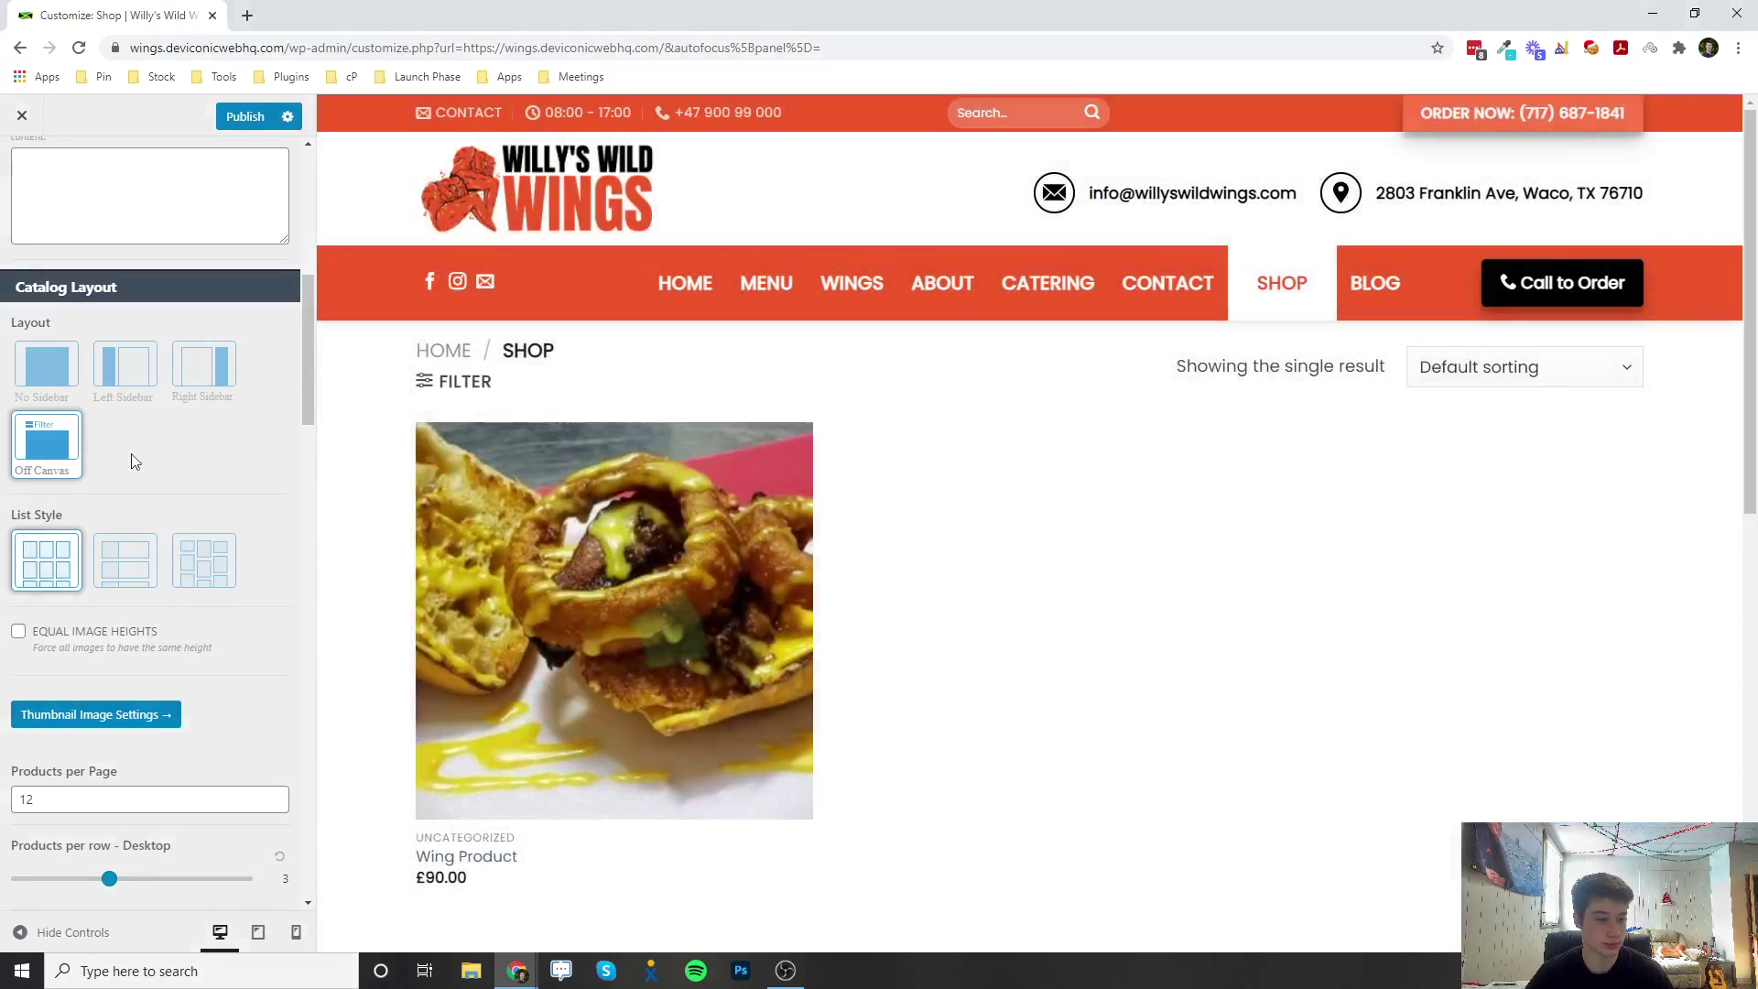
Preview the second product list style and set the catalog to the third, staggered grid style.
{"action": "scroll", "coordinate": [108, 456], "scroll_direction": "down", "scroll_amount": 2}
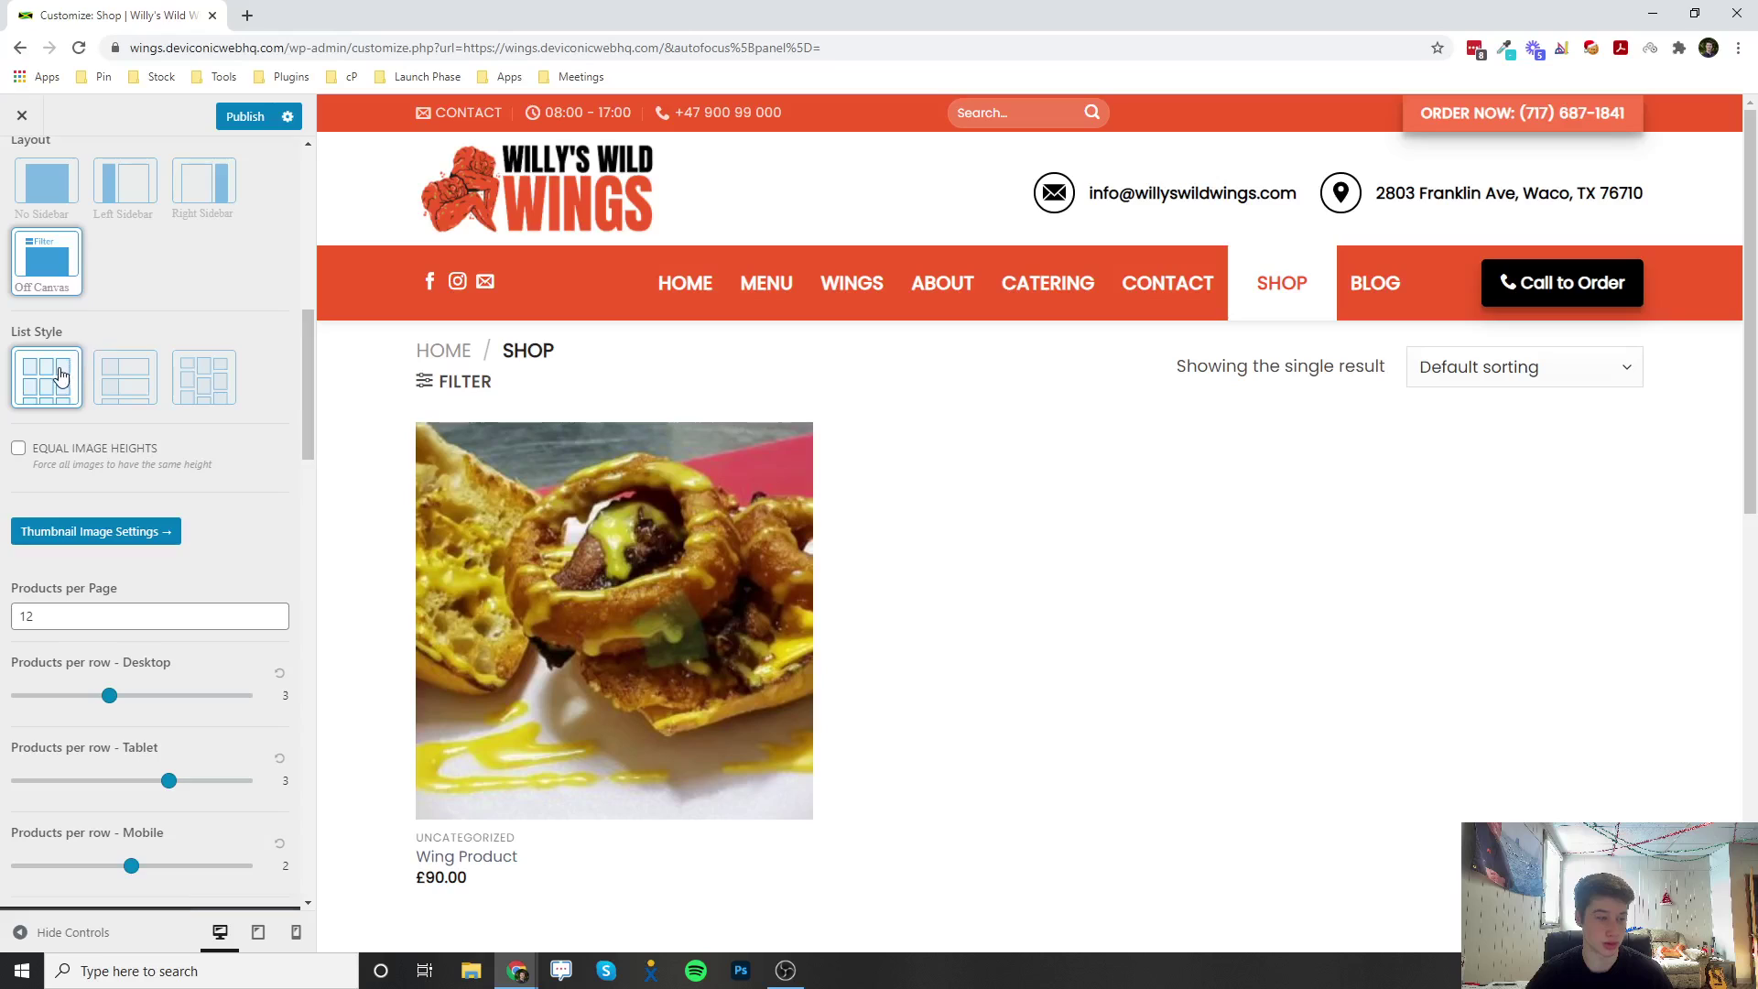
{"action": "left_click", "coordinate": [133, 385]}
{"action": "left_click", "coordinate": [217, 382]}
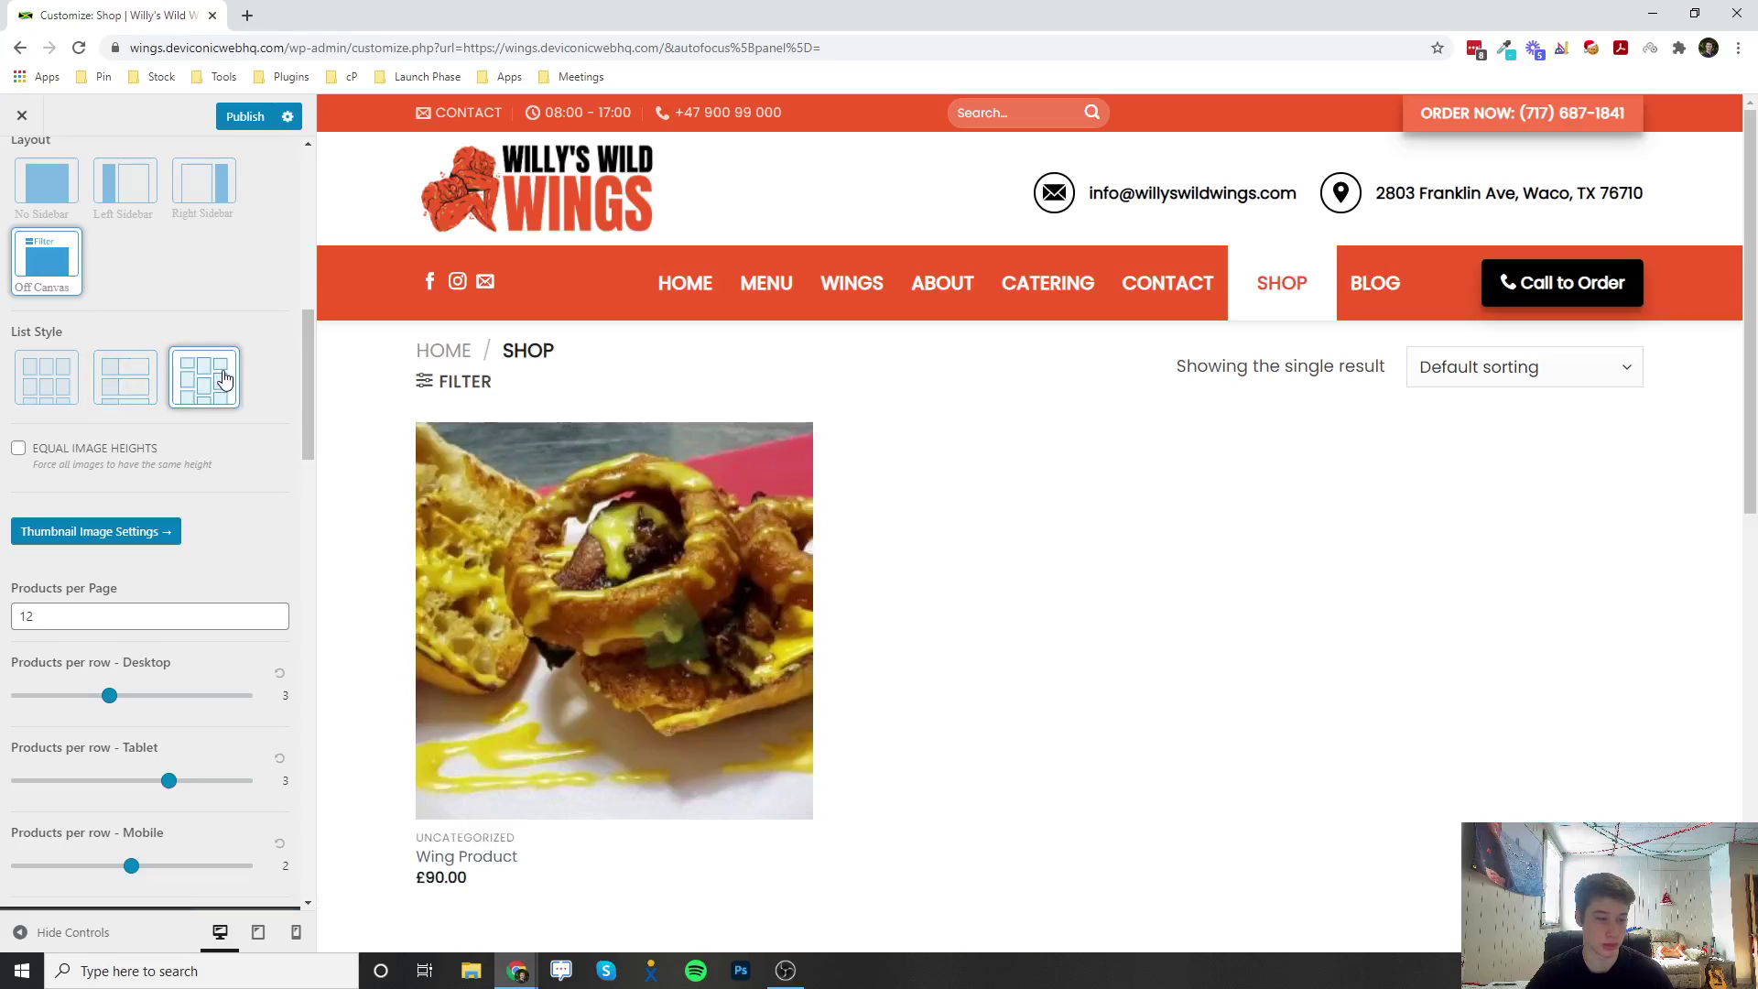
Look over the Products per Page and products-per-row settings and inspect the product area of the shop preview.
{"action": "scroll", "coordinate": [215, 369], "scroll_direction": "down", "scroll_amount": 1}
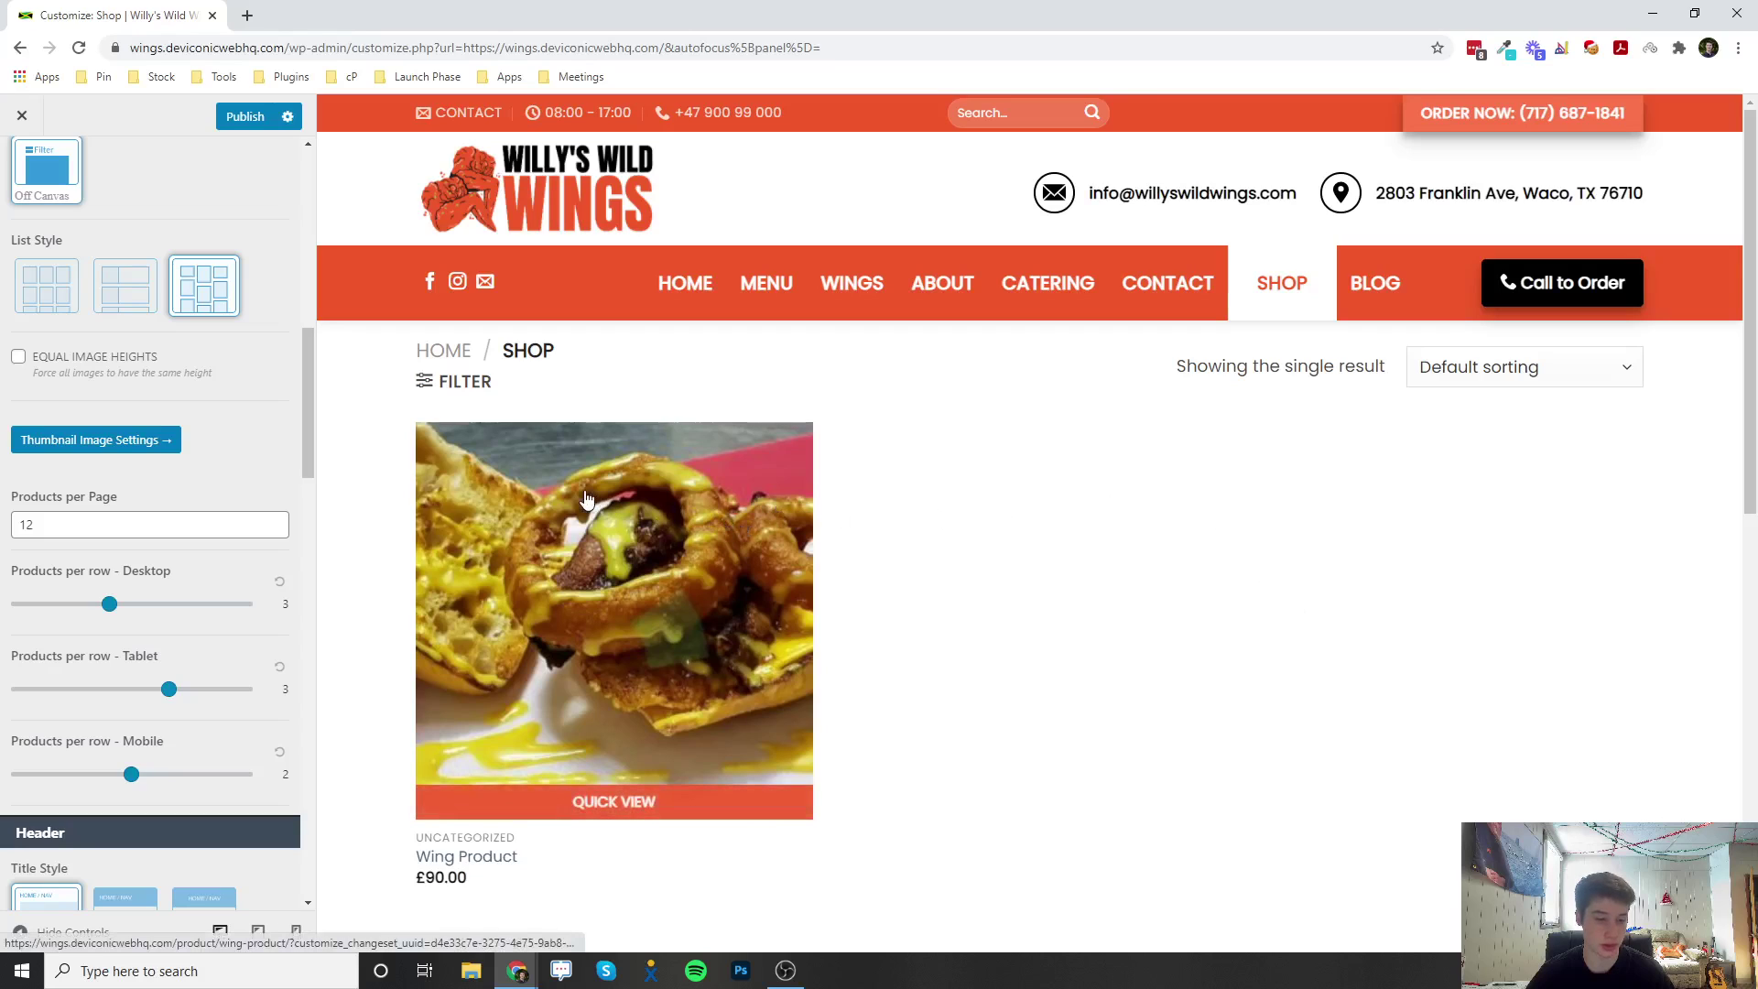
{"action": "scroll", "coordinate": [219, 458], "scroll_direction": "down", "scroll_amount": 2}
{"action": "left_click", "coordinate": [51, 340]}
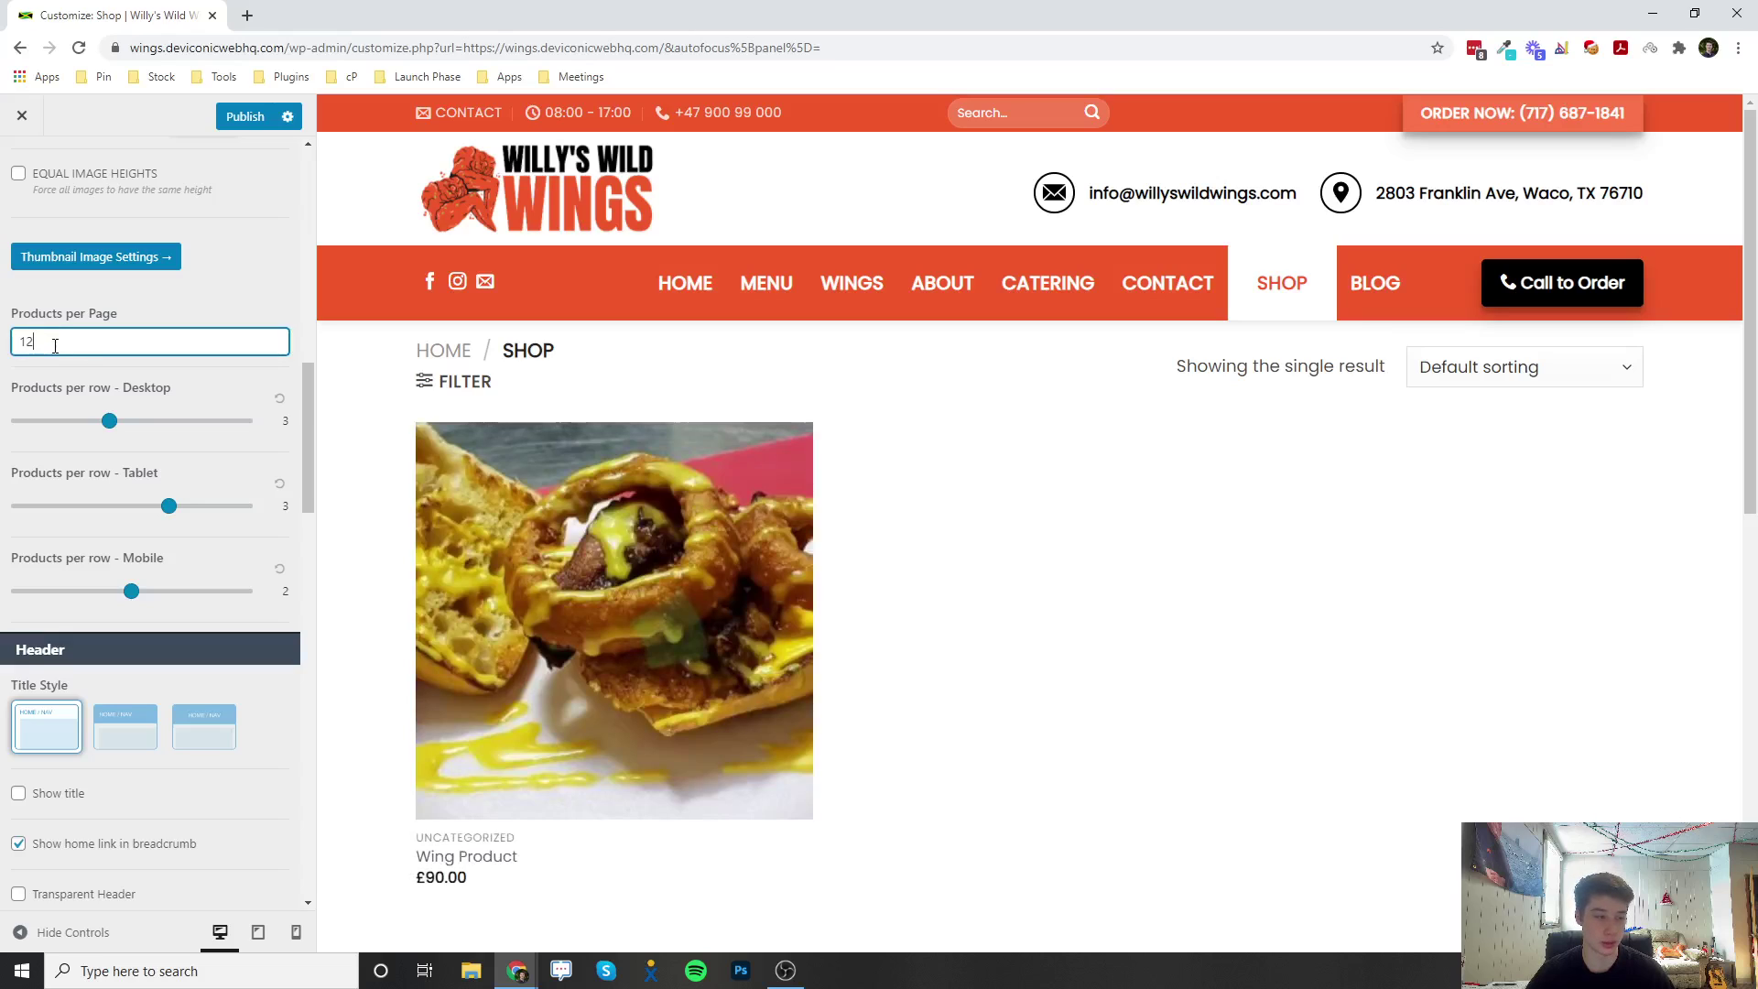
{"action": "scroll", "coordinate": [1194, 773], "scroll_direction": "down", "scroll_amount": 4}
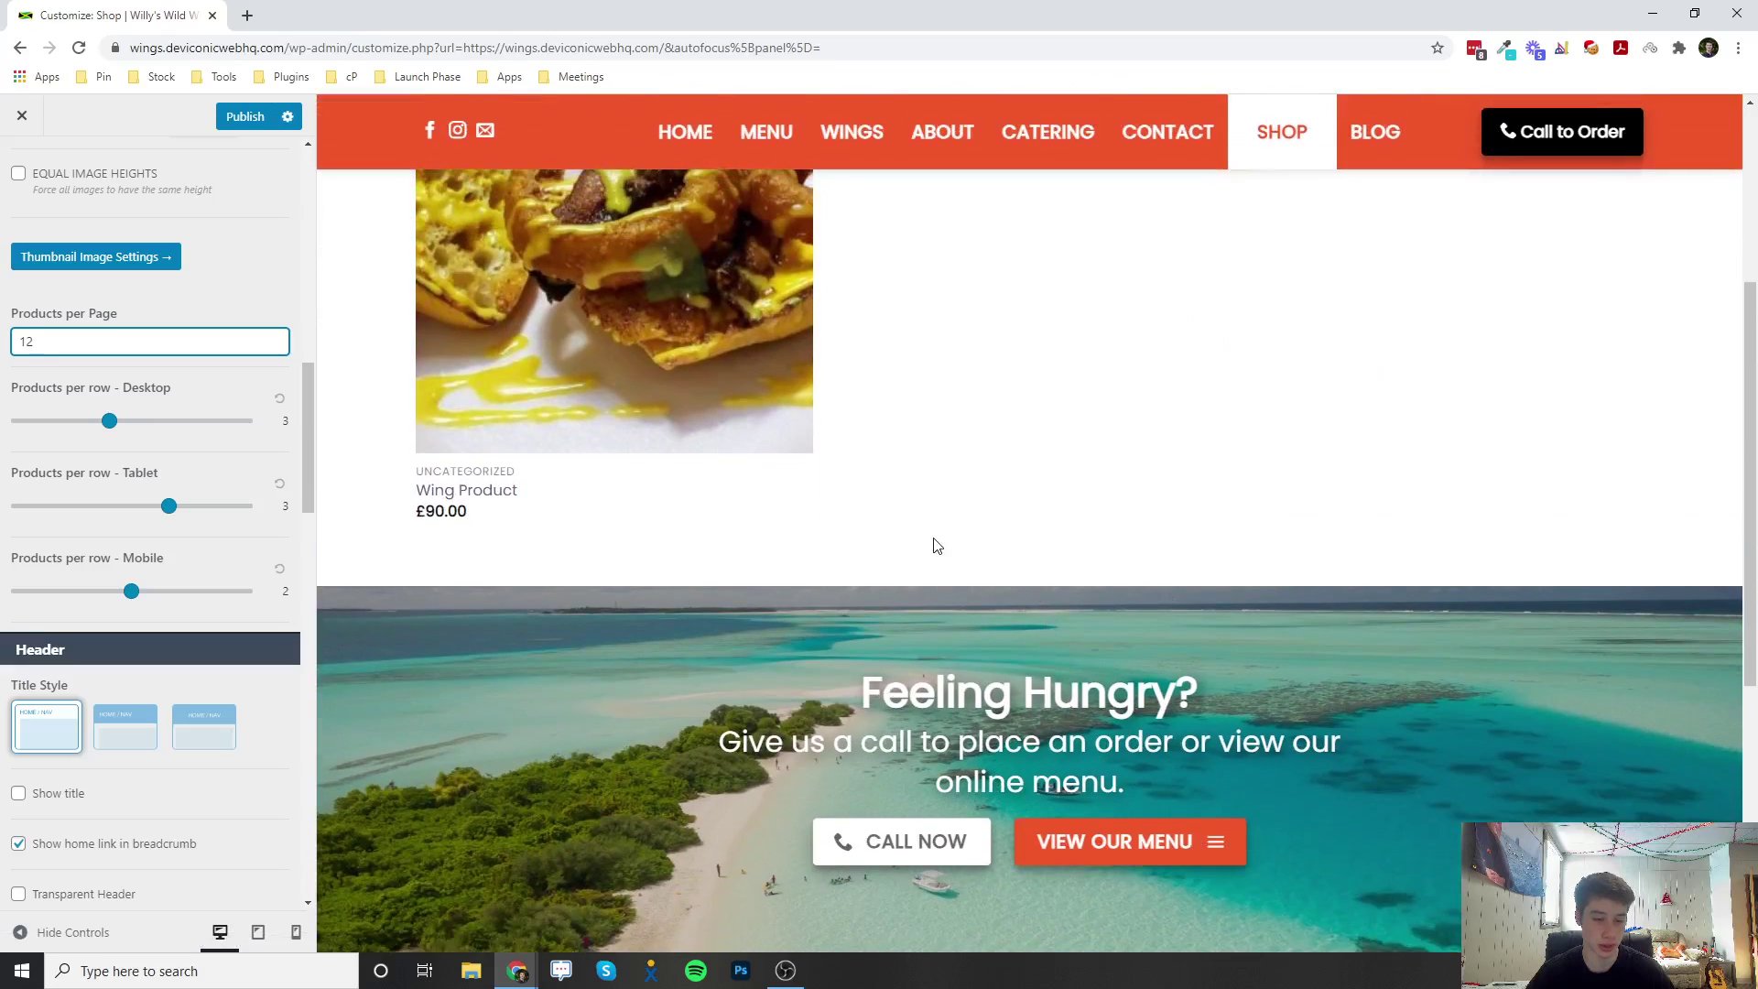
{"action": "scroll", "coordinate": [1122, 541], "scroll_direction": "up", "scroll_amount": 2}
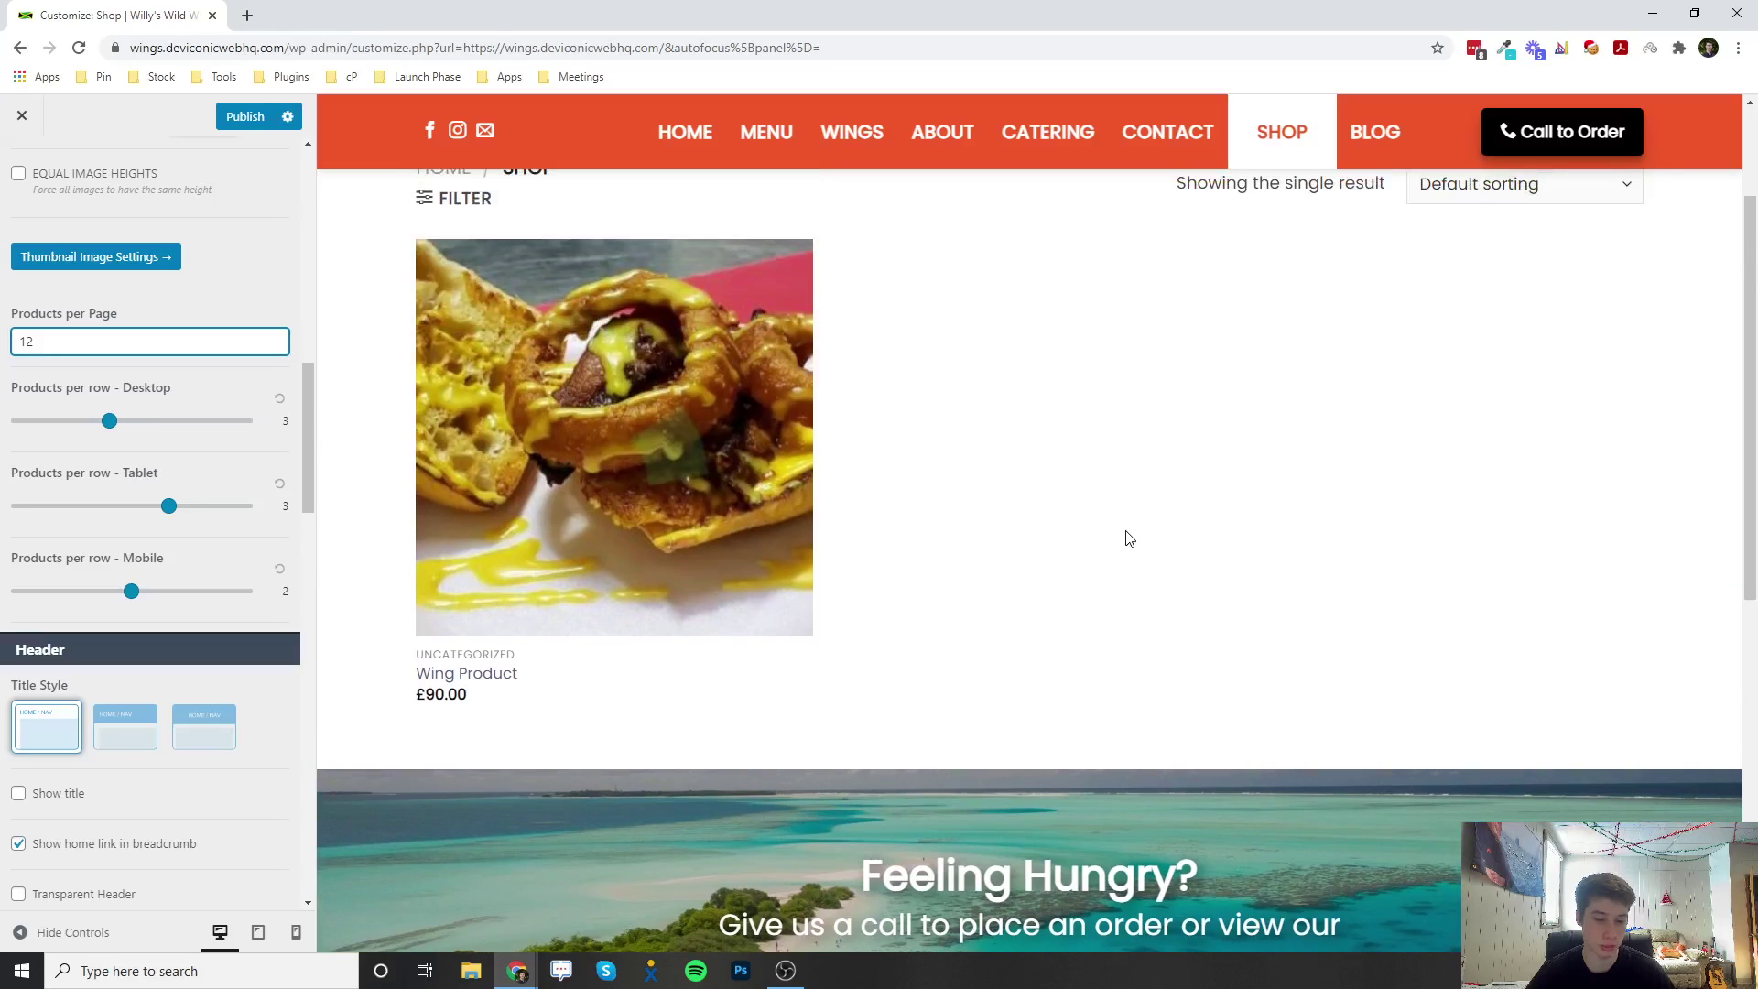
{"action": "scroll", "coordinate": [673, 566], "scroll_direction": "up", "scroll_amount": 1}
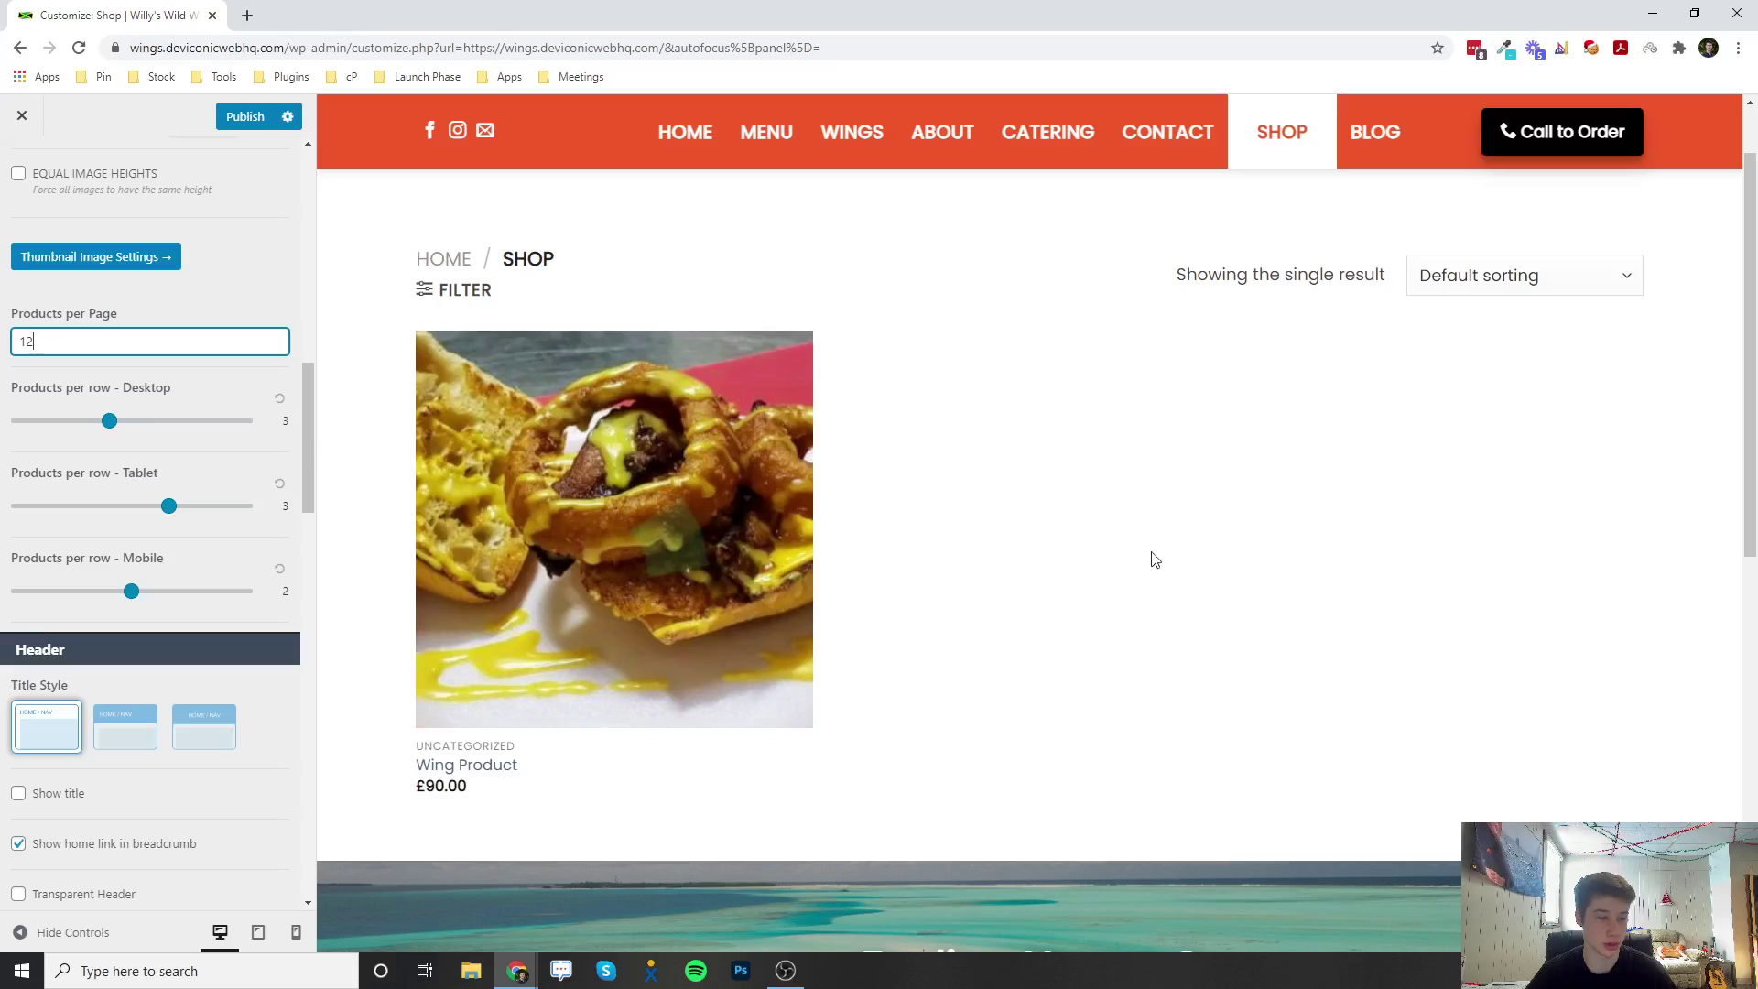
Check the shop's product layout in the tablet and mobile previews and return to the desktop preview.
{"action": "left_click", "coordinate": [260, 929]}
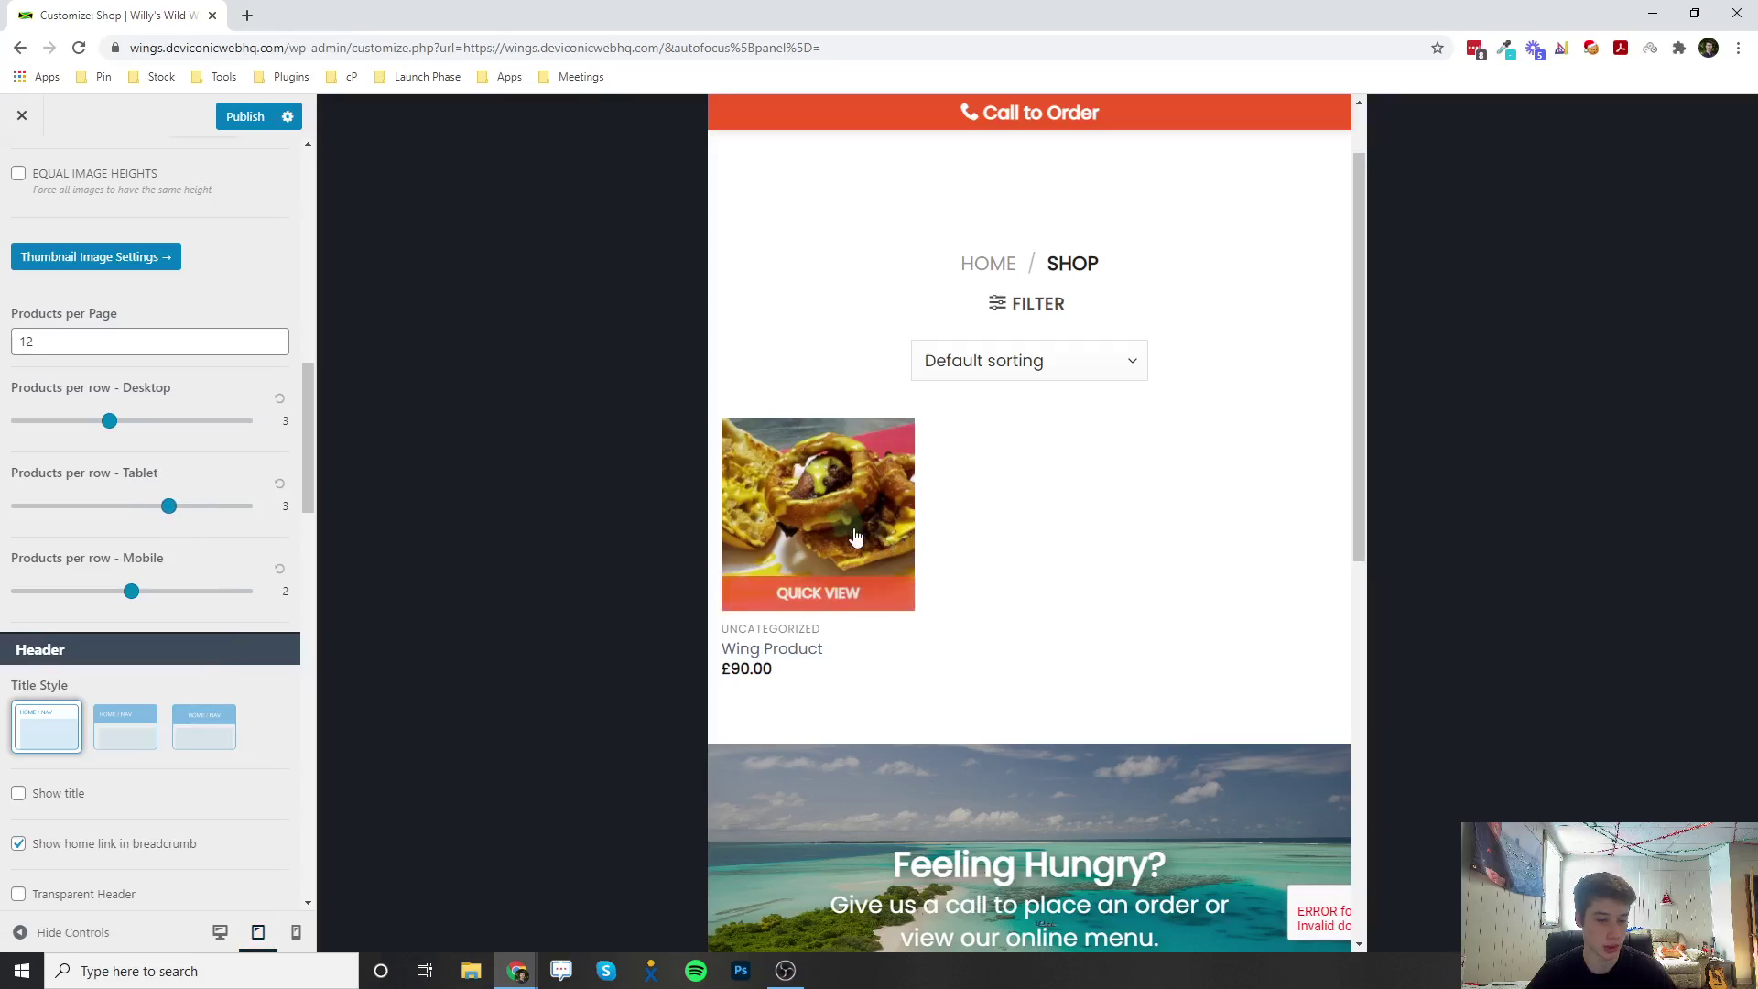
{"action": "left_click", "coordinate": [296, 932]}
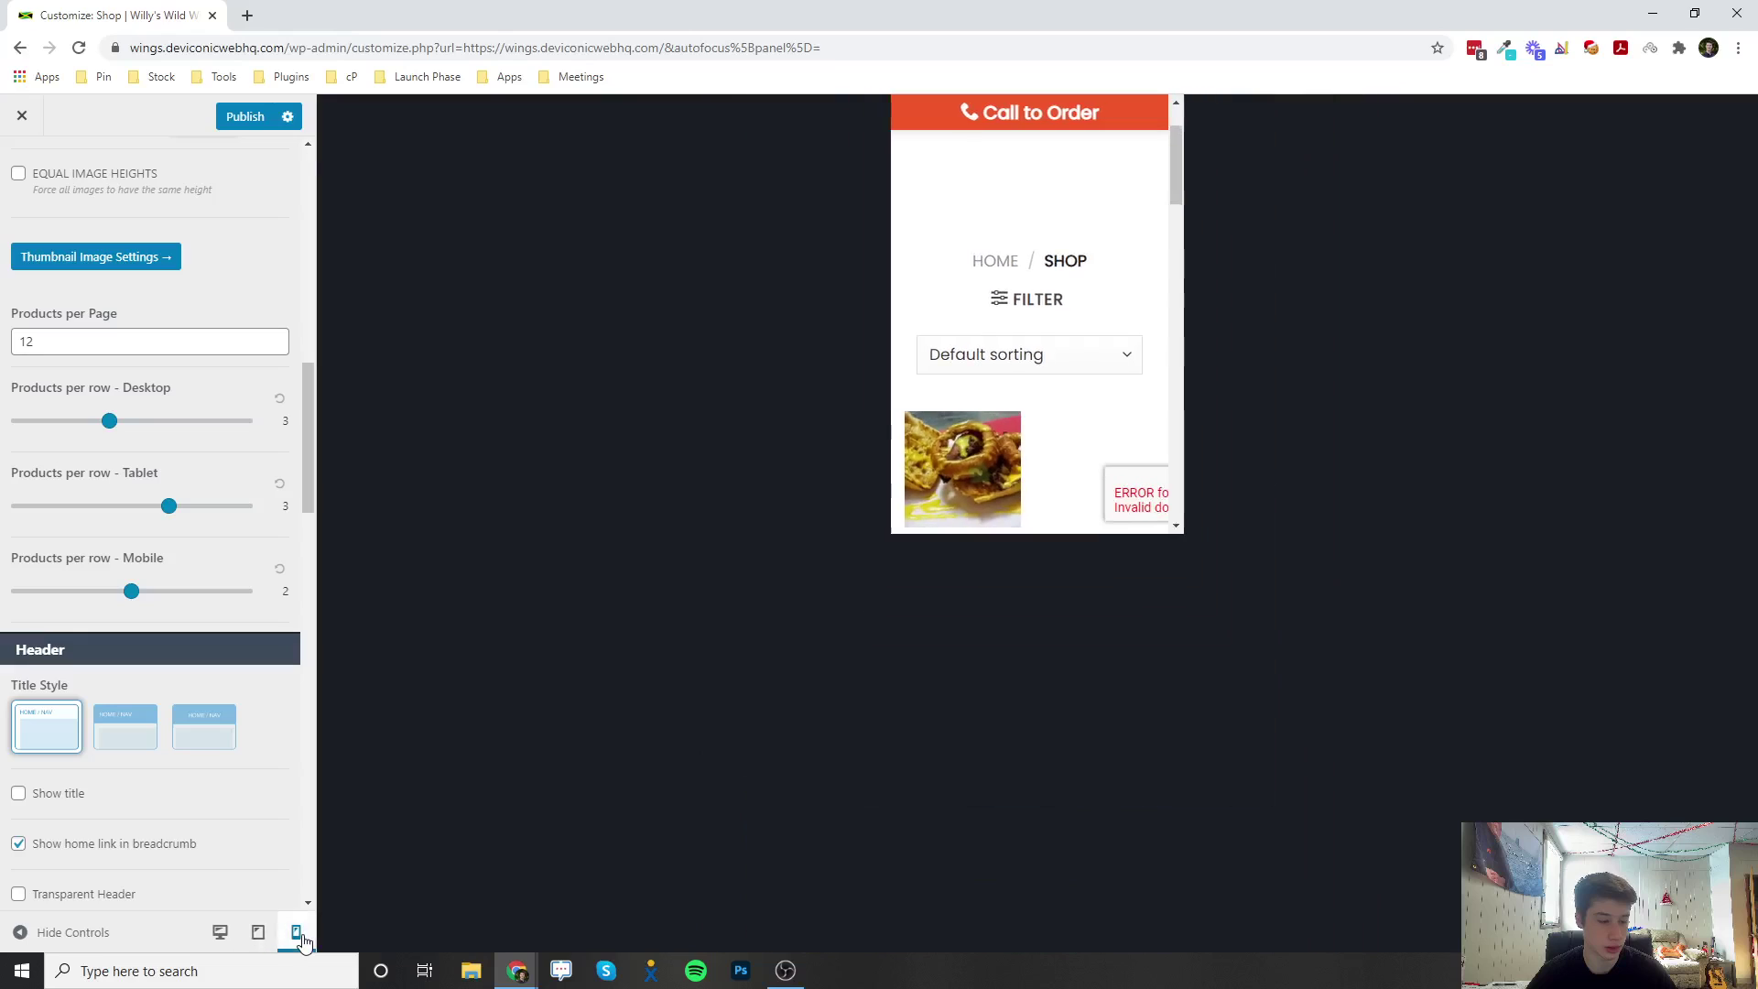
{"action": "scroll", "coordinate": [1008, 458], "scroll_direction": "down", "scroll_amount": 2}
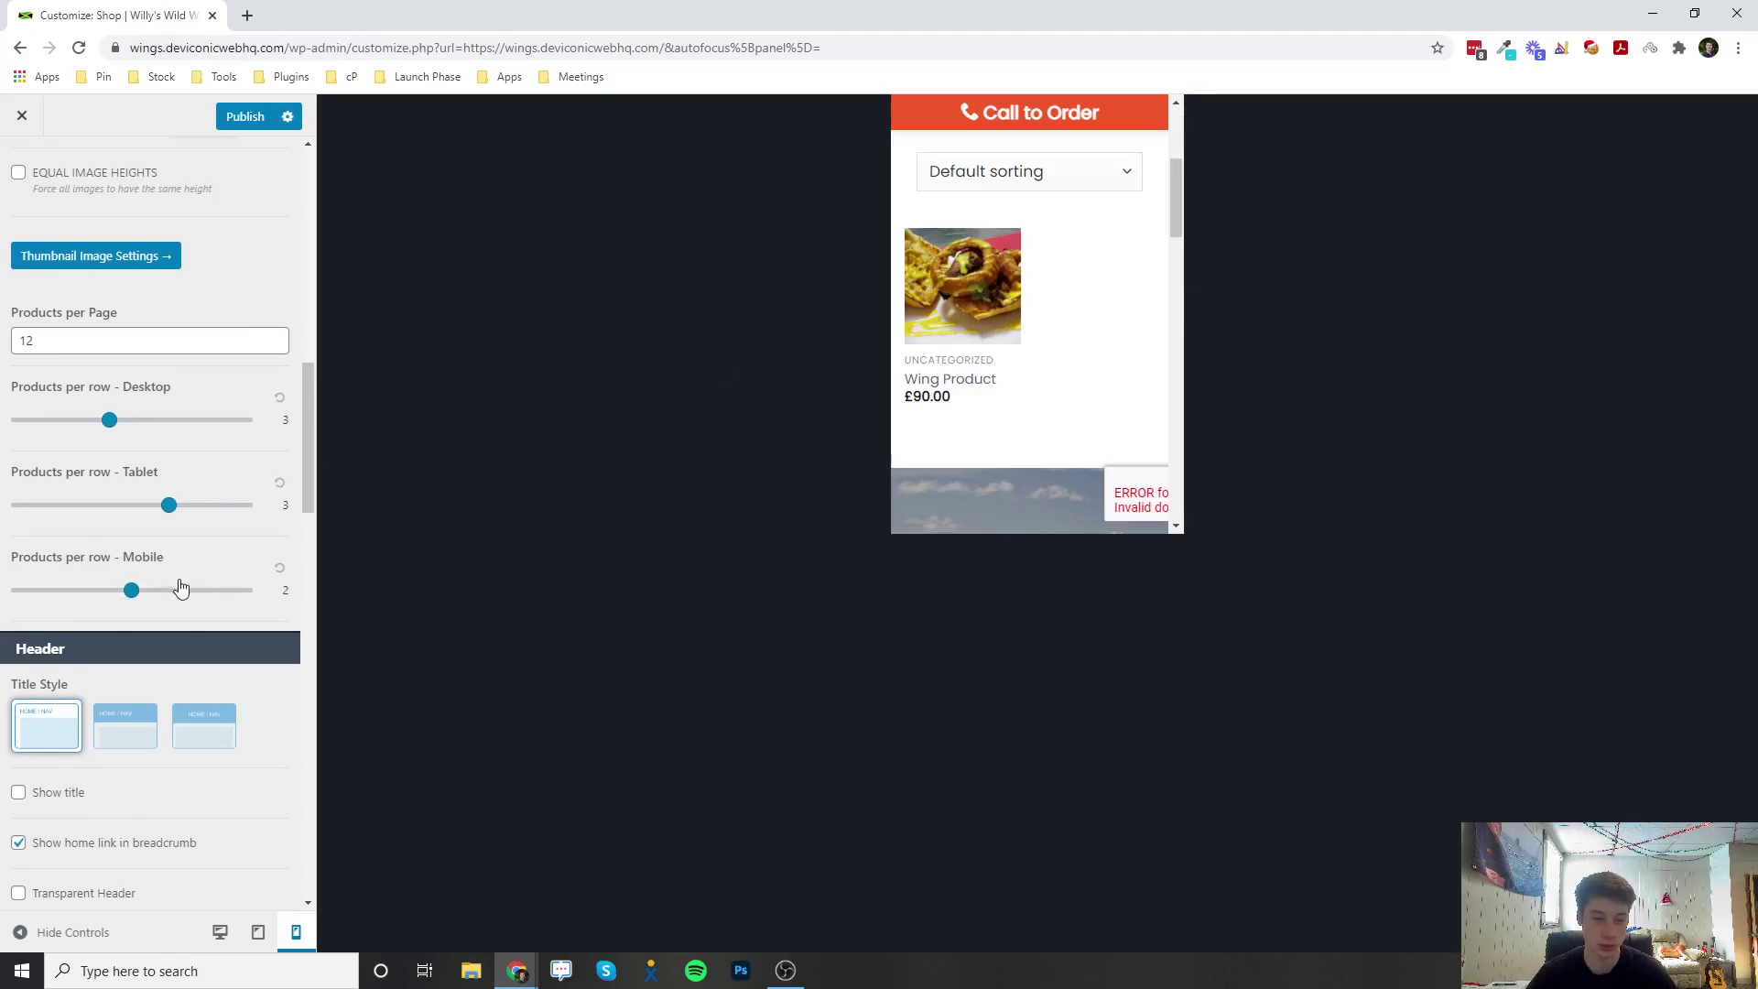
{"action": "scroll", "coordinate": [177, 588], "scroll_direction": "down", "scroll_amount": 2}
{"action": "left_click", "coordinate": [221, 928]}
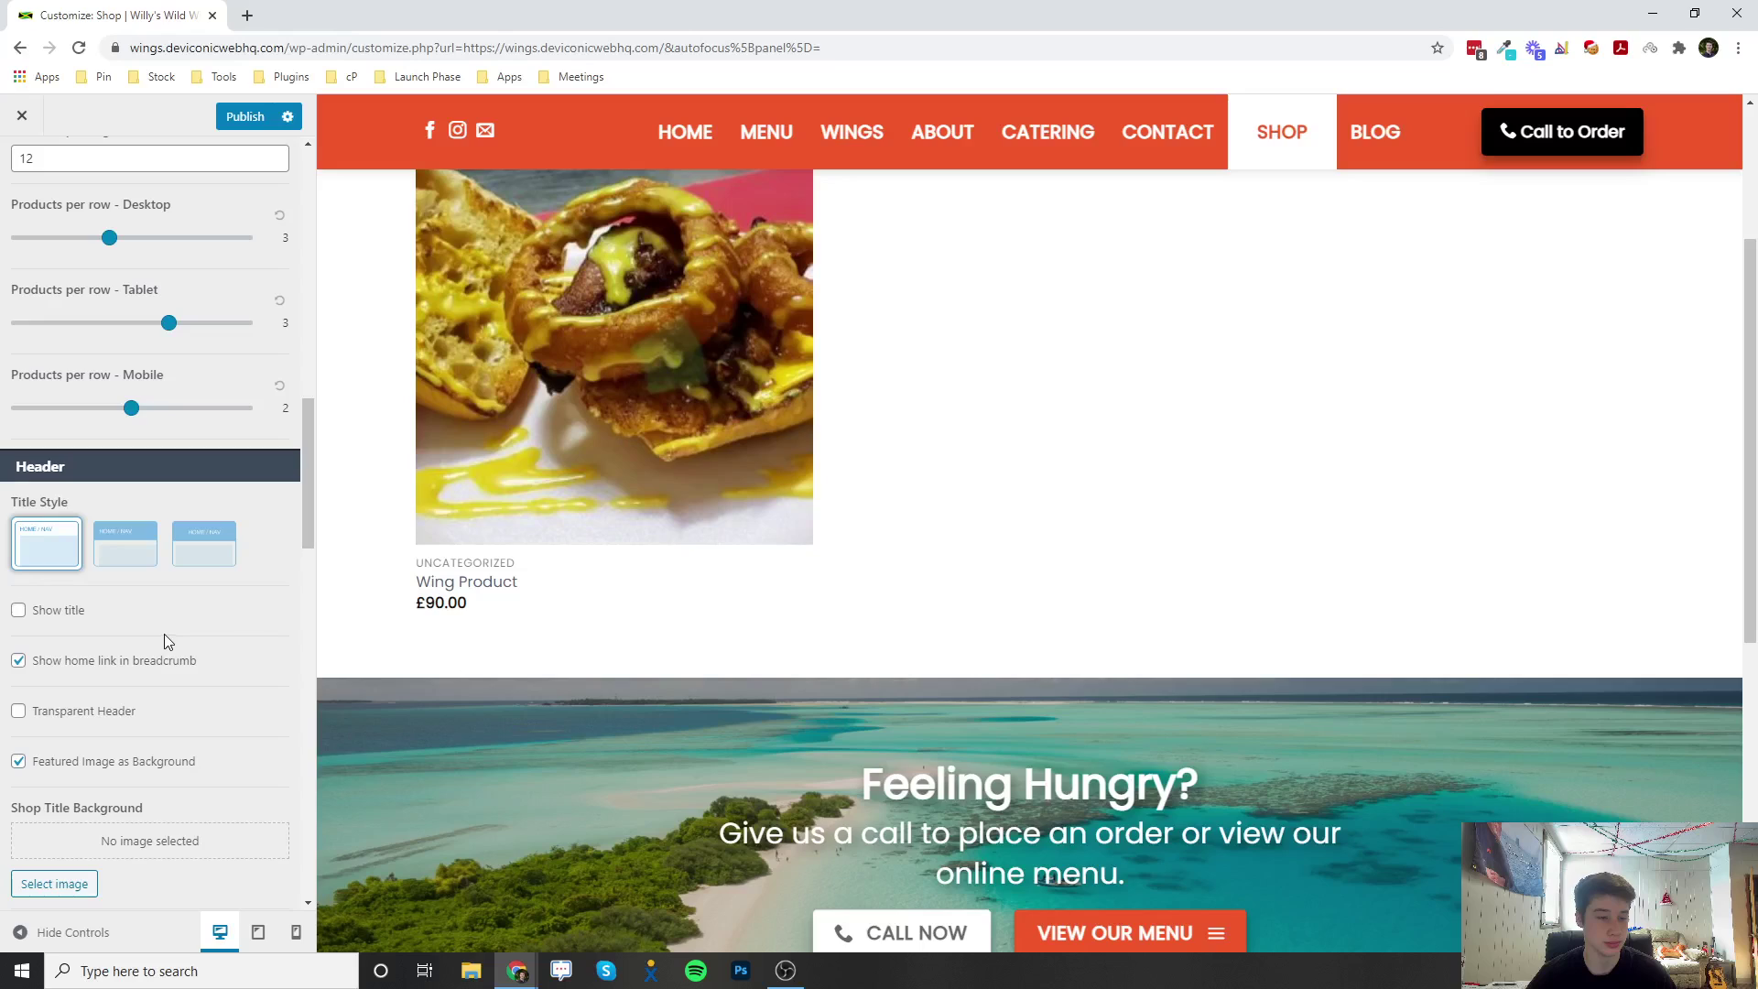
Try the second and third header title styles for the shop page and switch back to the first.
{"action": "scroll", "coordinate": [210, 528], "scroll_direction": "down", "scroll_amount": 2}
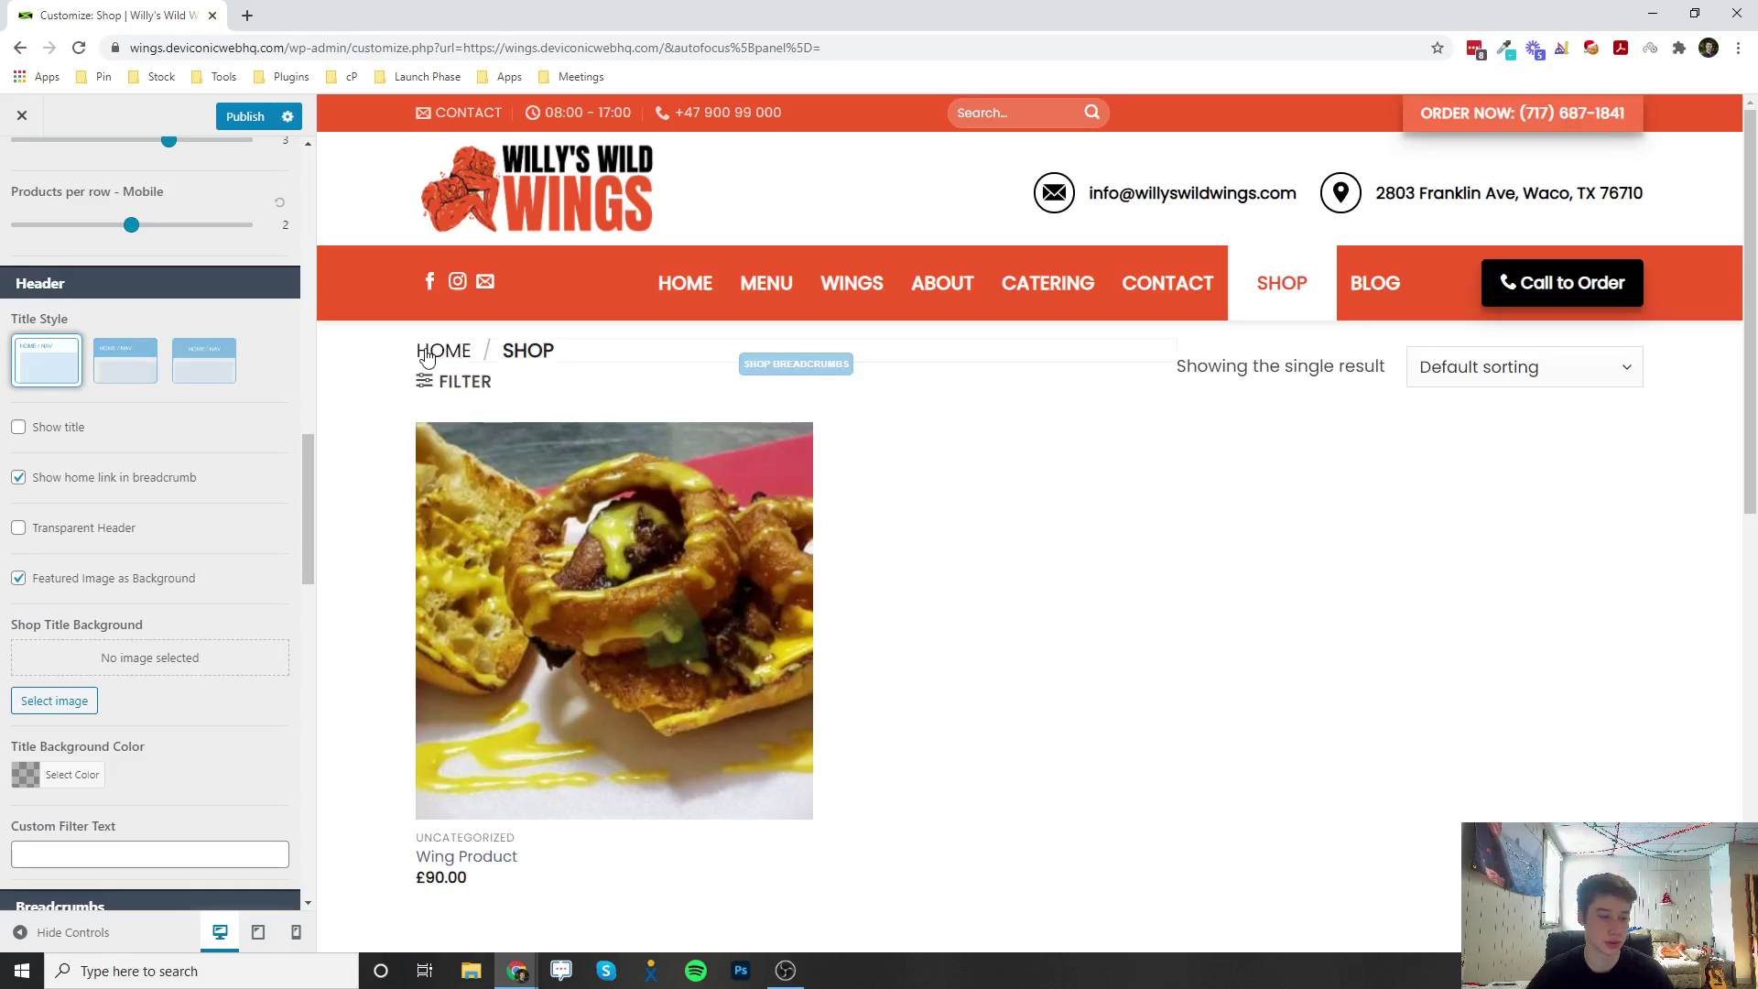
{"action": "left_click", "coordinate": [127, 360]}
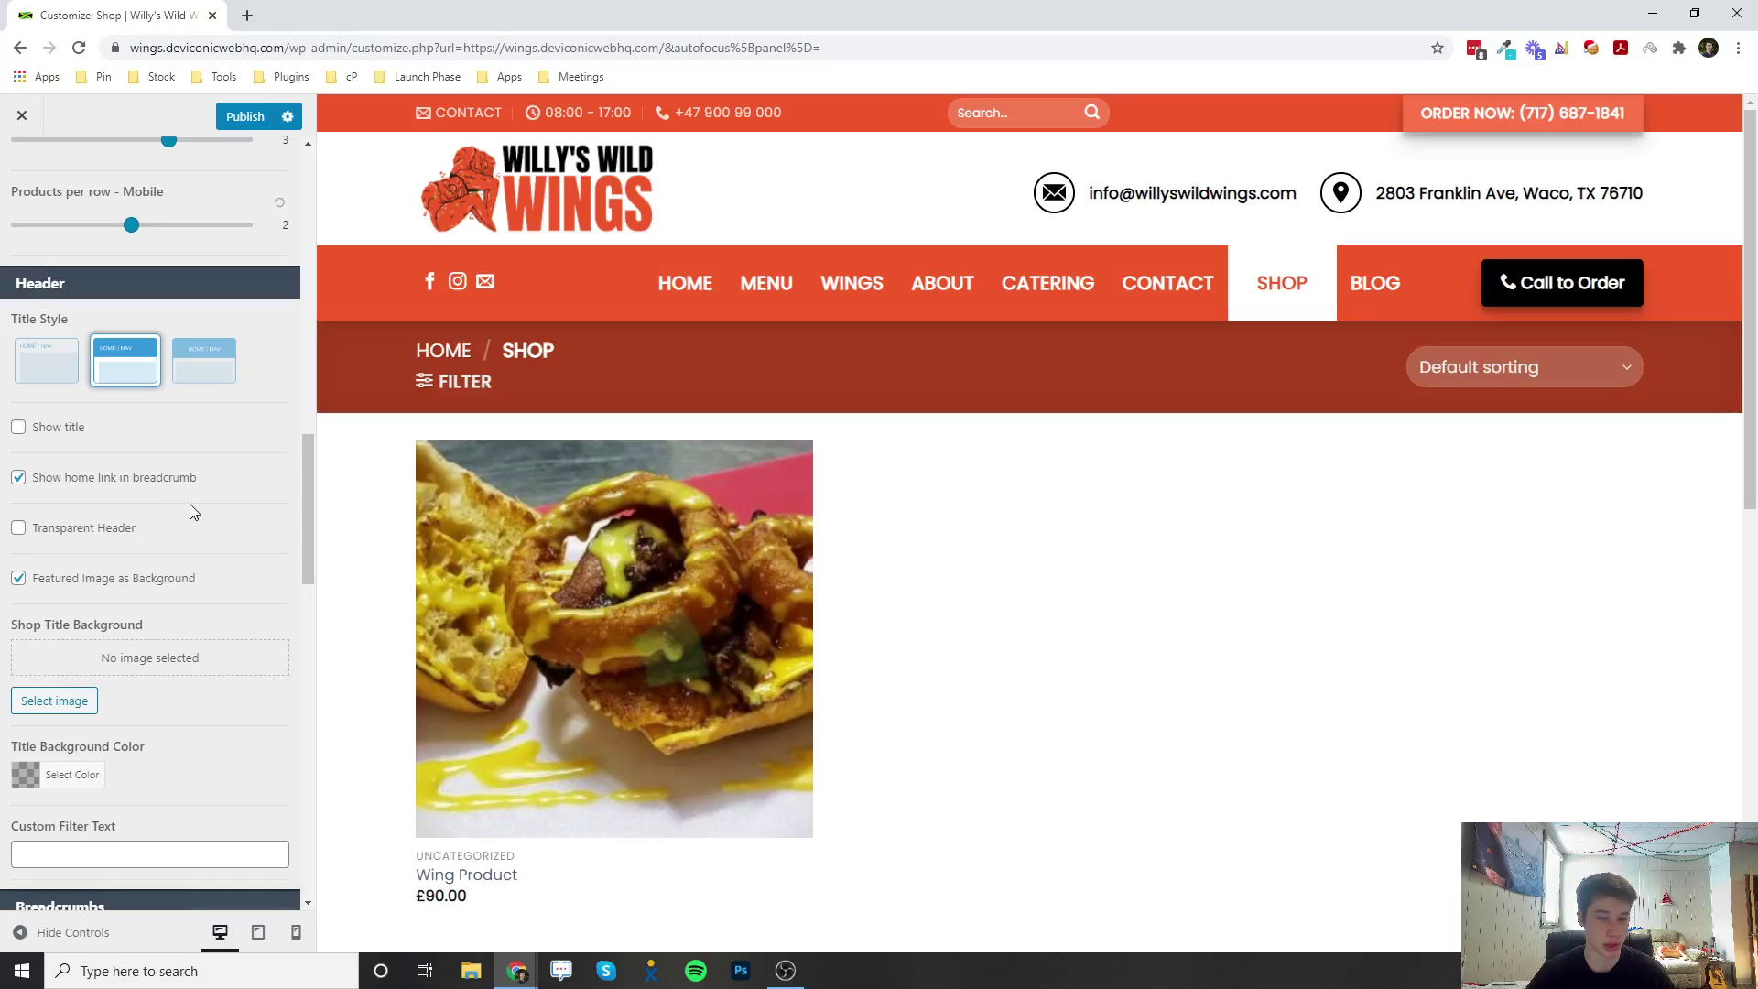
{"action": "left_click", "coordinate": [191, 377]}
{"action": "left_click", "coordinate": [46, 361]}
Turn the shop title on and off again, and turn the breadcrumb home link off and back on.
{"action": "left_click", "coordinate": [20, 430]}
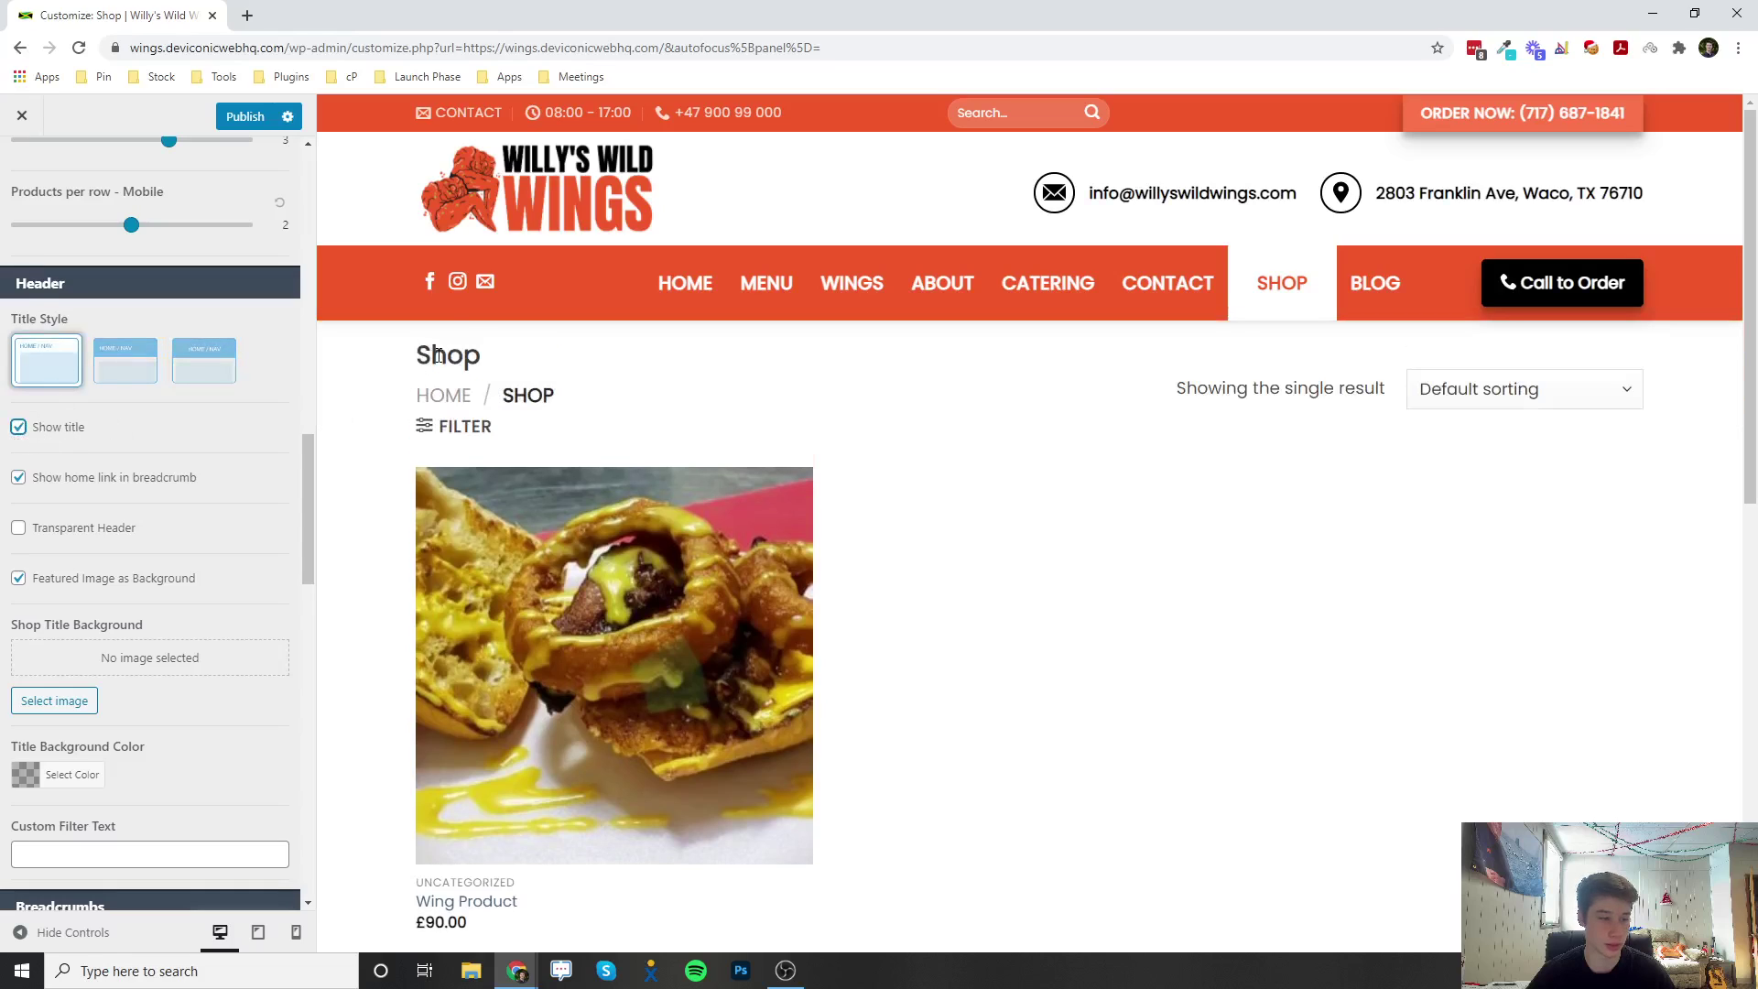
{"action": "left_click", "coordinate": [71, 428]}
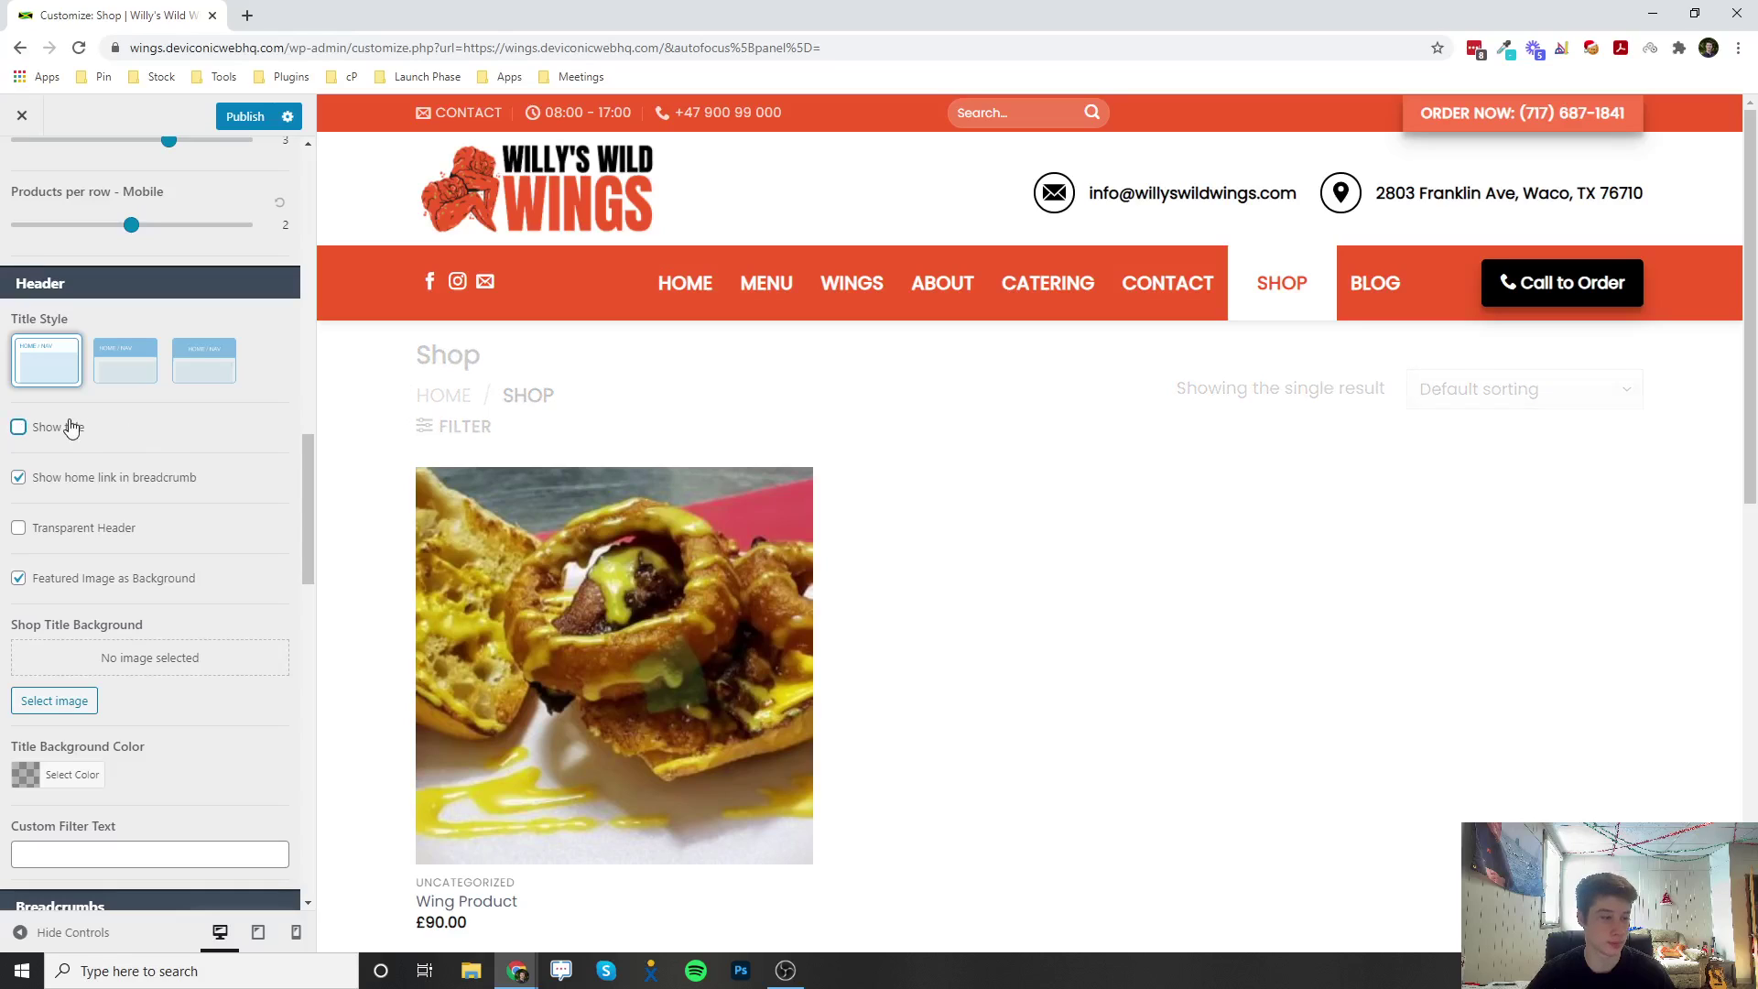
{"action": "left_click", "coordinate": [74, 492]}
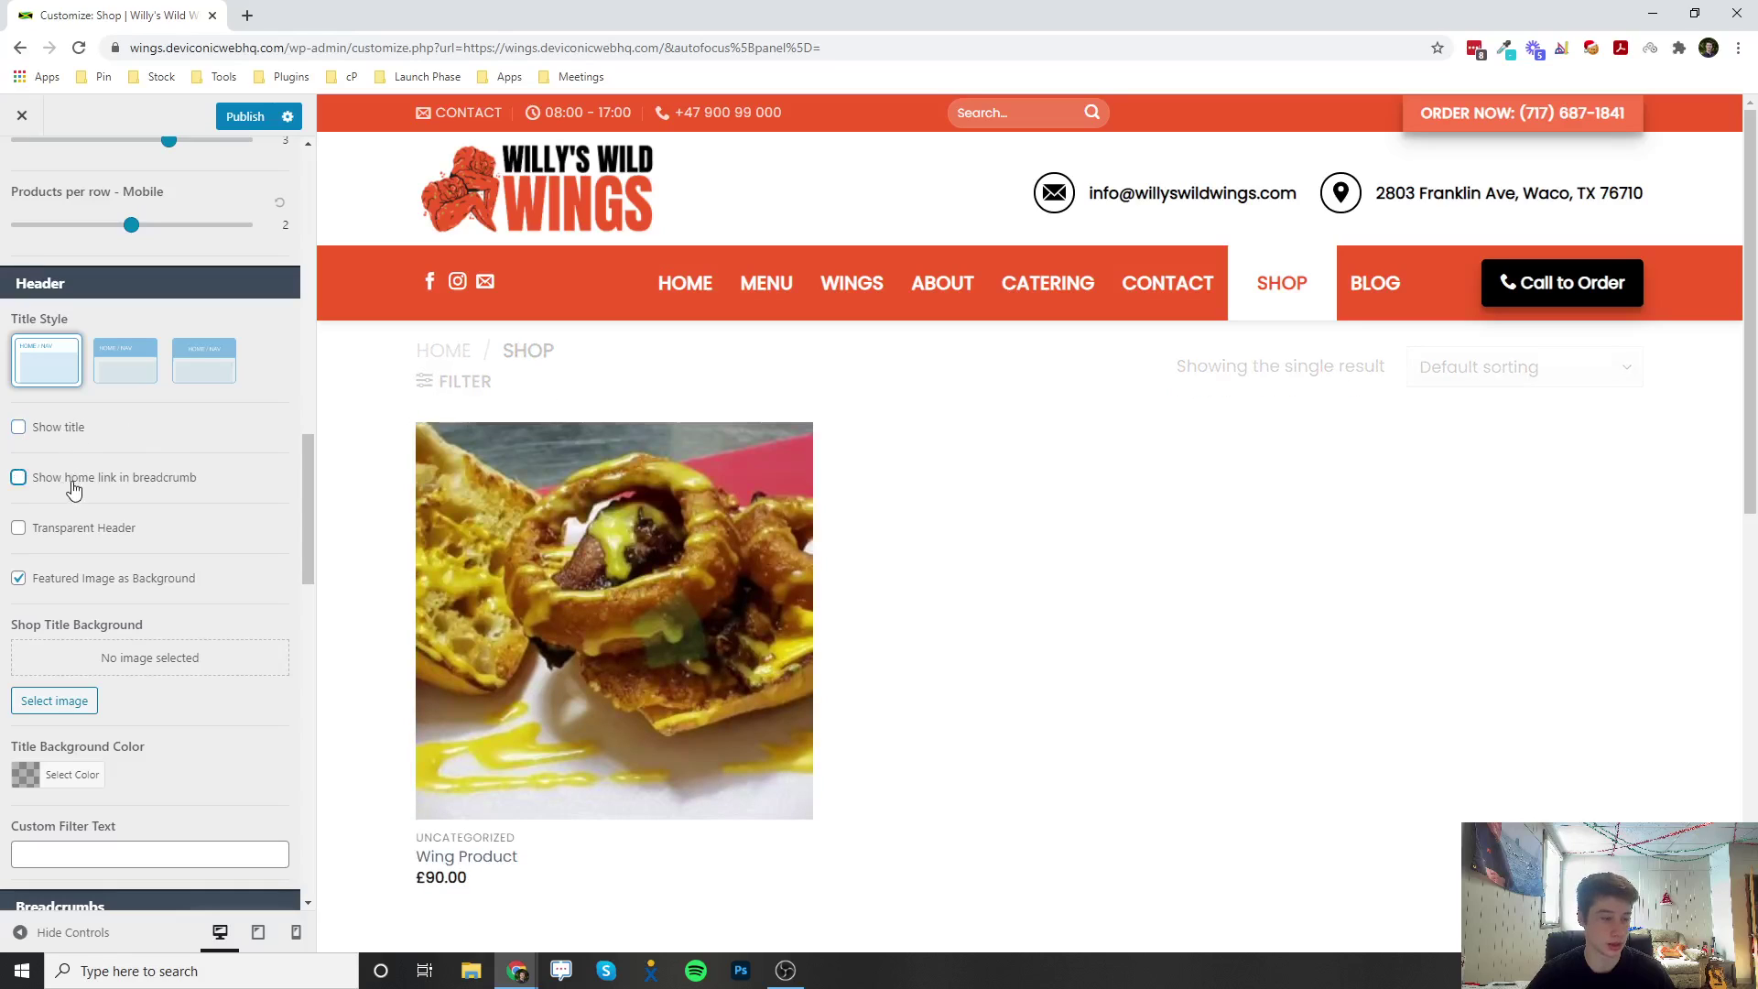
{"action": "left_click", "coordinate": [74, 492]}
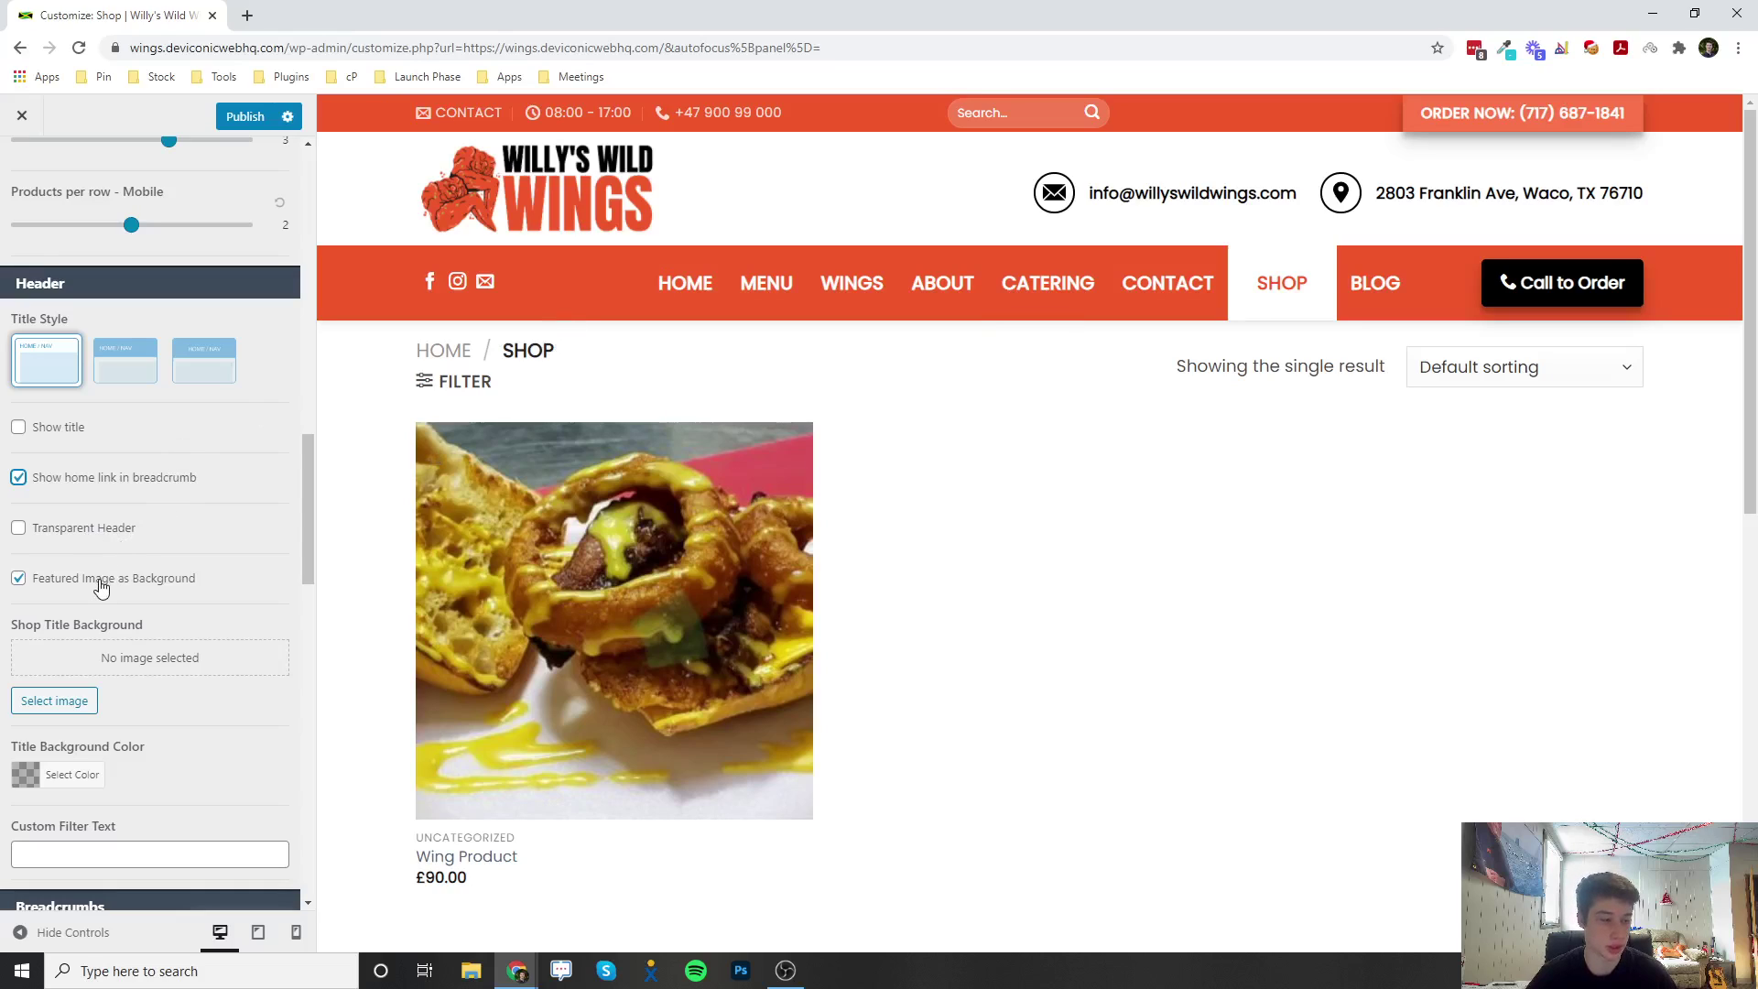
Try the Small breadcrumb size on the shop page and set it back to Large.
{"action": "scroll", "coordinate": [100, 586], "scroll_direction": "down", "scroll_amount": 3}
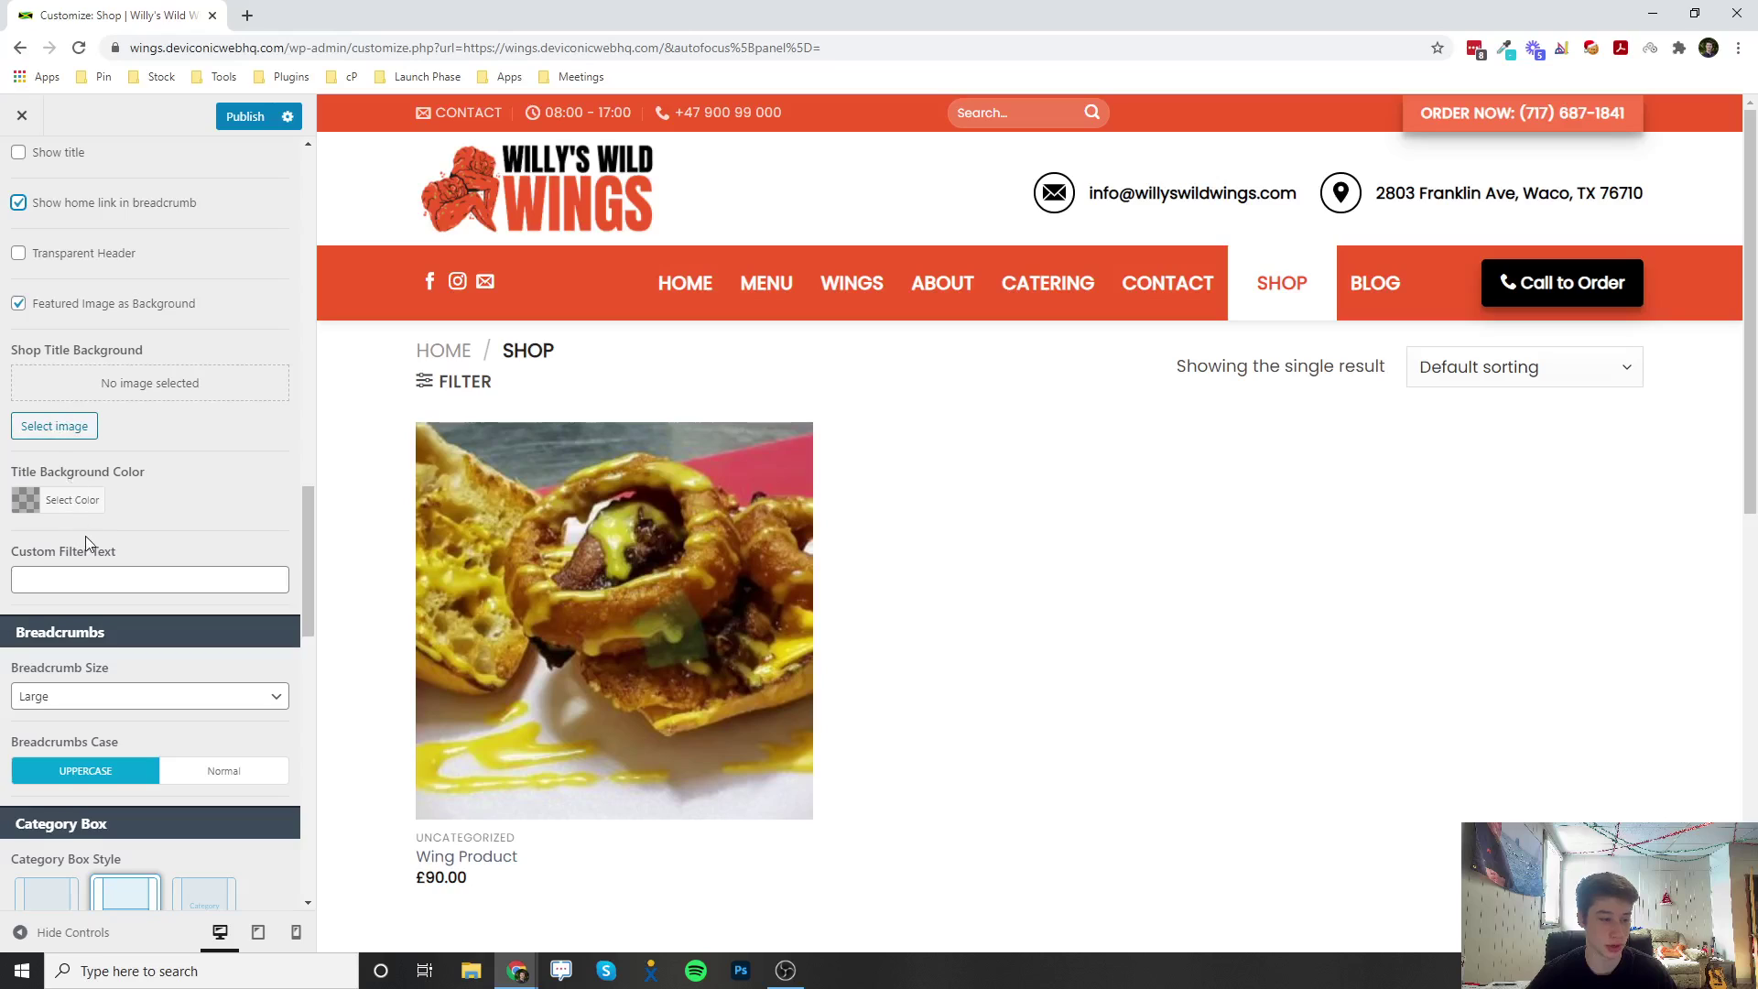
{"action": "scroll", "coordinate": [85, 536], "scroll_direction": "down", "scroll_amount": 4}
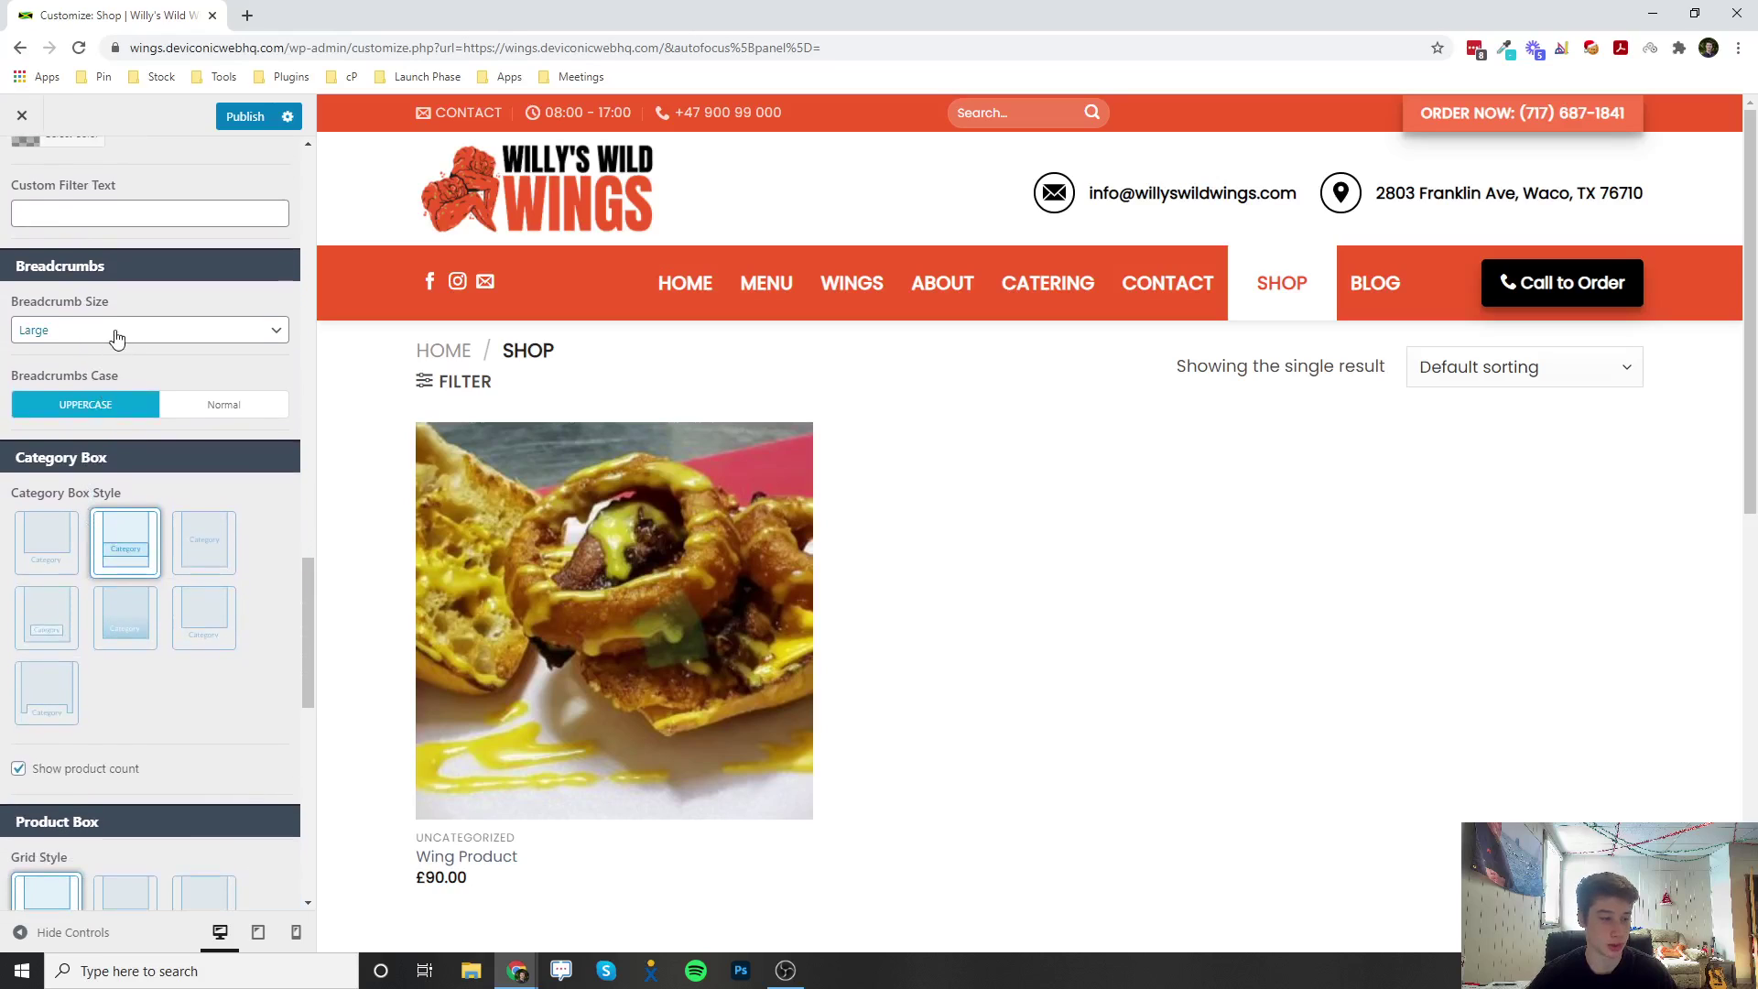
{"action": "left_click", "coordinate": [259, 334]}
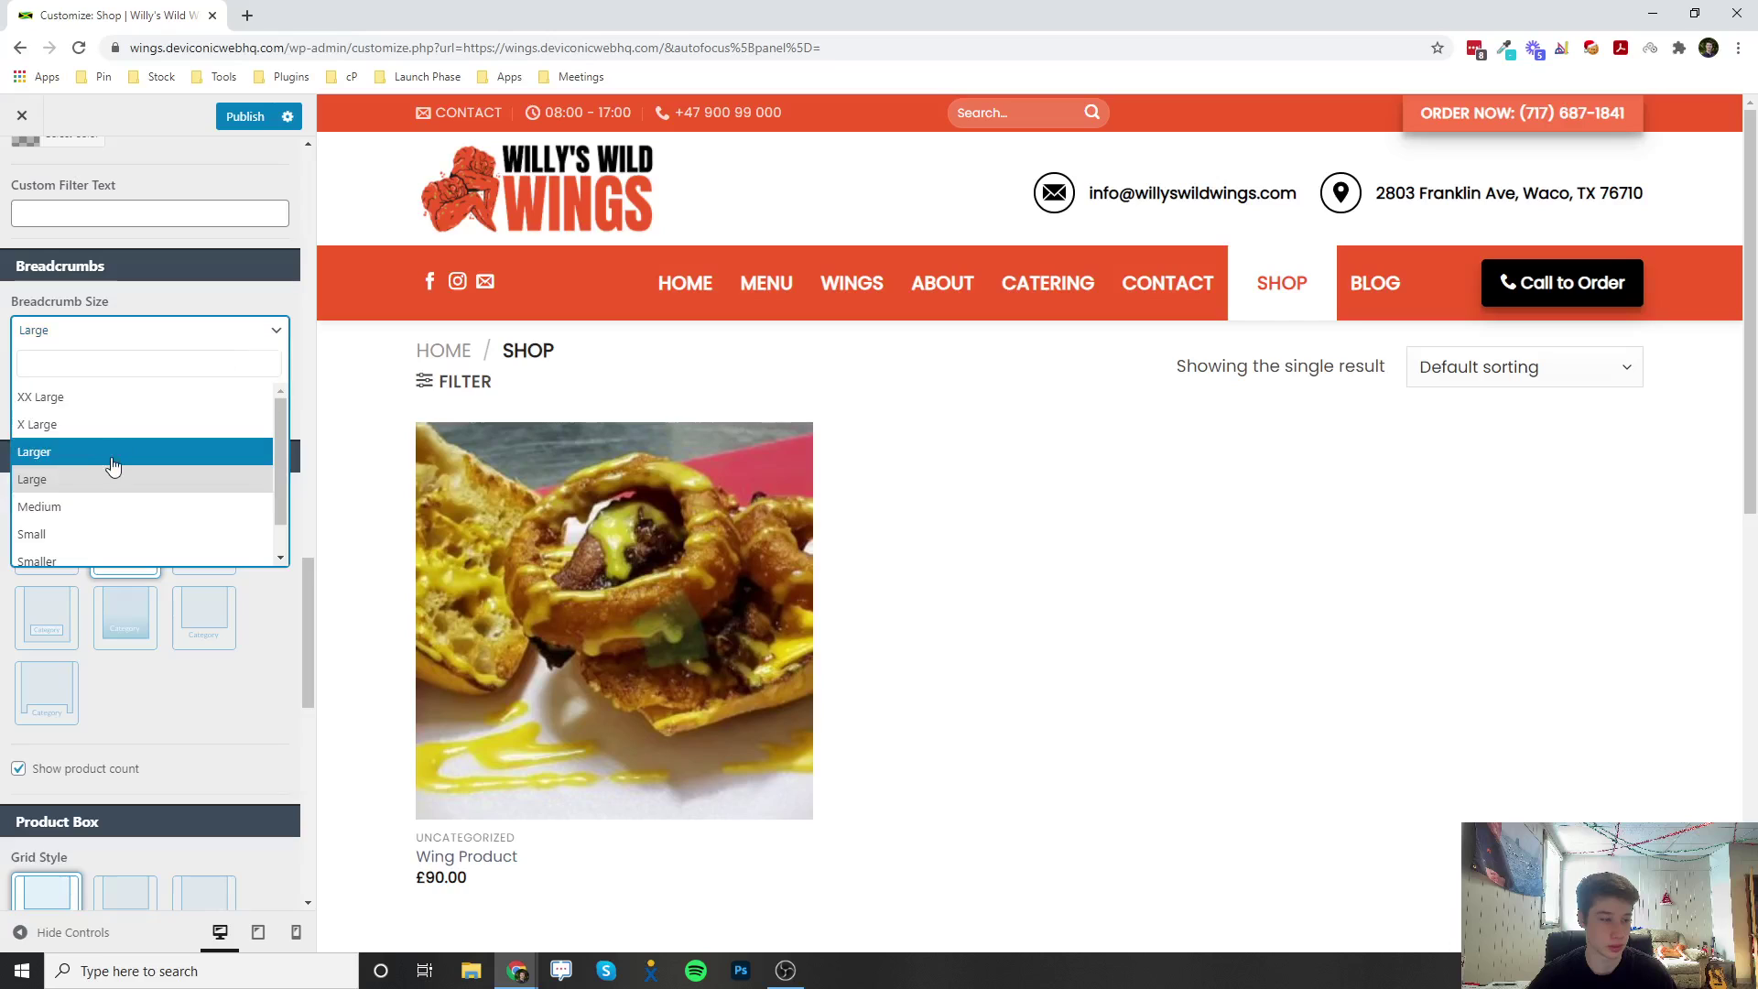
{"action": "left_click", "coordinate": [106, 535]}
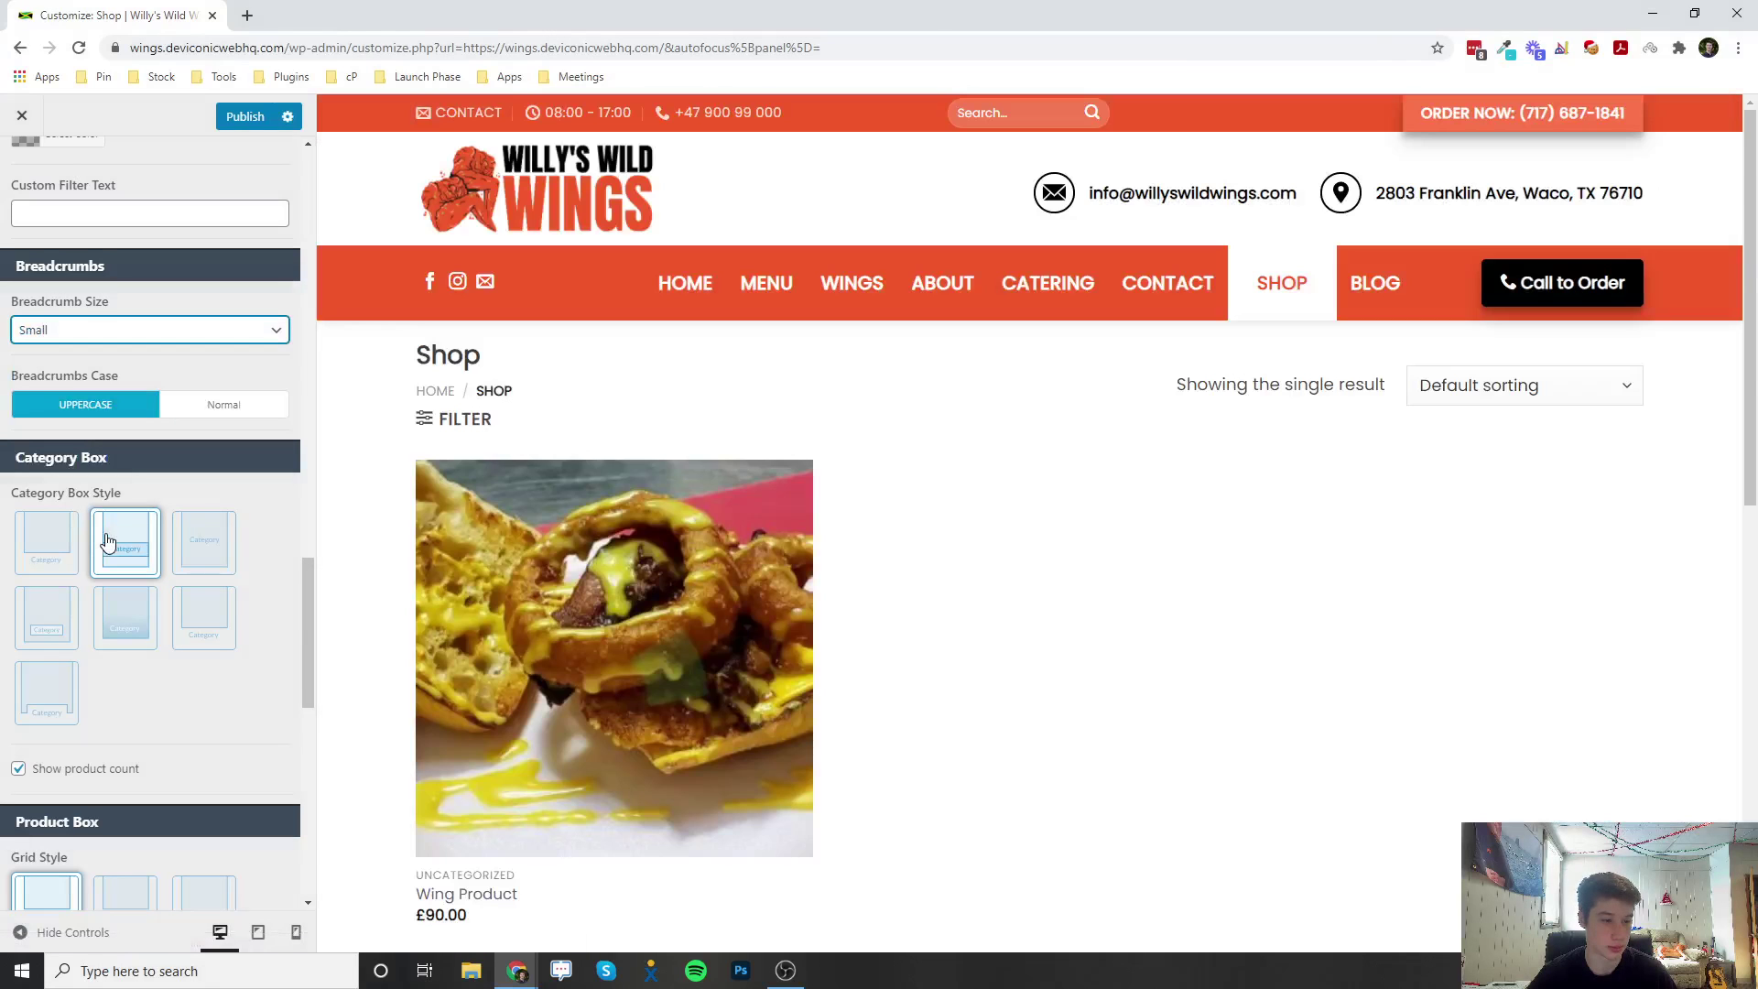
{"action": "left_click", "coordinate": [98, 331]}
{"action": "left_click", "coordinate": [81, 481]}
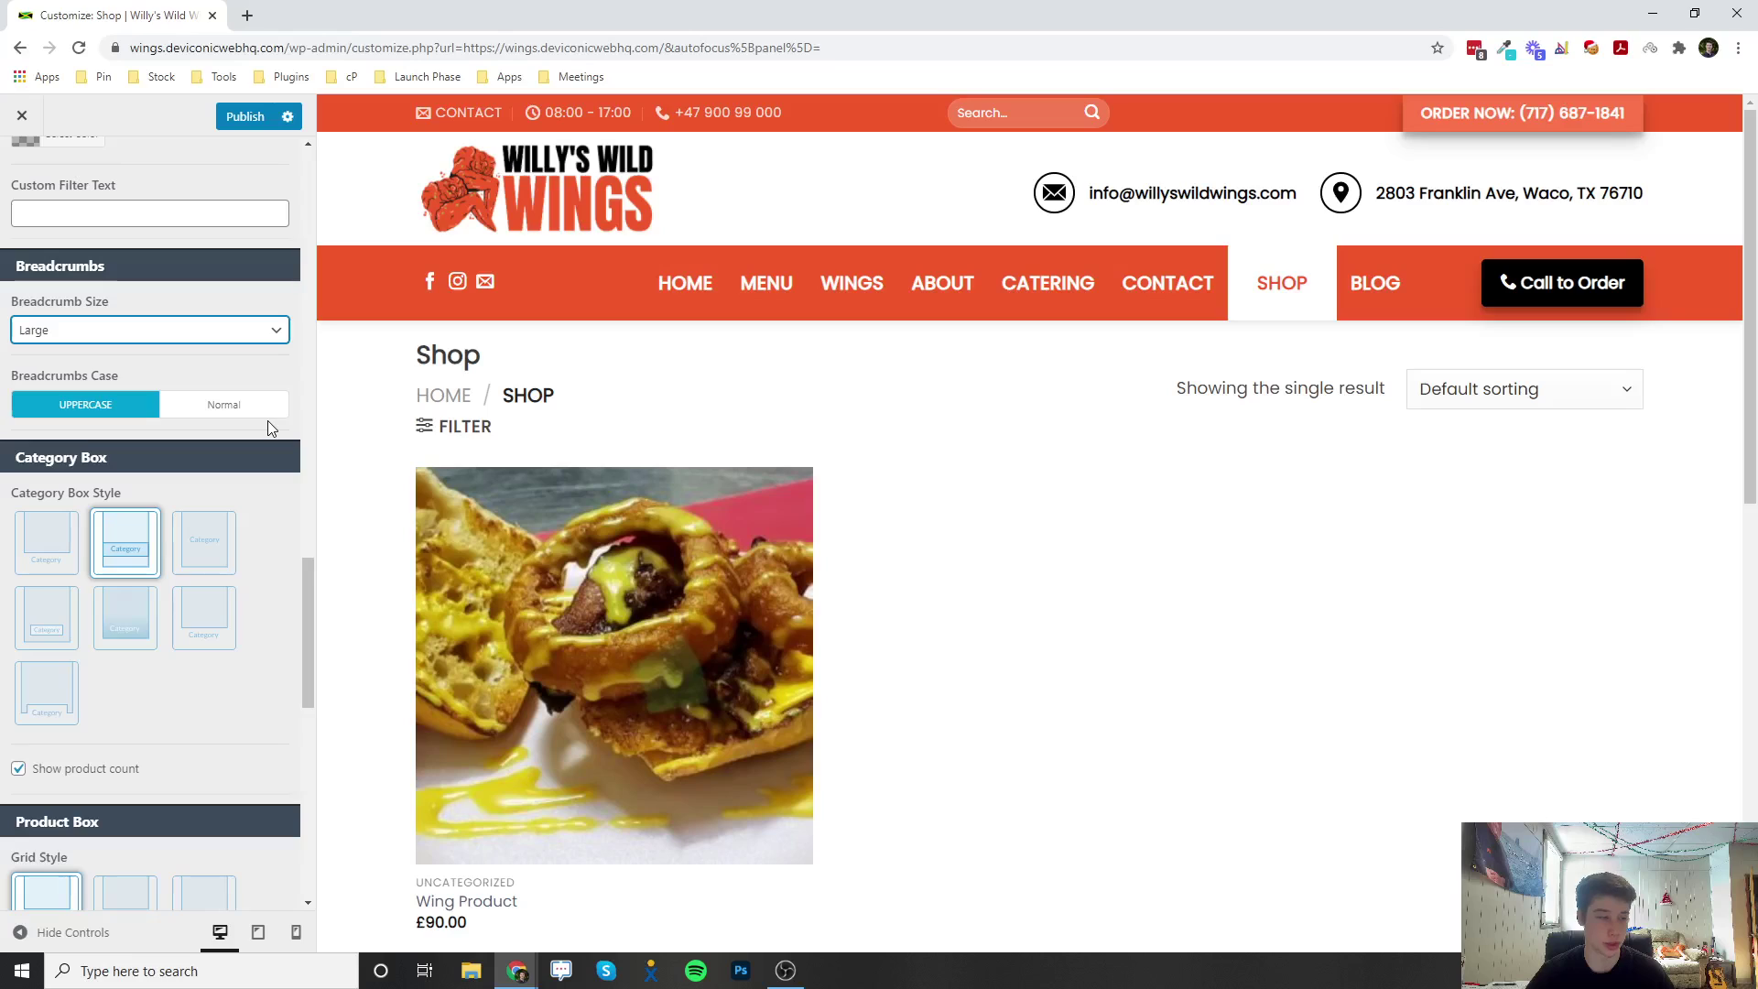
Try the centred second grid style for the product box, then choose the third style with the price beside the title.
{"action": "scroll", "coordinate": [236, 412], "scroll_direction": "down", "scroll_amount": 2}
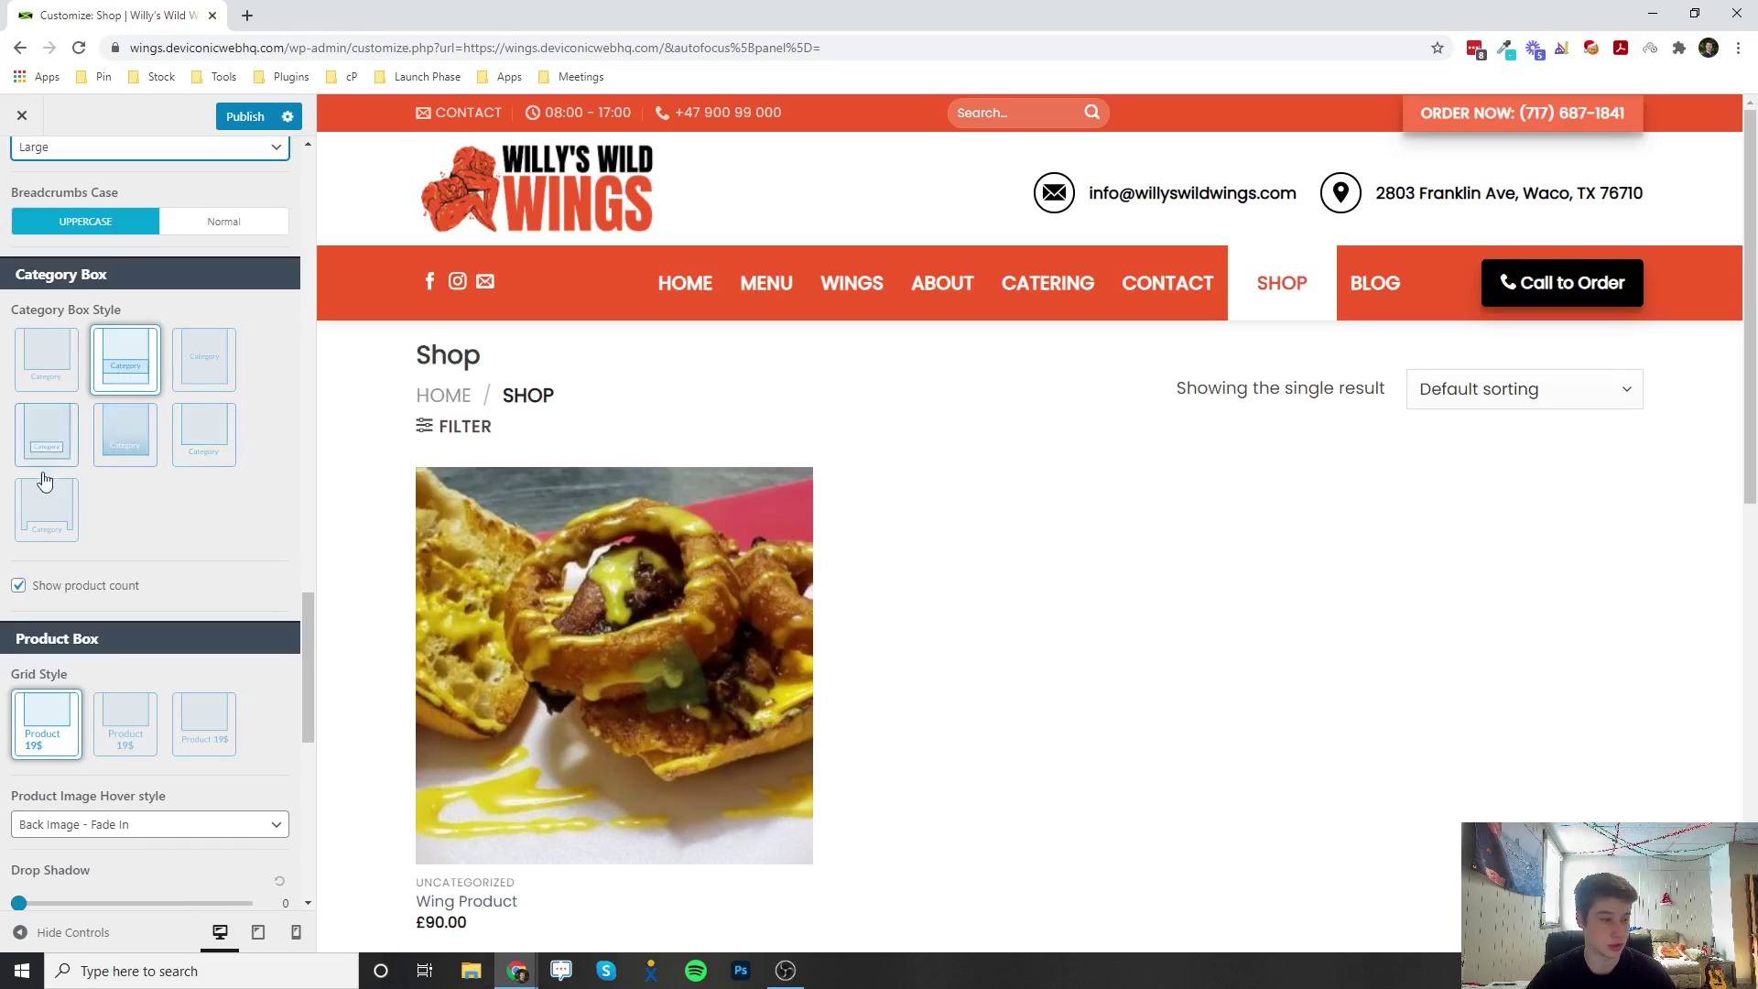
{"action": "scroll", "coordinate": [180, 526], "scroll_direction": "down", "scroll_amount": 2}
{"action": "scroll", "coordinate": [183, 532], "scroll_direction": "down", "scroll_amount": 4}
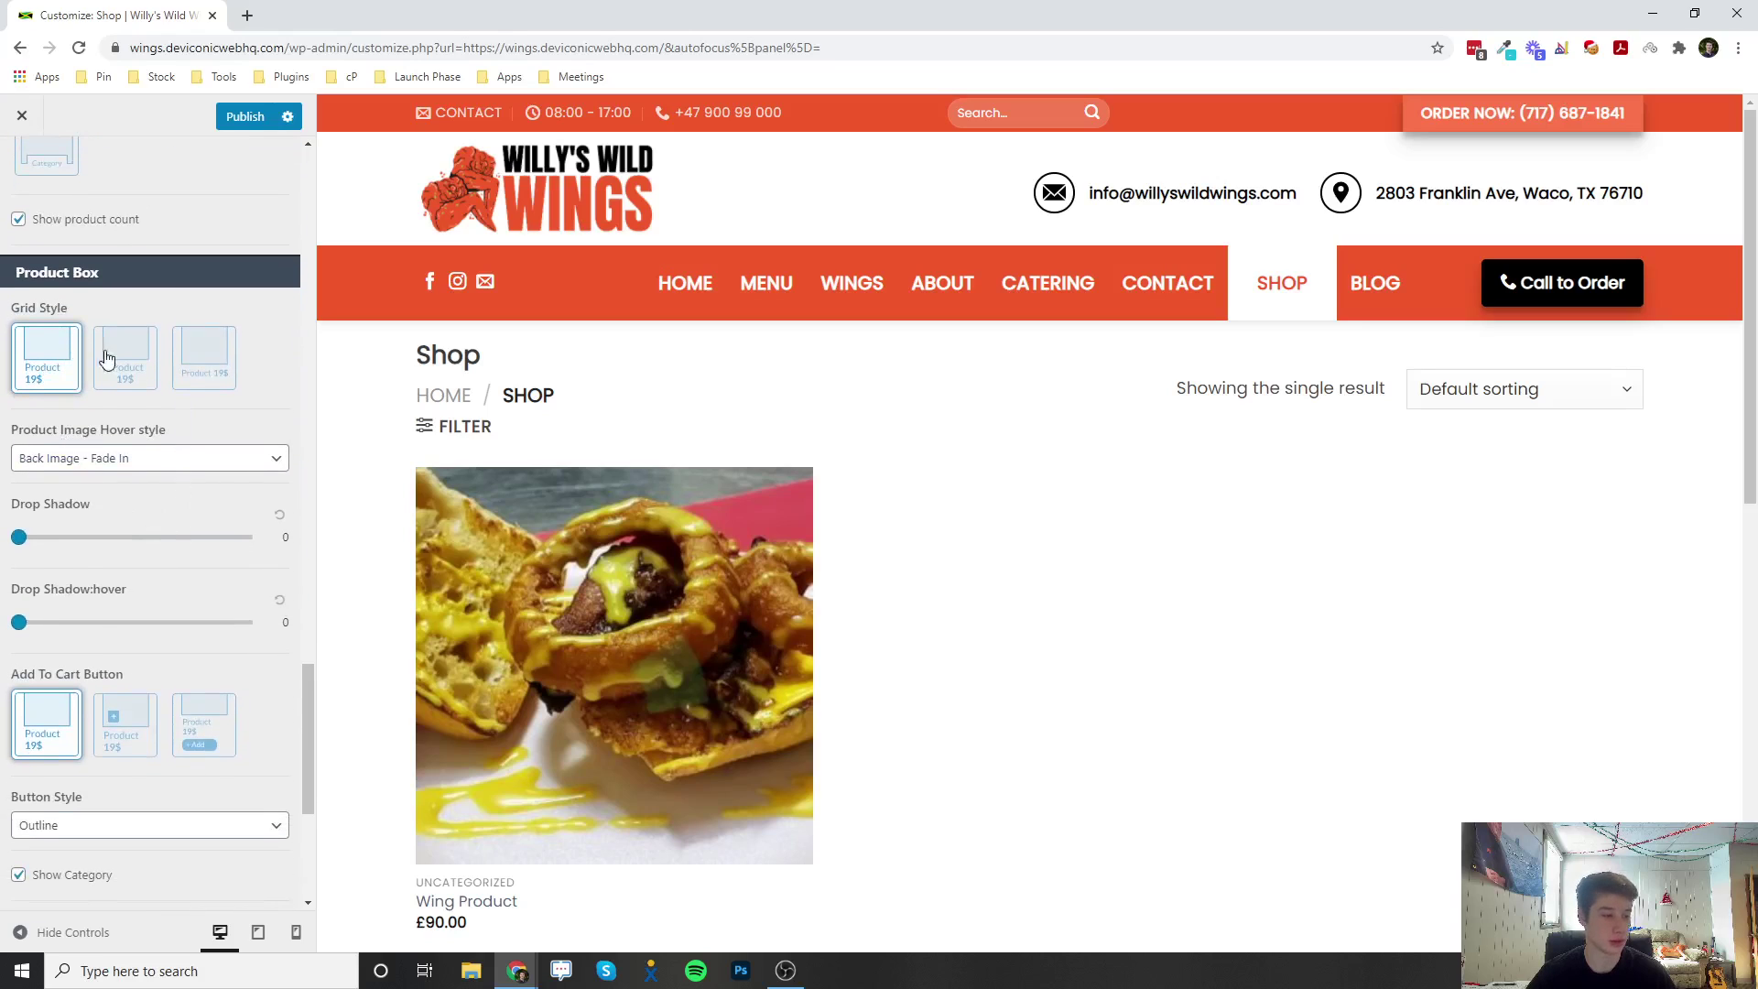
{"action": "scroll", "coordinate": [540, 499], "scroll_direction": "down", "scroll_amount": 2}
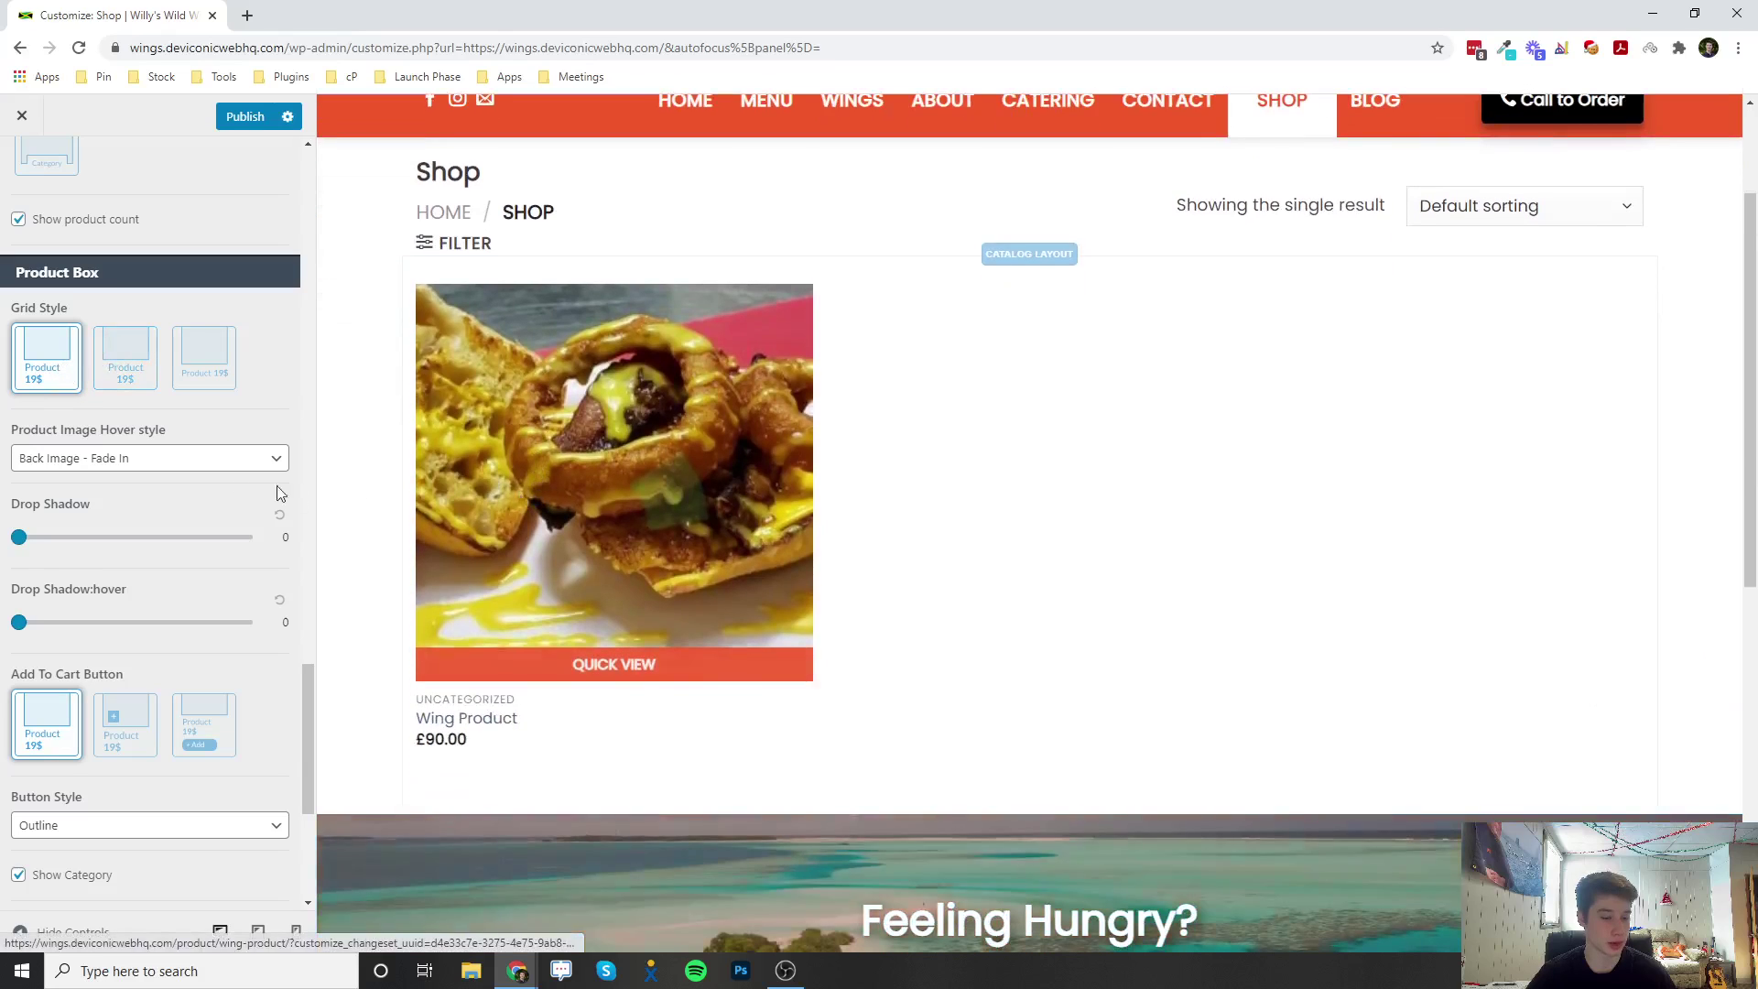
{"action": "left_click", "coordinate": [136, 374]}
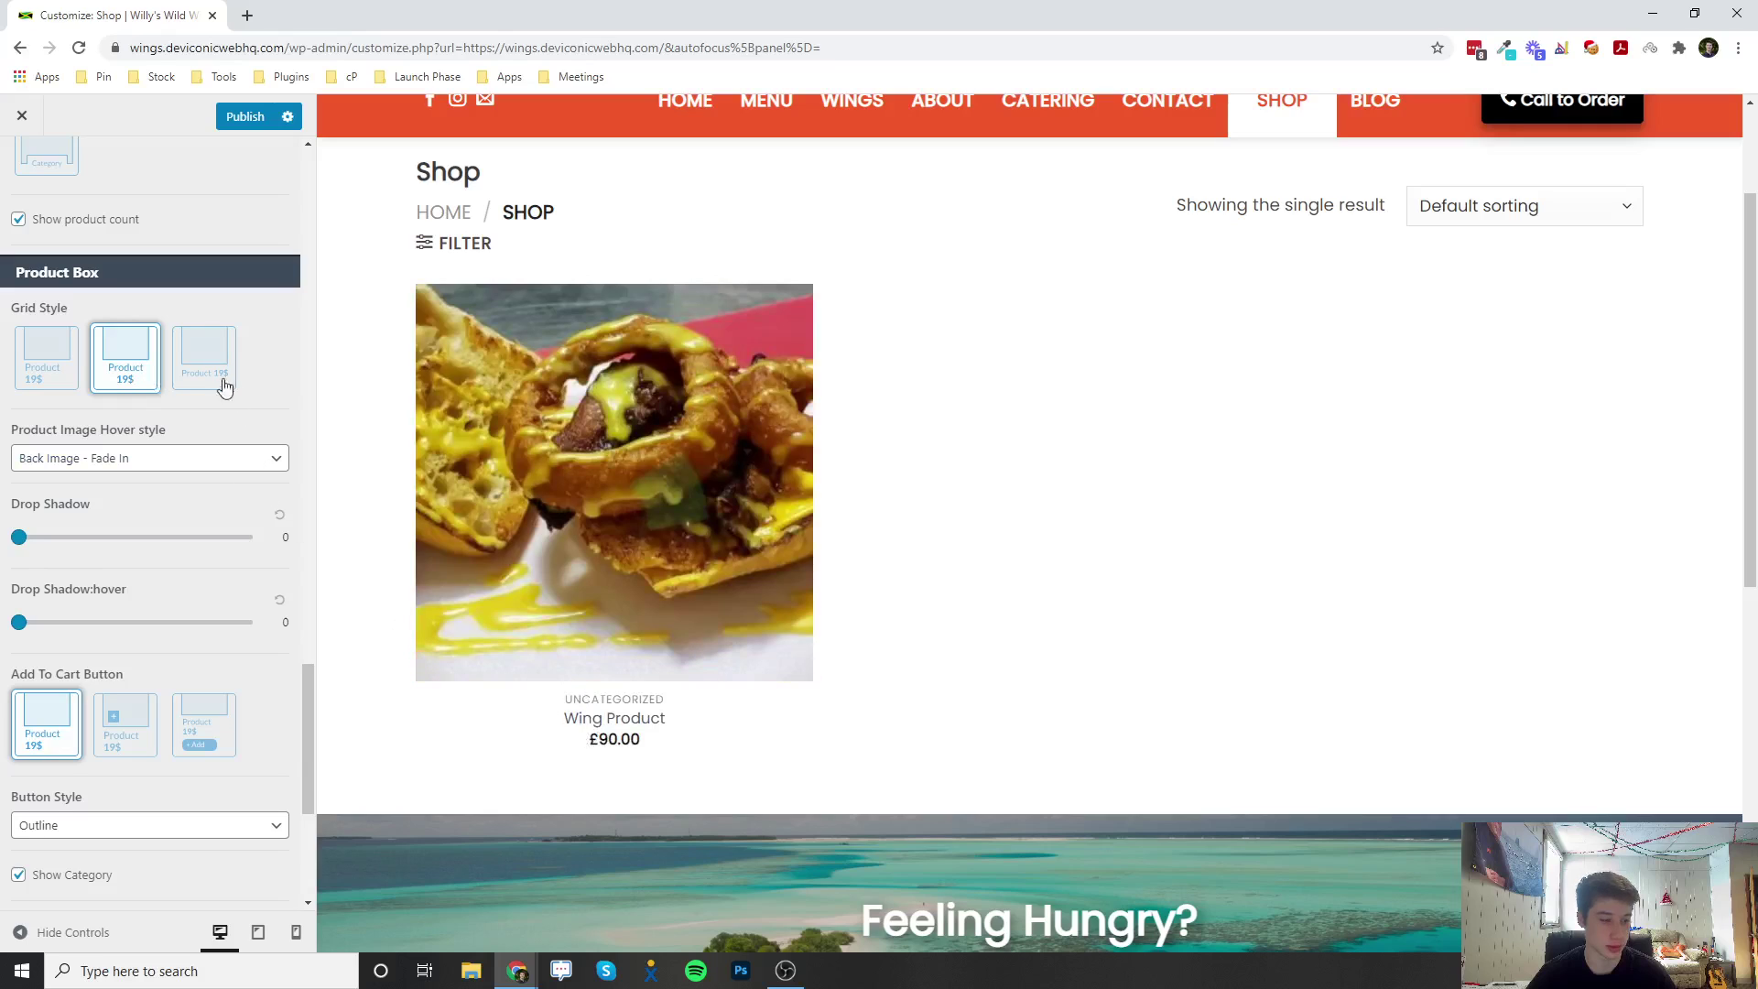
{"action": "left_click", "coordinate": [199, 345]}
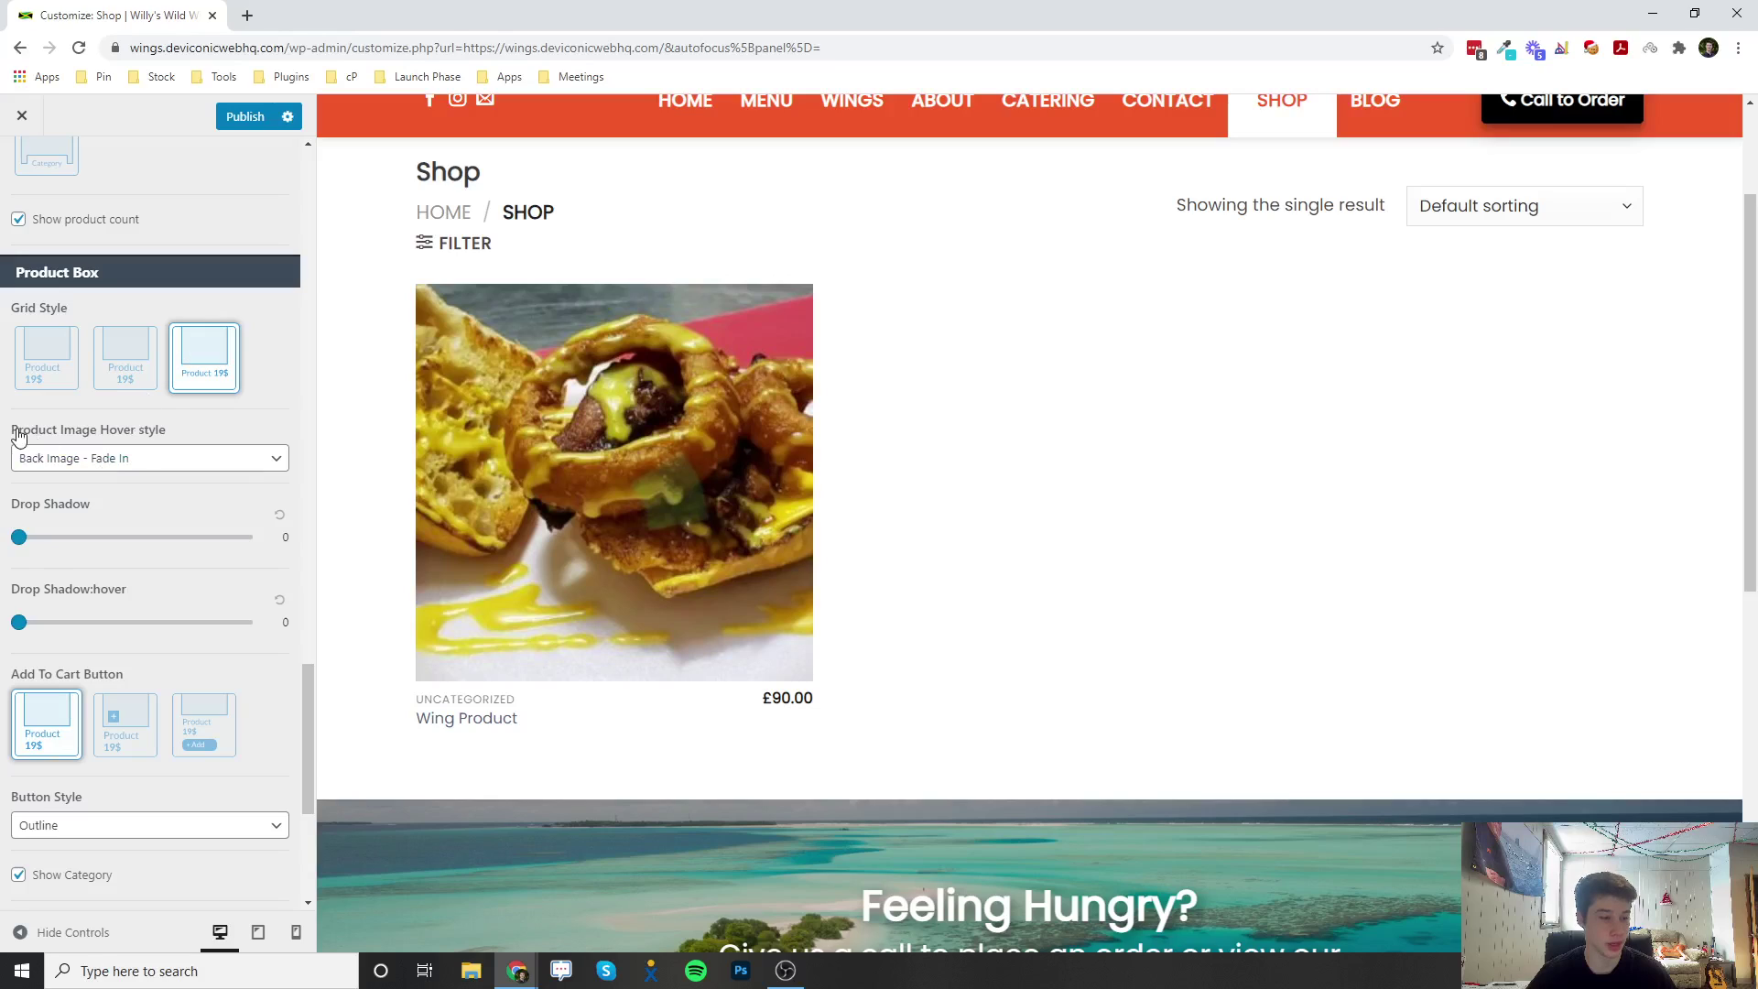
Select Back Image - Fade In as the product image hover style and check the hover effect on the Wing Product.
{"action": "mouse_move", "coordinate": [540, 495]}
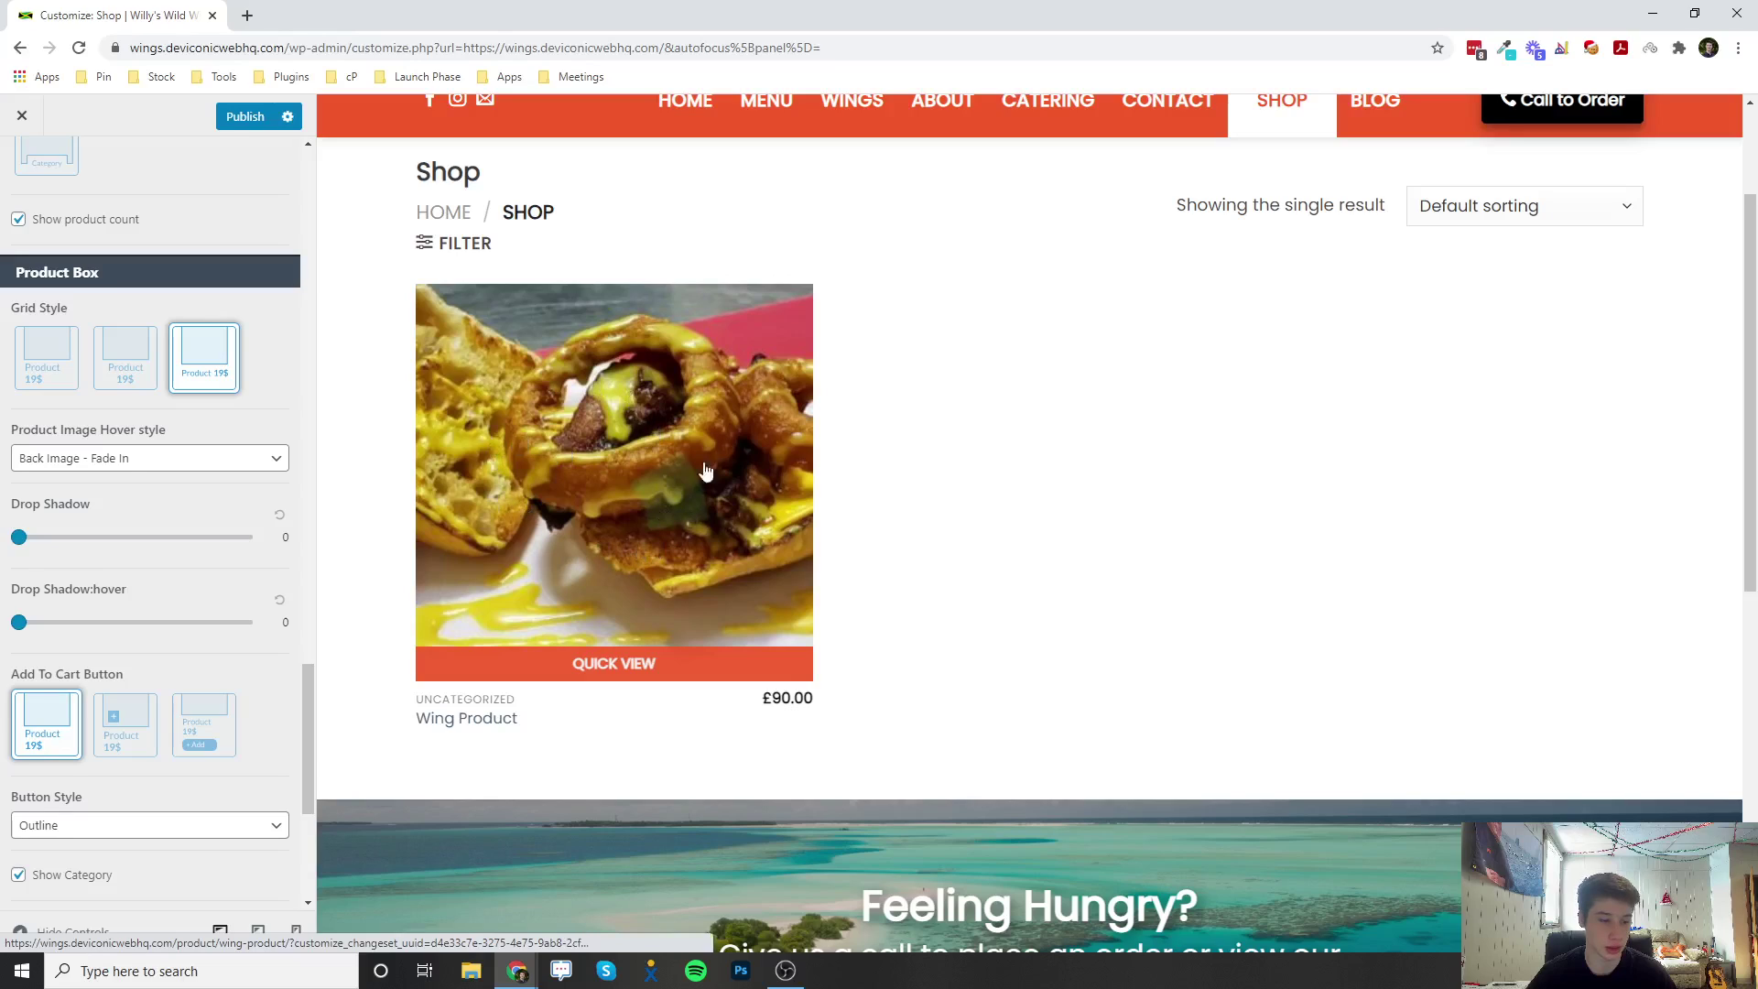
{"action": "left_click", "coordinate": [202, 462]}
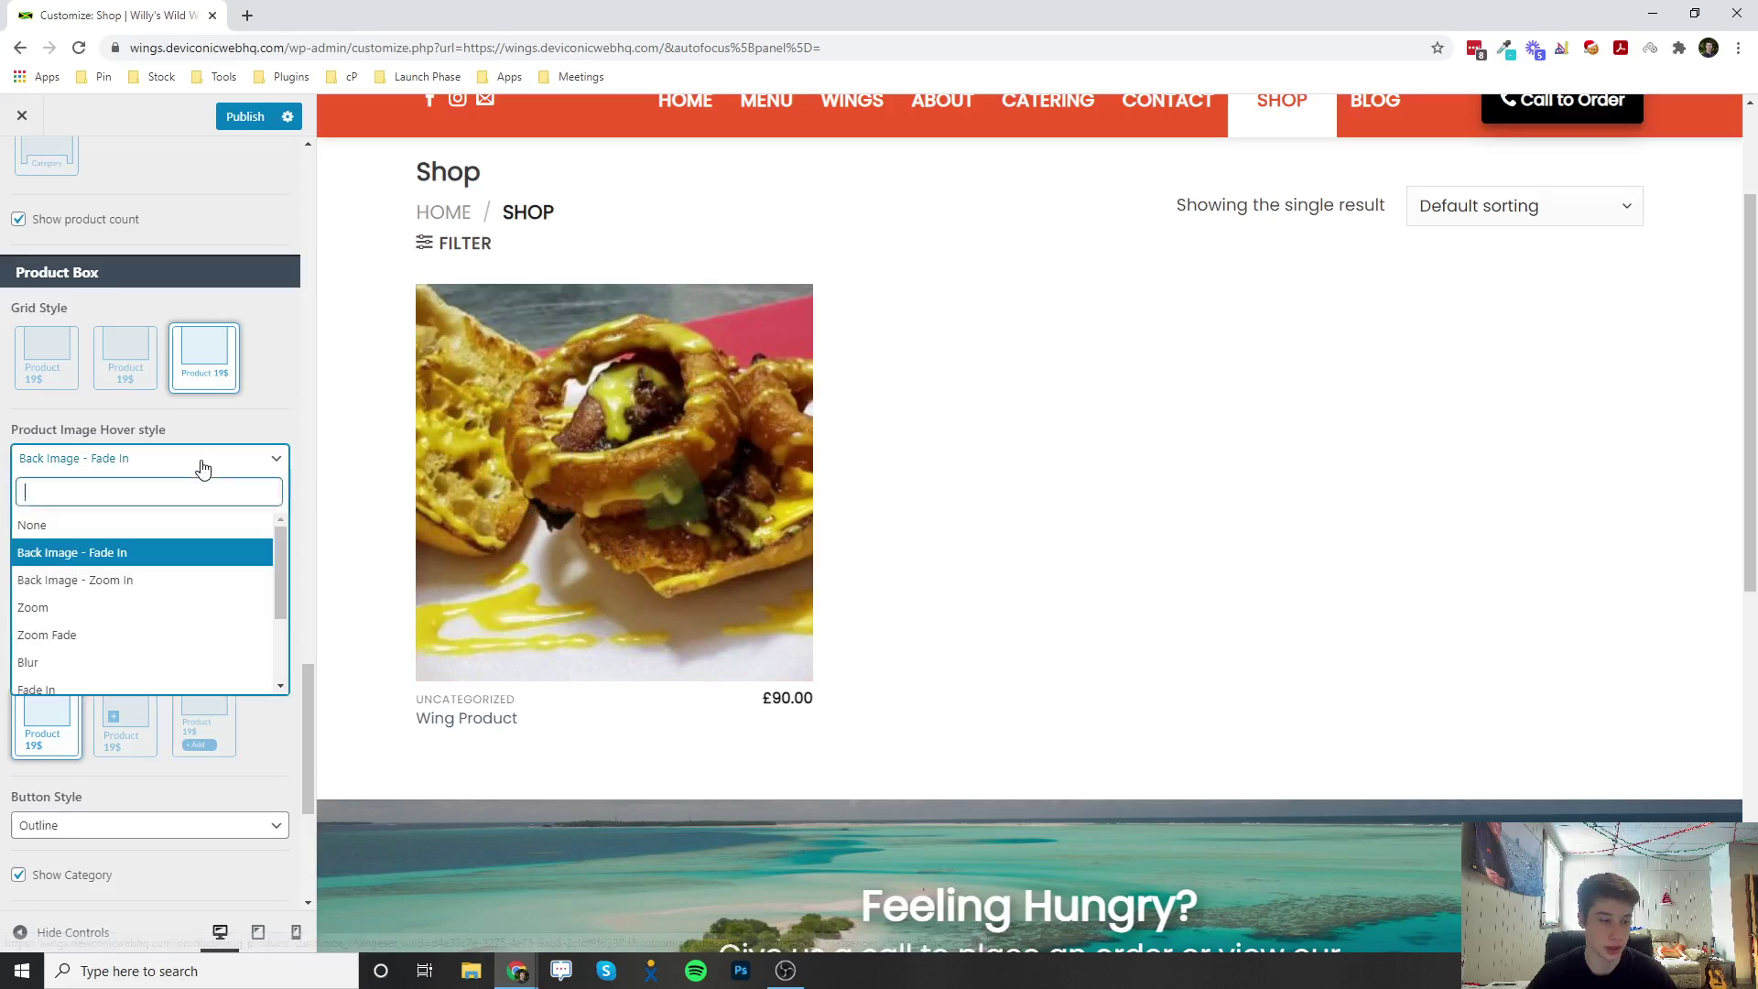
{"action": "left_click", "coordinate": [112, 556]}
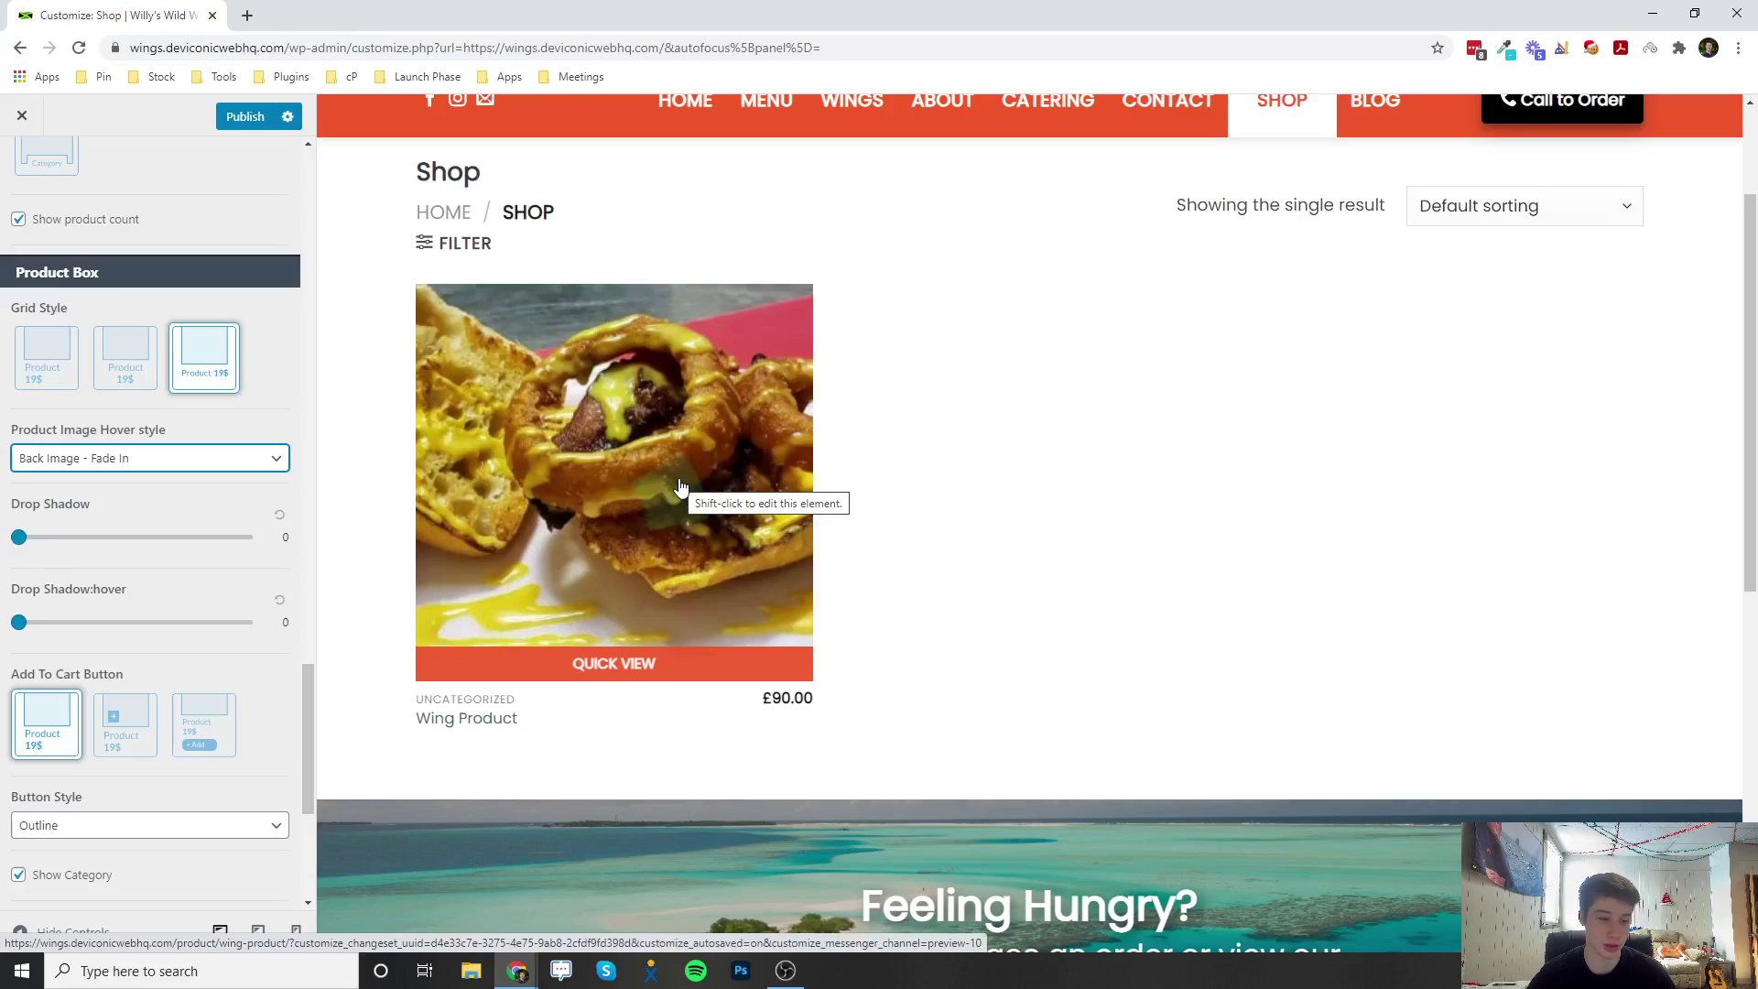
{"action": "scroll", "coordinate": [561, 421], "scroll_direction": "down", "scroll_amount": 1}
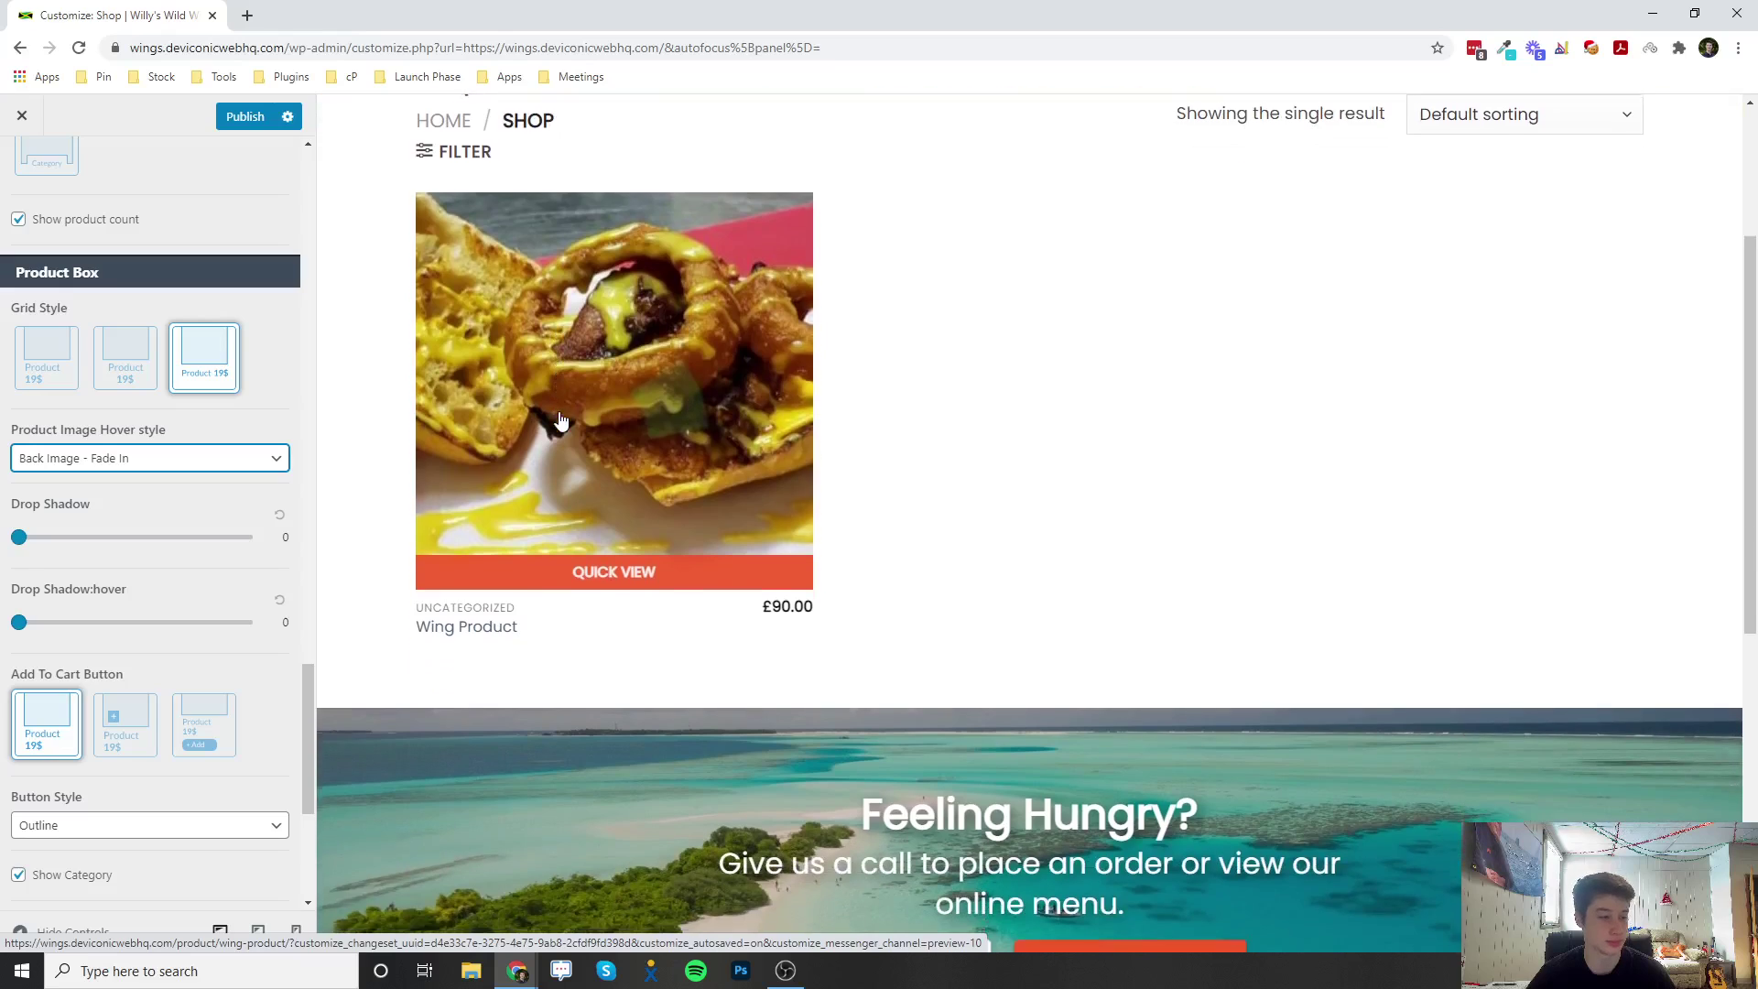
Try a product box drop shadow of 4 and a hover drop shadow of 2, and return both to 0.
{"action": "left_click_drag", "start_coordinate": [19, 541], "coordinate": [198, 541]}
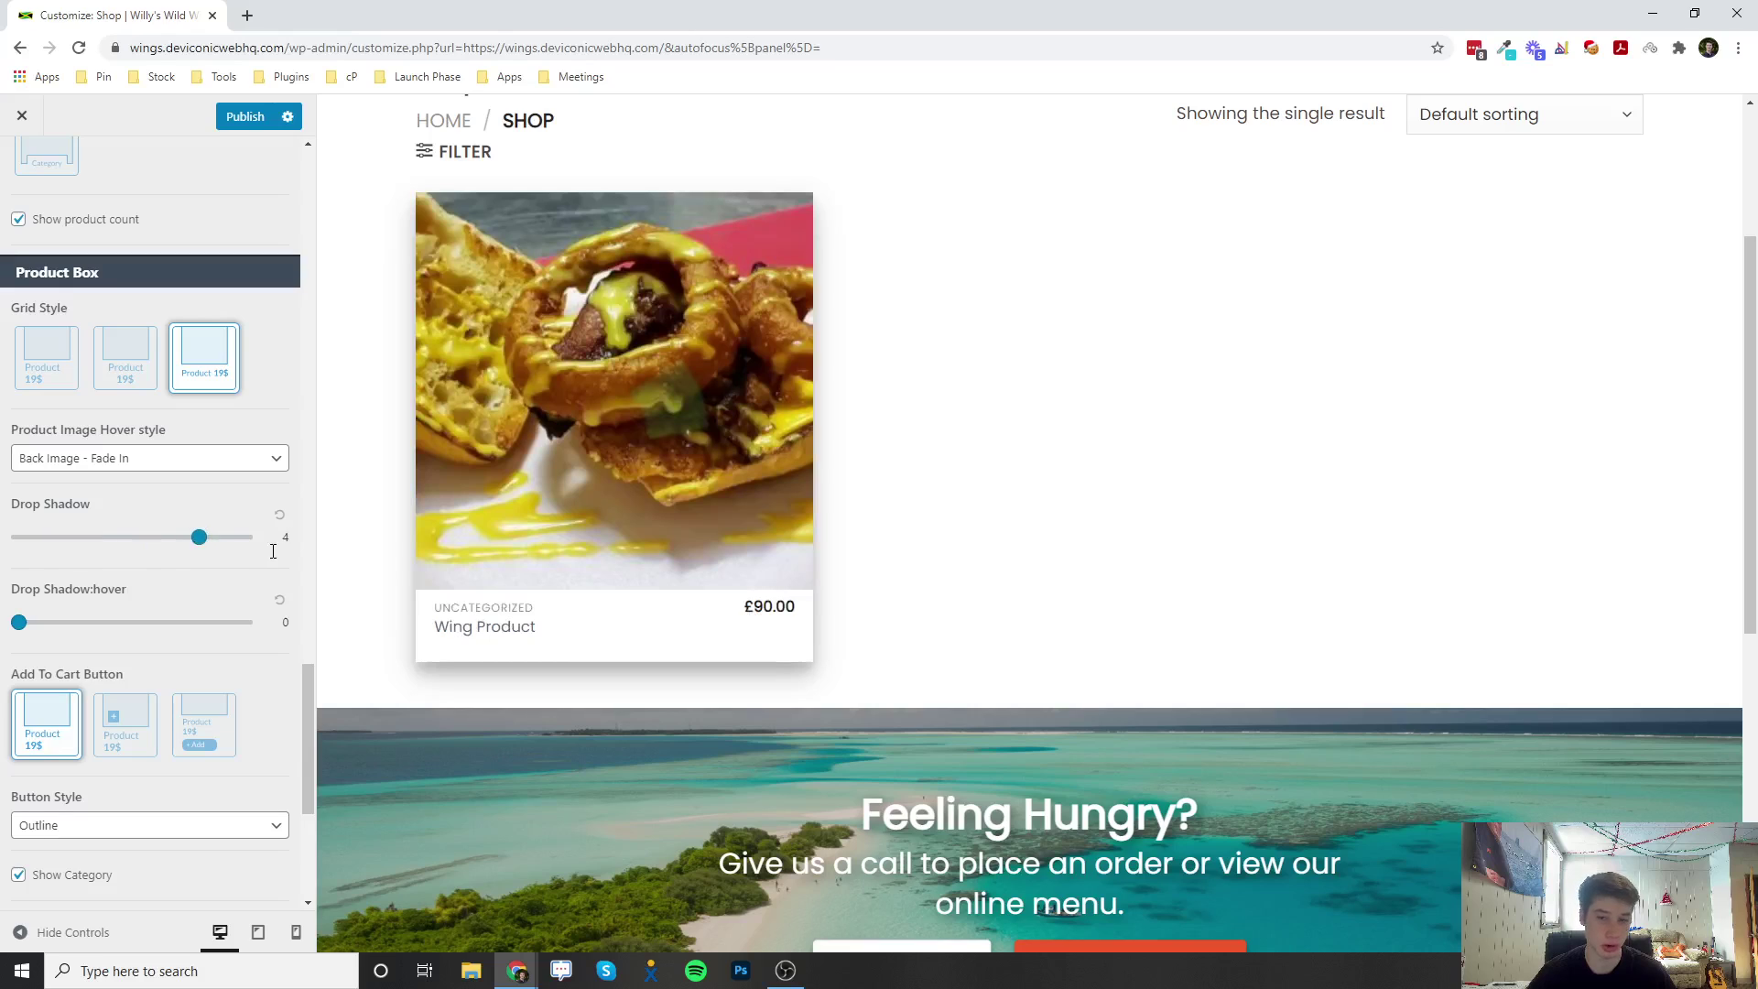
{"action": "left_click_drag", "start_coordinate": [19, 623], "coordinate": [114, 626]}
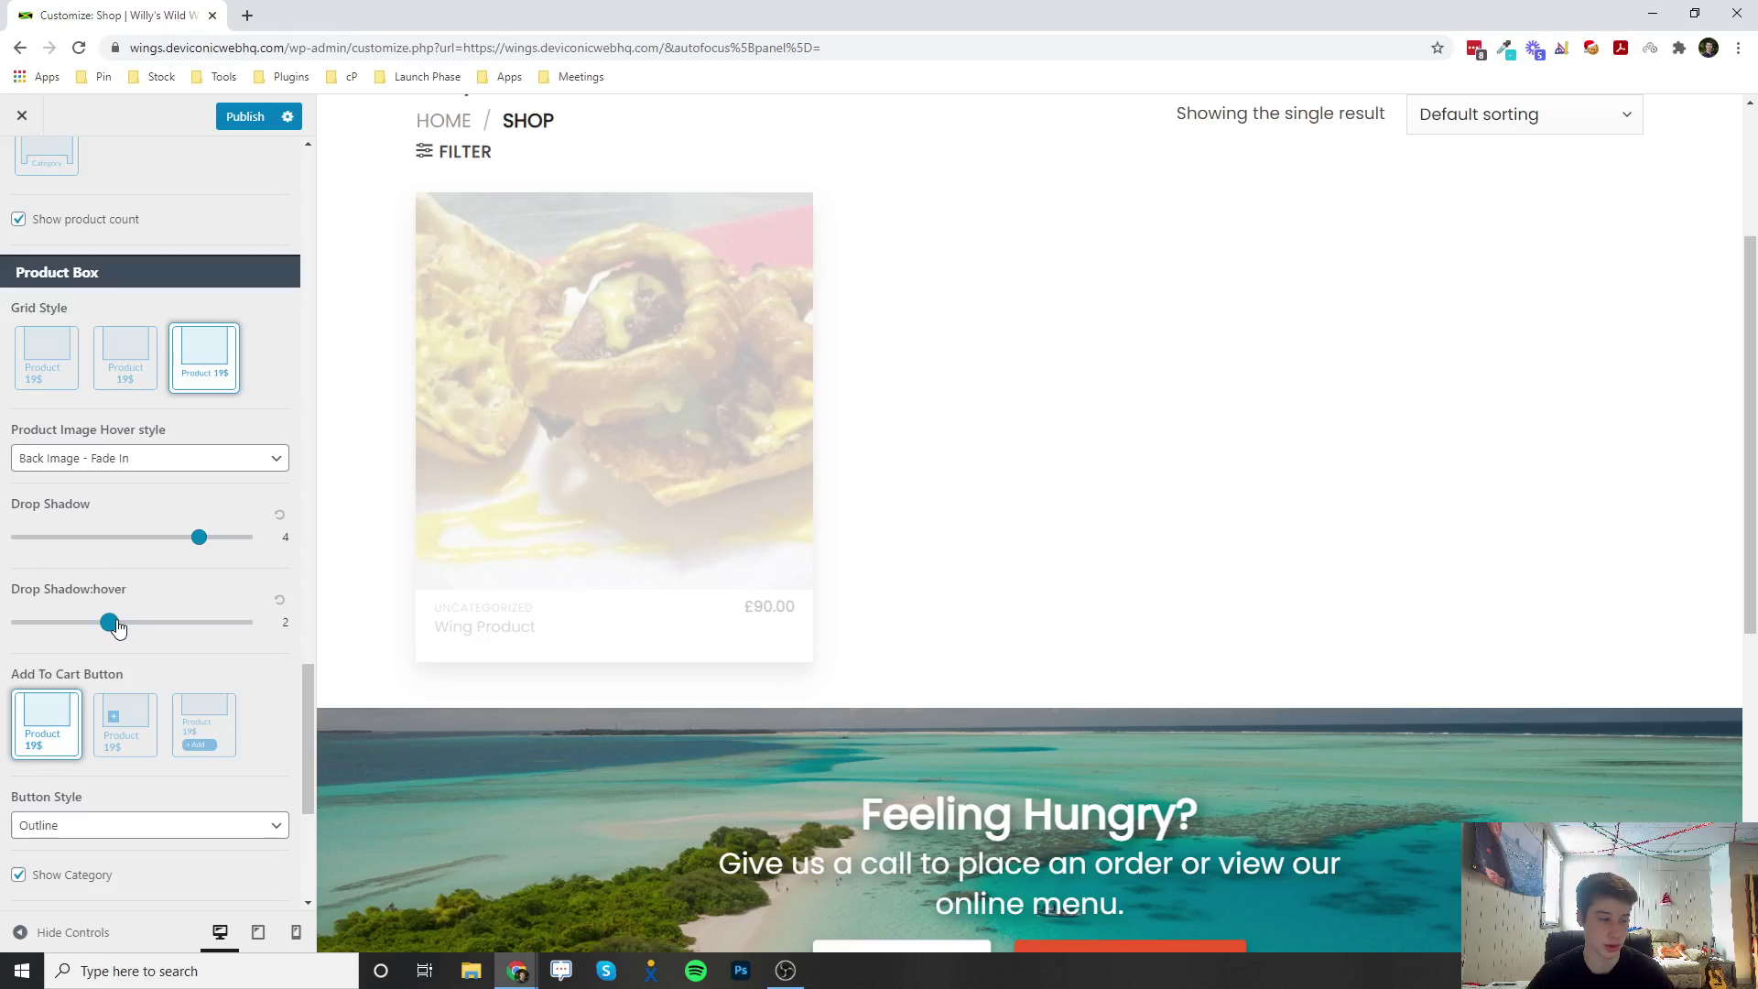
{"action": "mouse_move", "coordinate": [588, 488]}
{"action": "left_click_drag", "start_coordinate": [109, 621], "coordinate": [12, 623]}
{"action": "left_click_drag", "start_coordinate": [194, 538], "coordinate": [19, 538]}
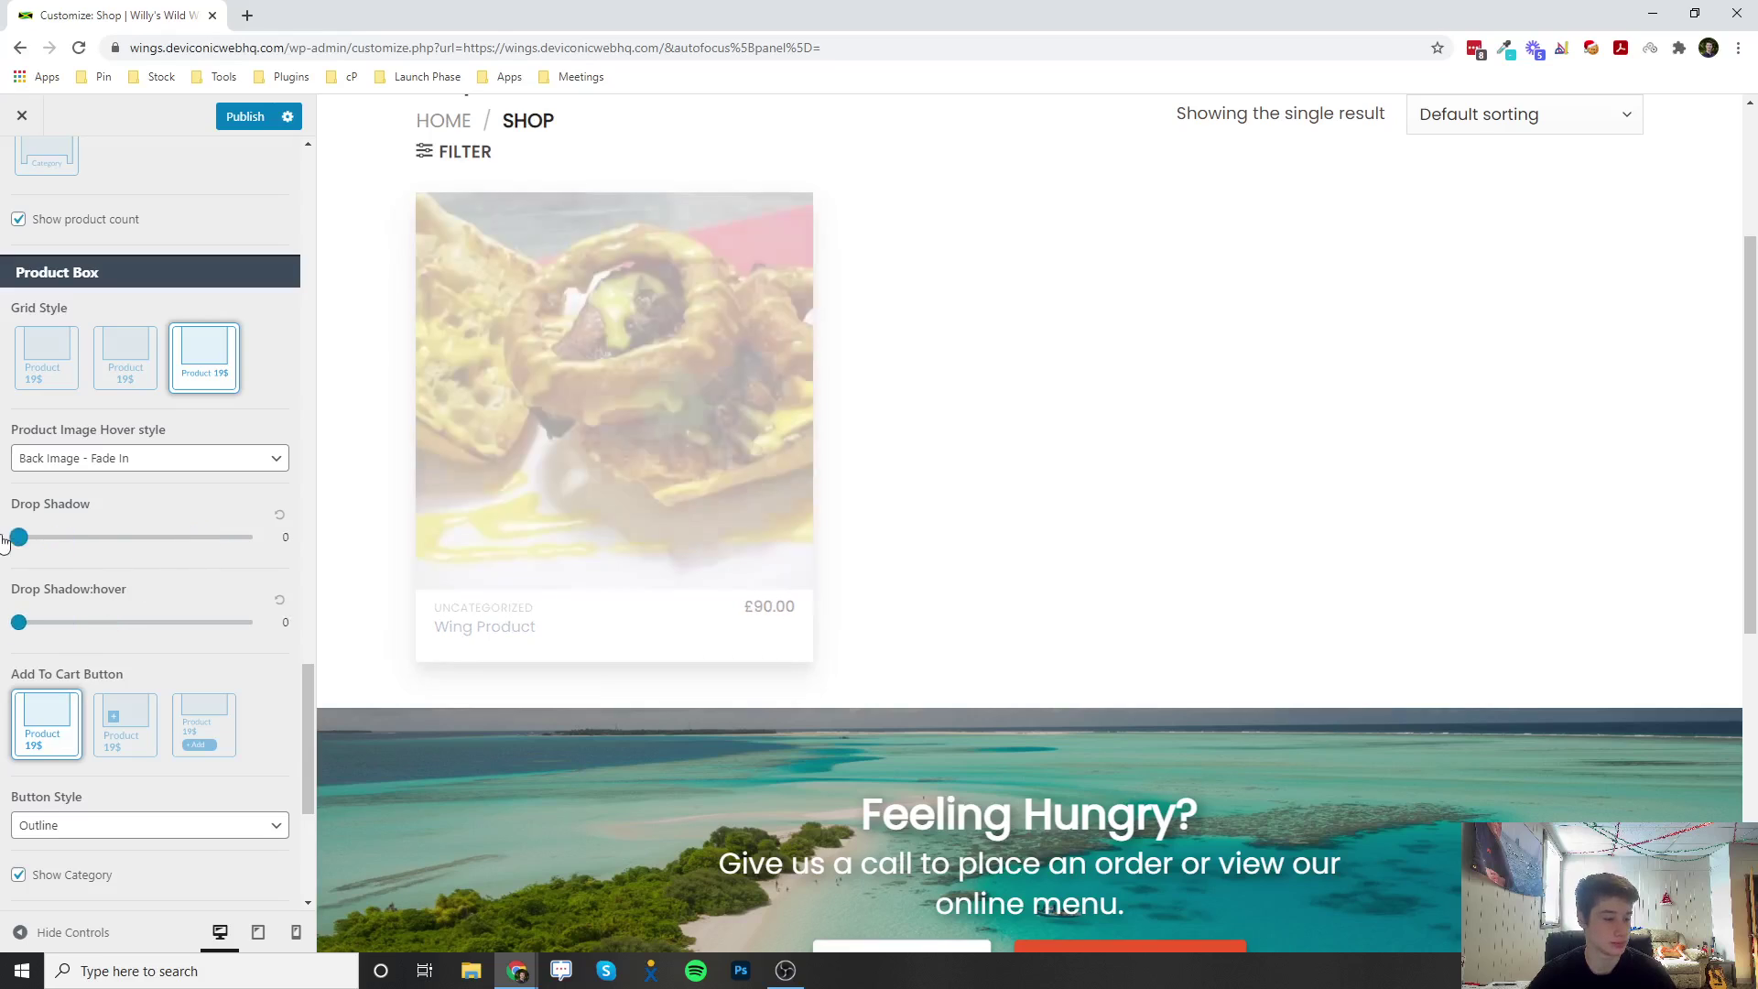
Compare the icon and full add-to-cart buttons, keep the full button below the product, and set its style to Plain.
{"action": "scroll", "coordinate": [156, 538], "scroll_direction": "down", "scroll_amount": 1}
{"action": "scroll", "coordinate": [156, 531], "scroll_direction": "down", "scroll_amount": 3}
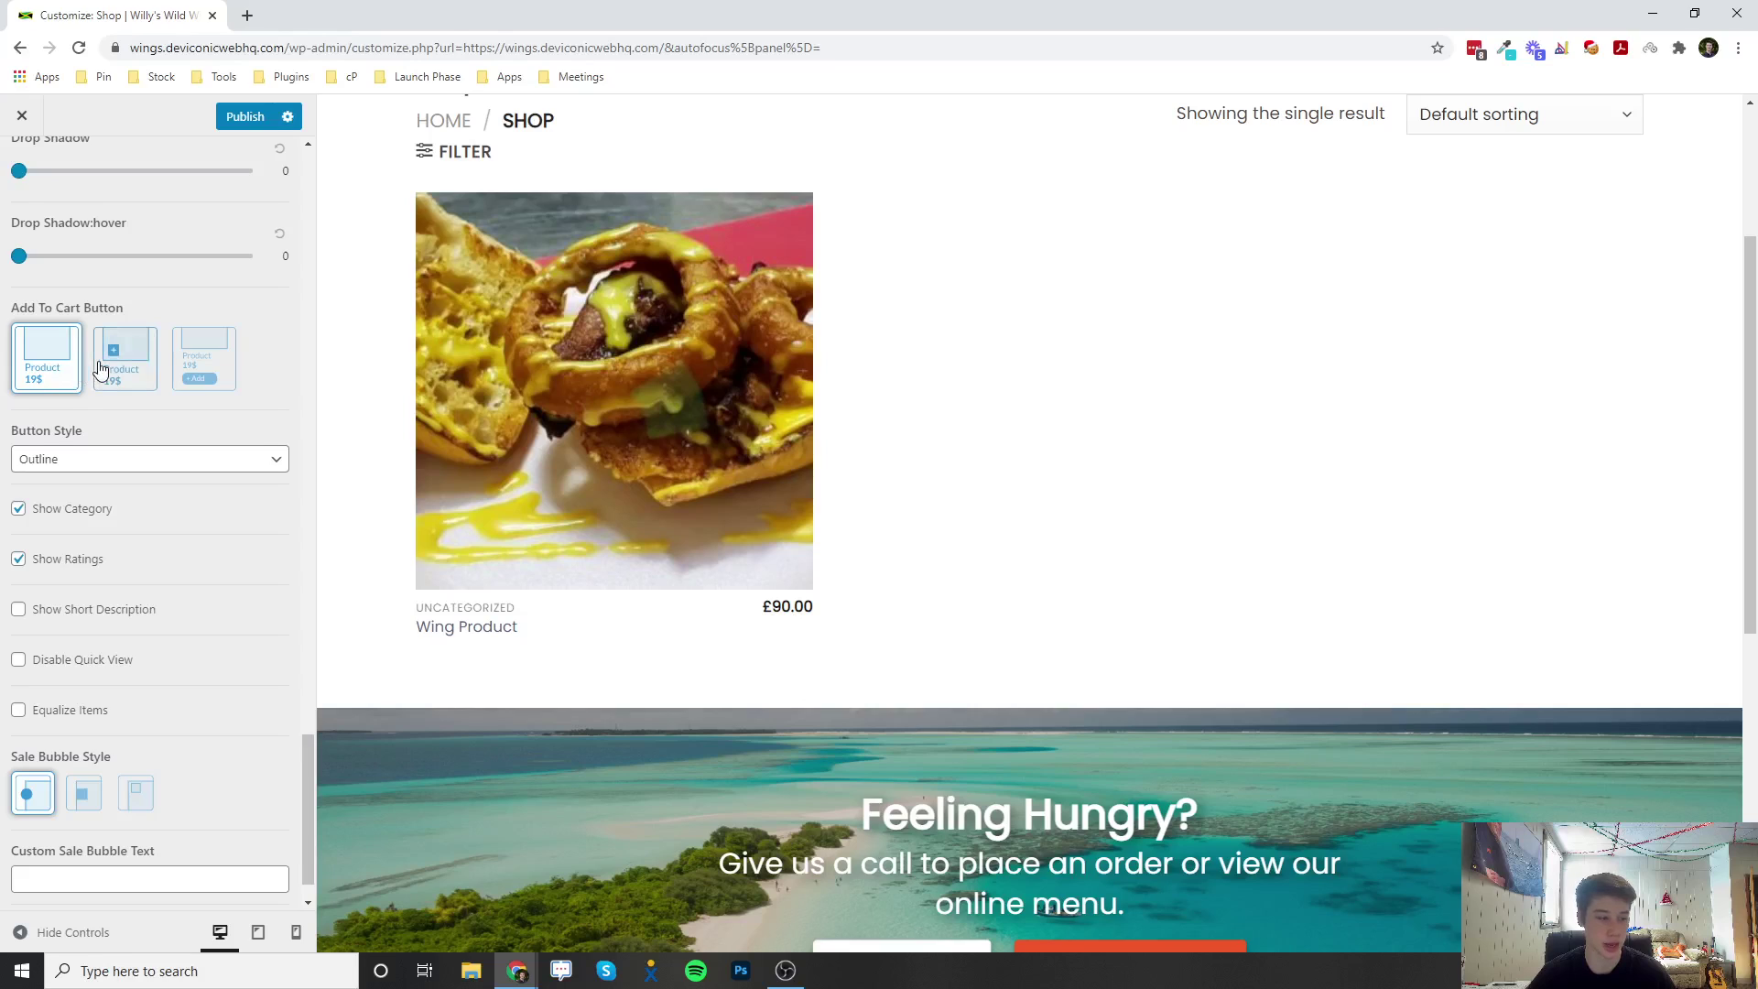
{"action": "left_click", "coordinate": [200, 354]}
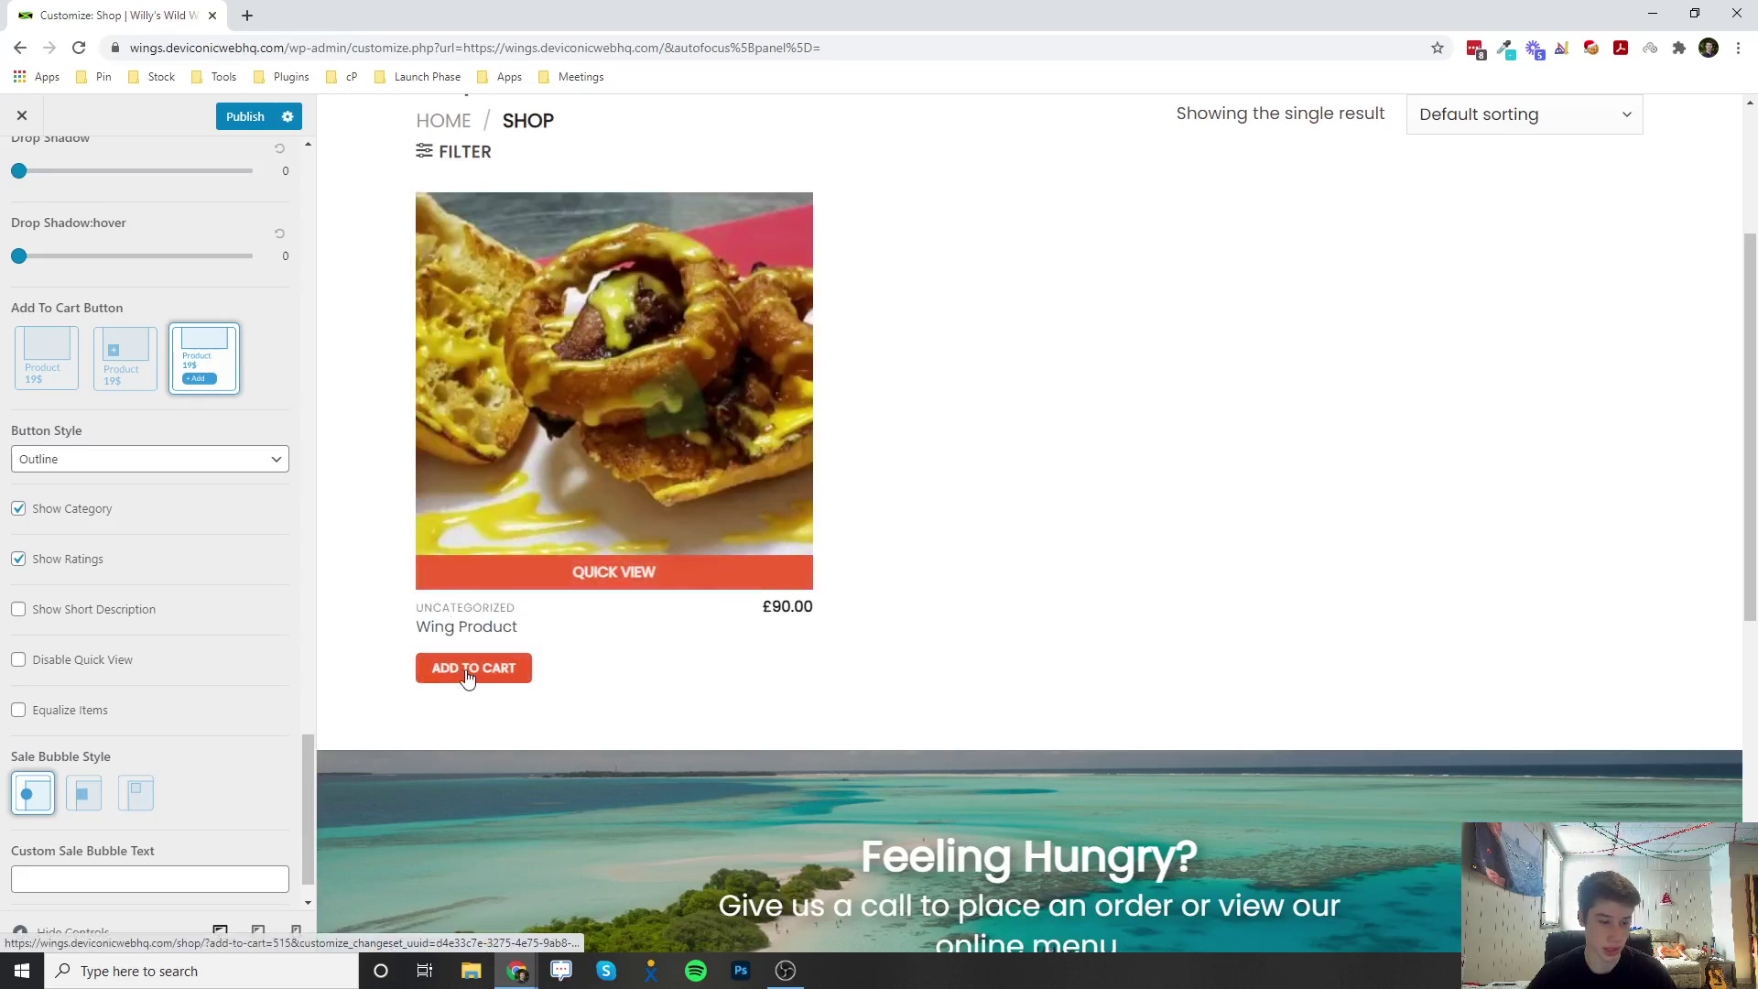
{"action": "left_click", "coordinate": [127, 362]}
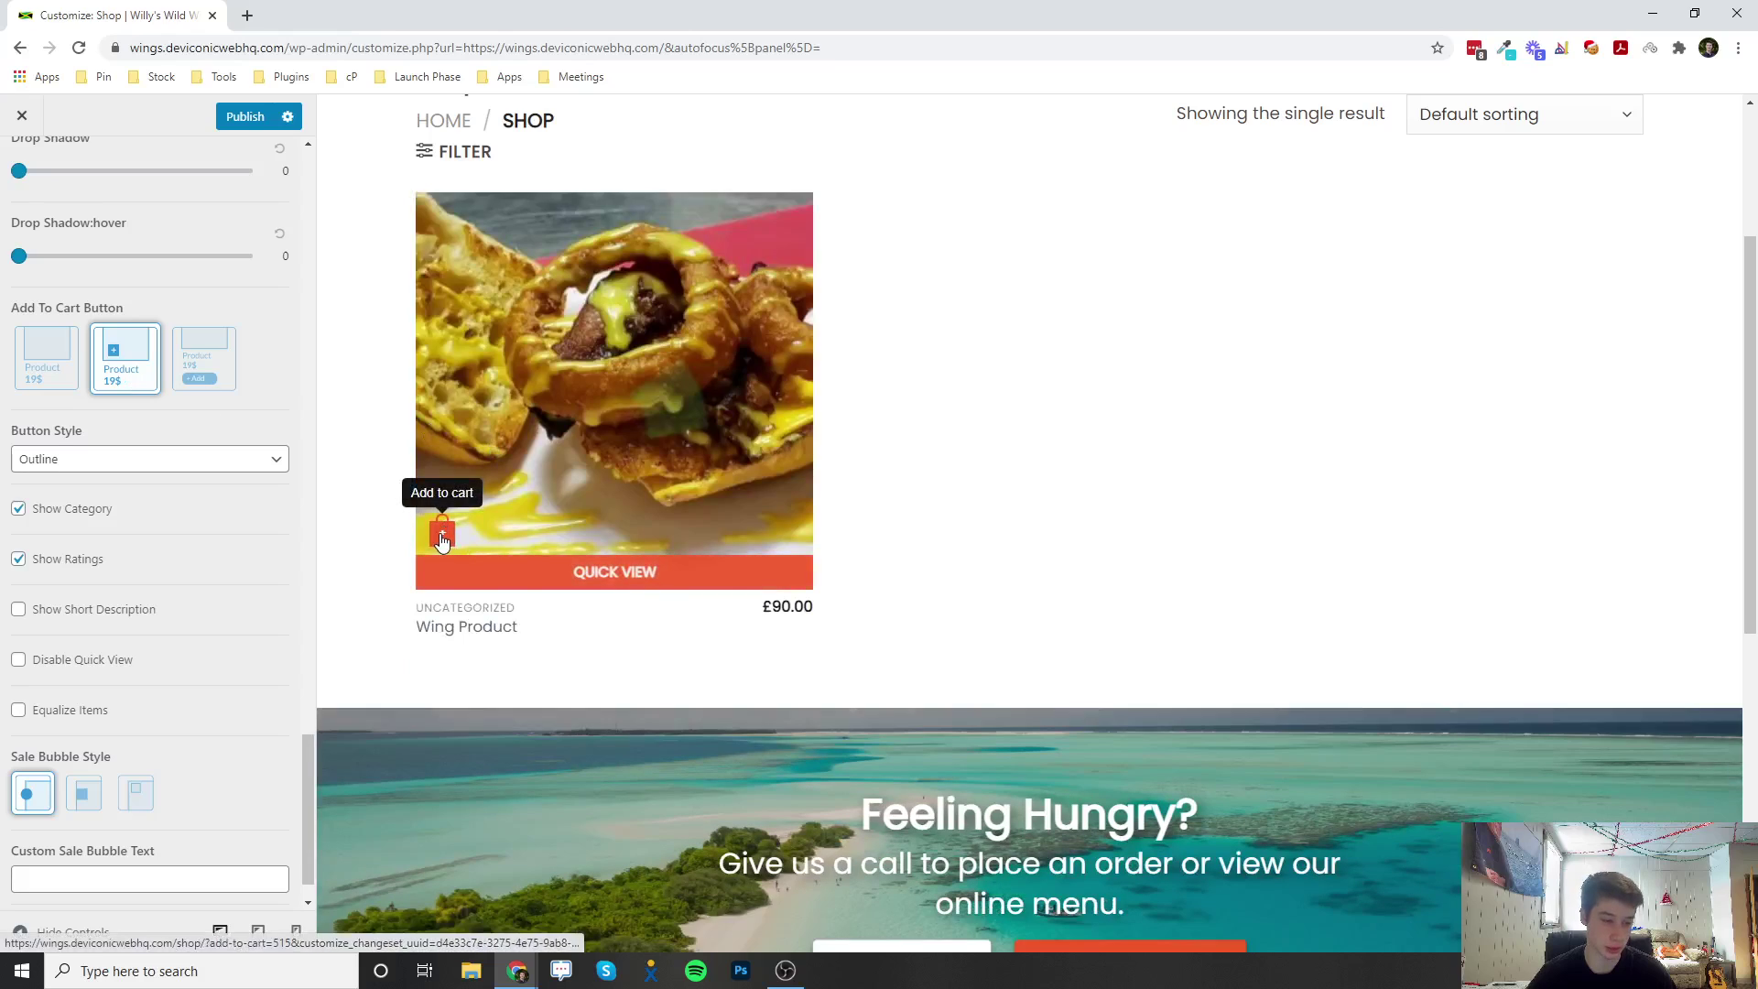
{"action": "left_click", "coordinate": [176, 379]}
{"action": "left_click", "coordinate": [91, 459]}
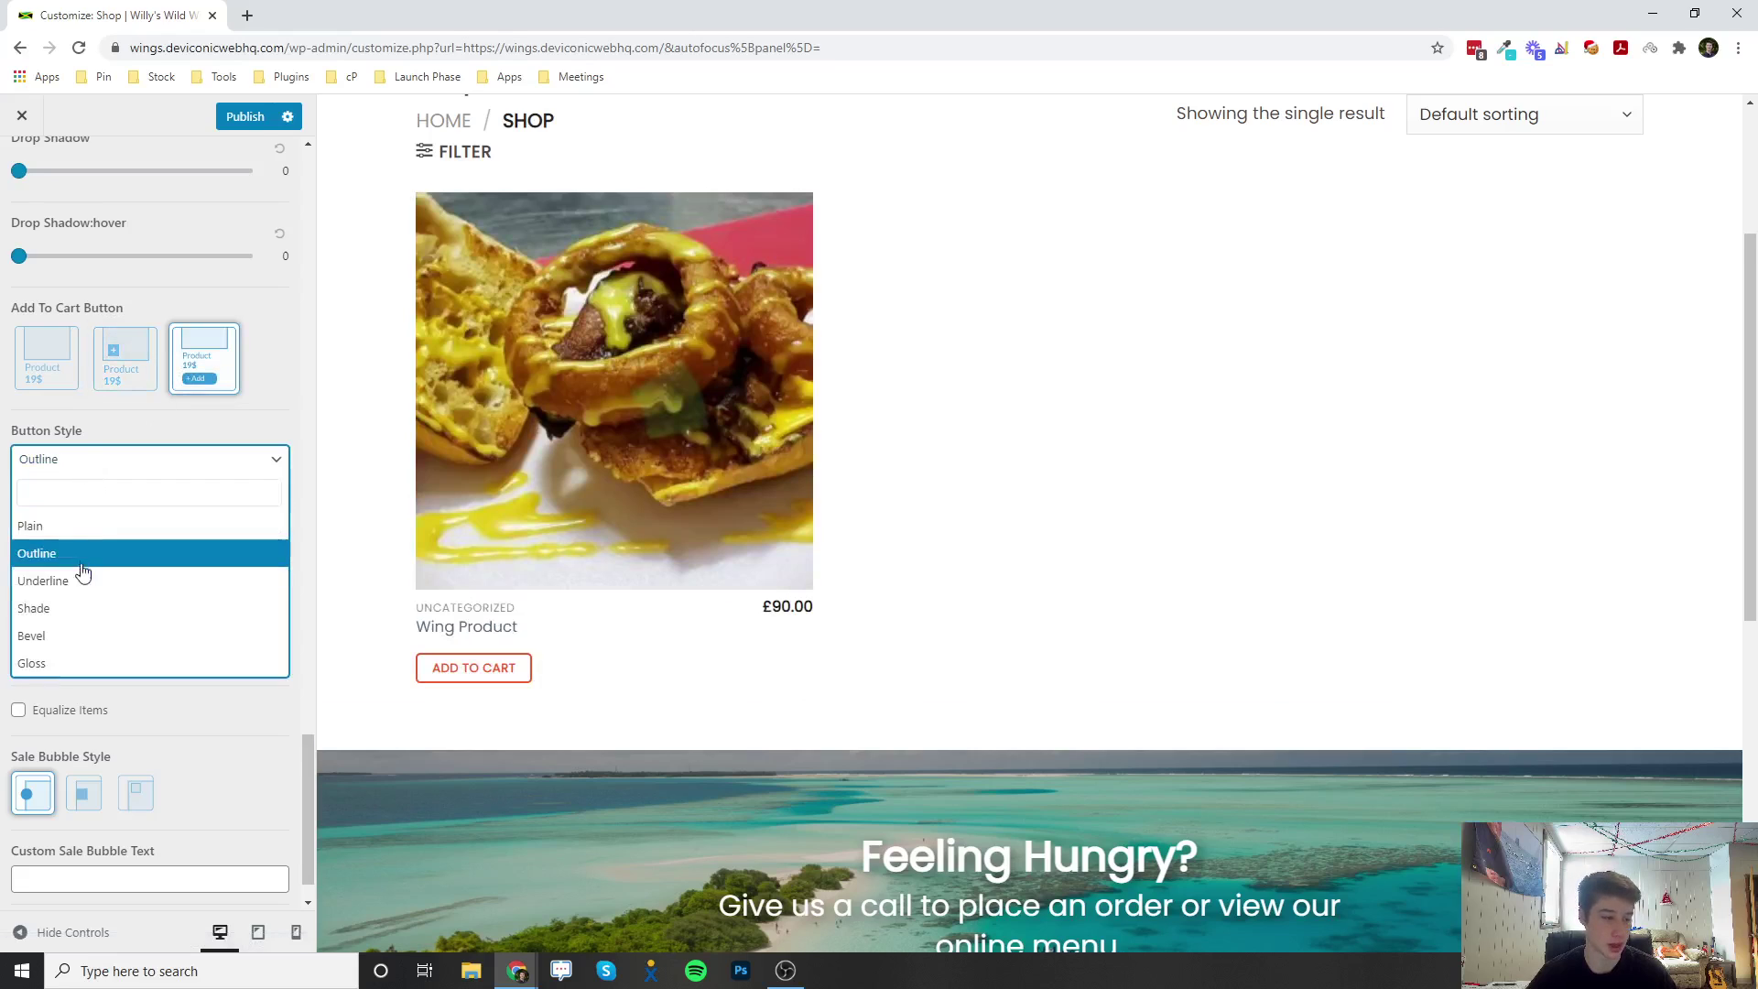
{"action": "left_click", "coordinate": [87, 527]}
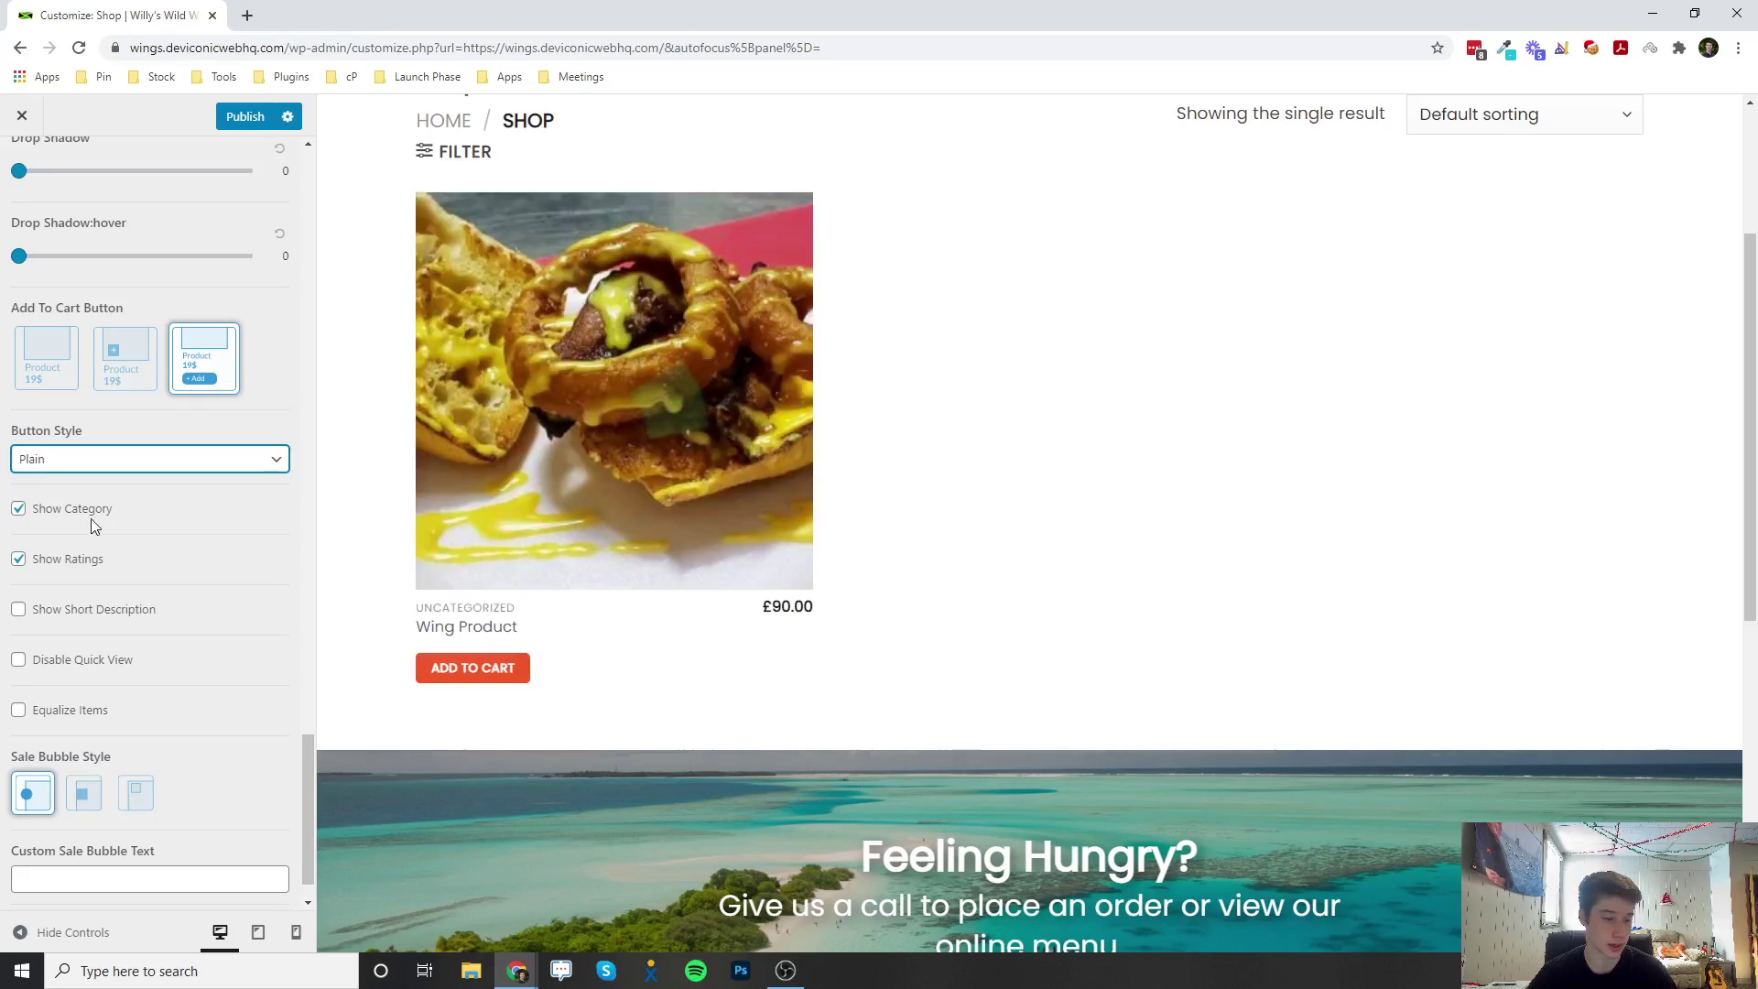
Enable the short description for products in the catalog and check the Wing Product in the preview.
{"action": "scroll", "coordinate": [102, 493], "scroll_direction": "down", "scroll_amount": 1}
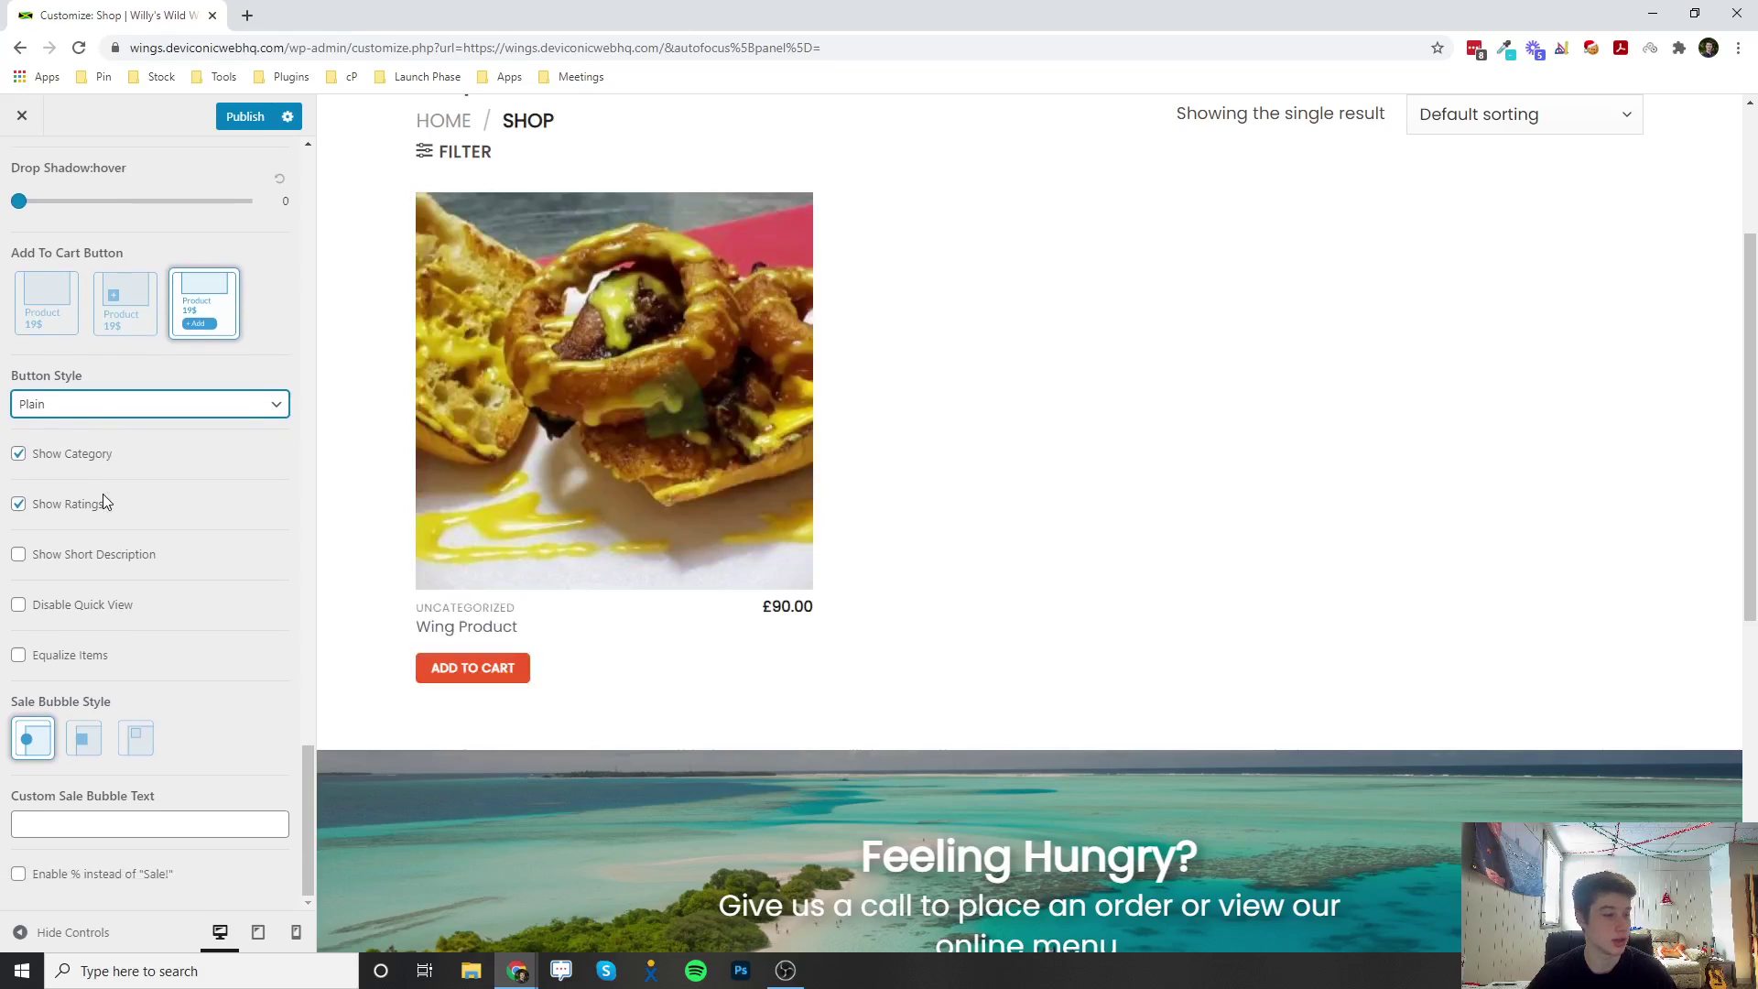
{"action": "left_click", "coordinate": [108, 557]}
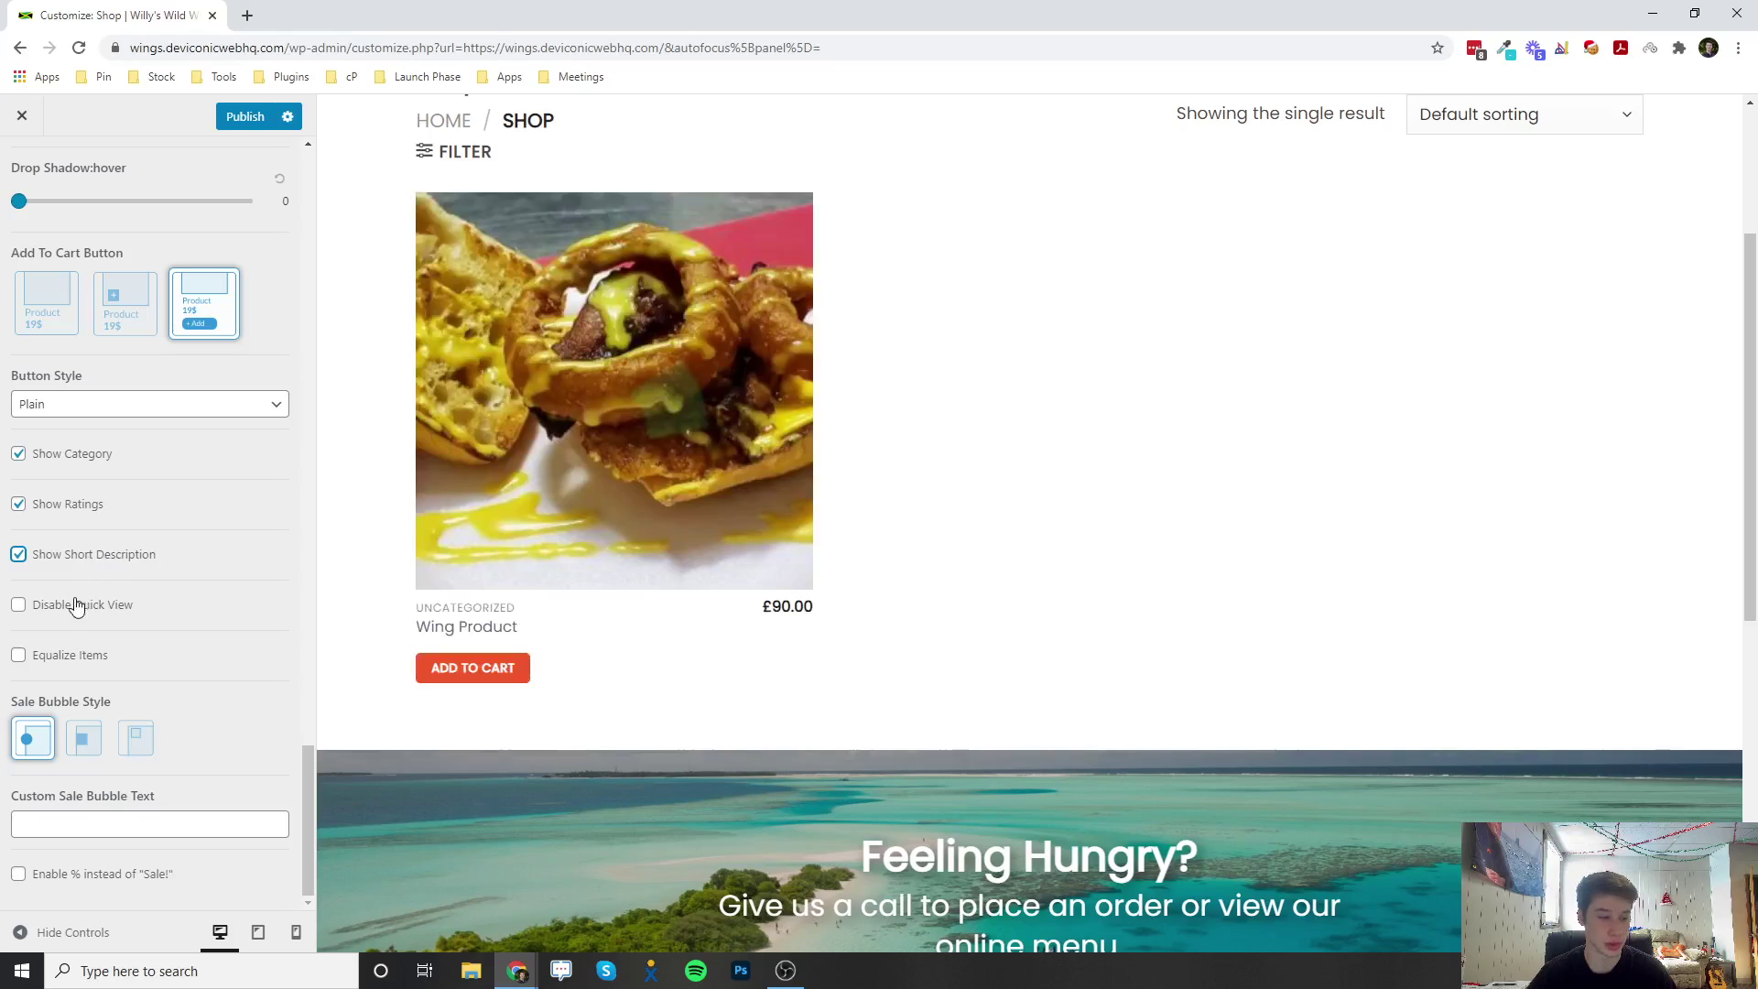
{"action": "mouse_move", "coordinate": [434, 648]}
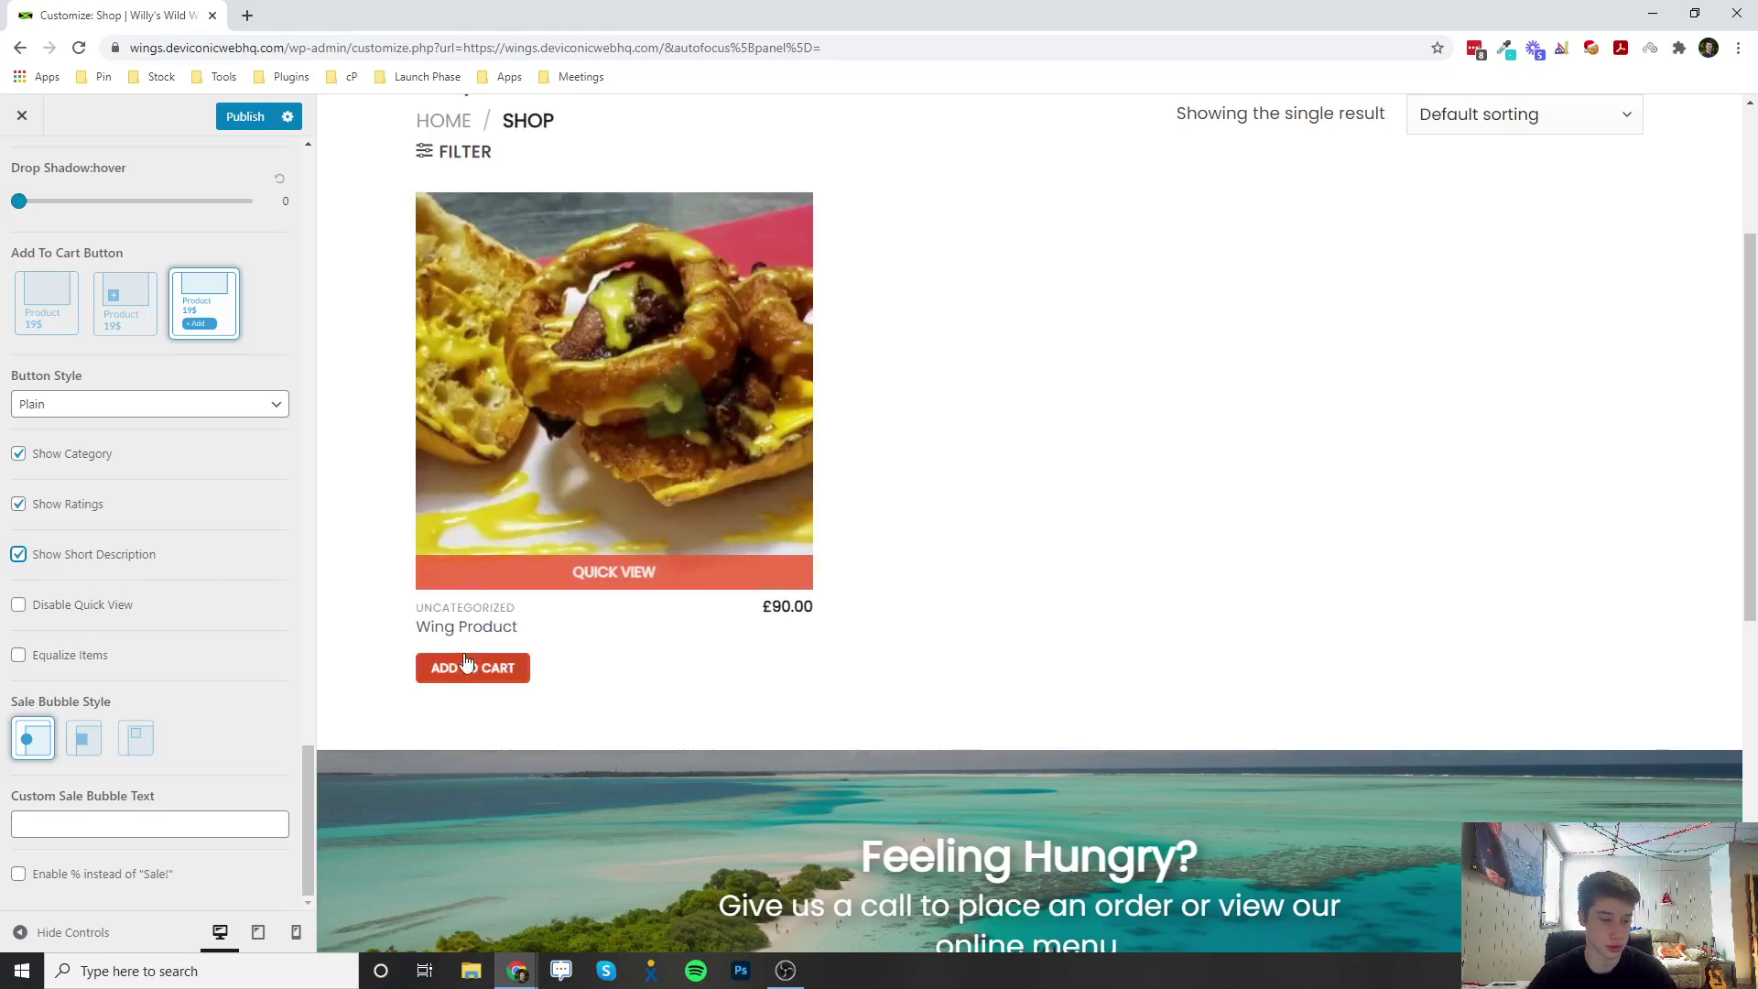
Disable quick view and enable it again, and open the Wing Product's quick view in the shop preview.
{"action": "left_click", "coordinate": [60, 606]}
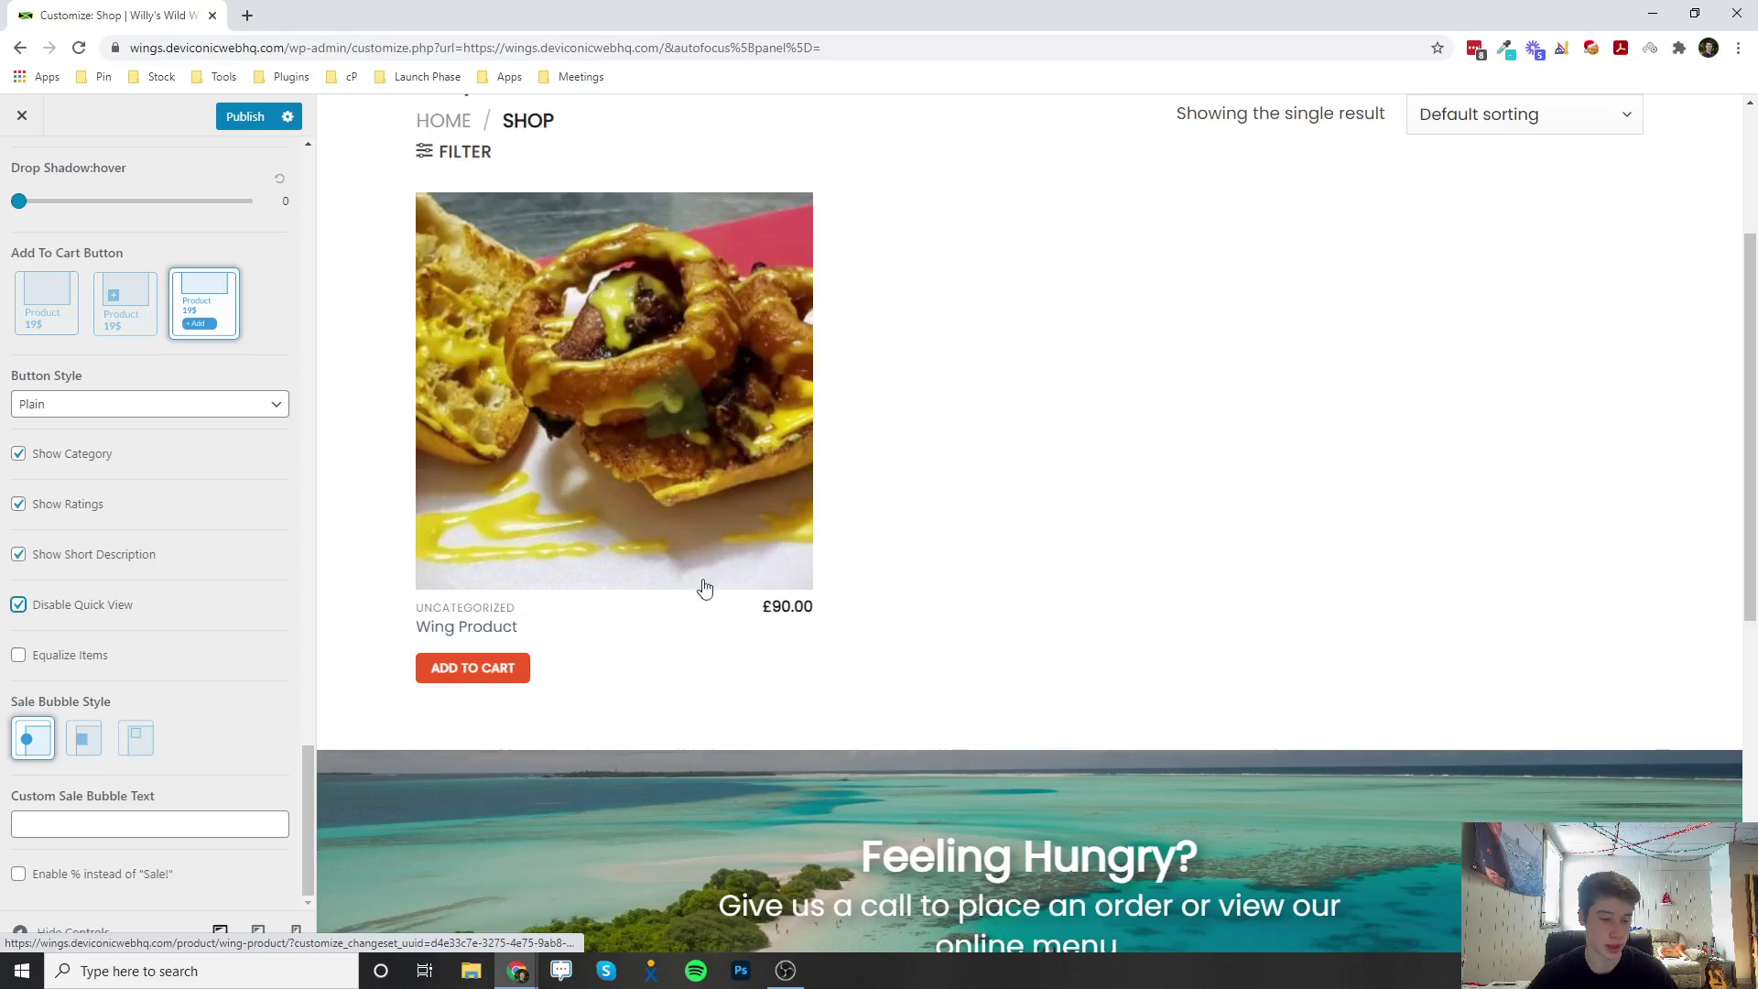
{"action": "left_click", "coordinate": [105, 604]}
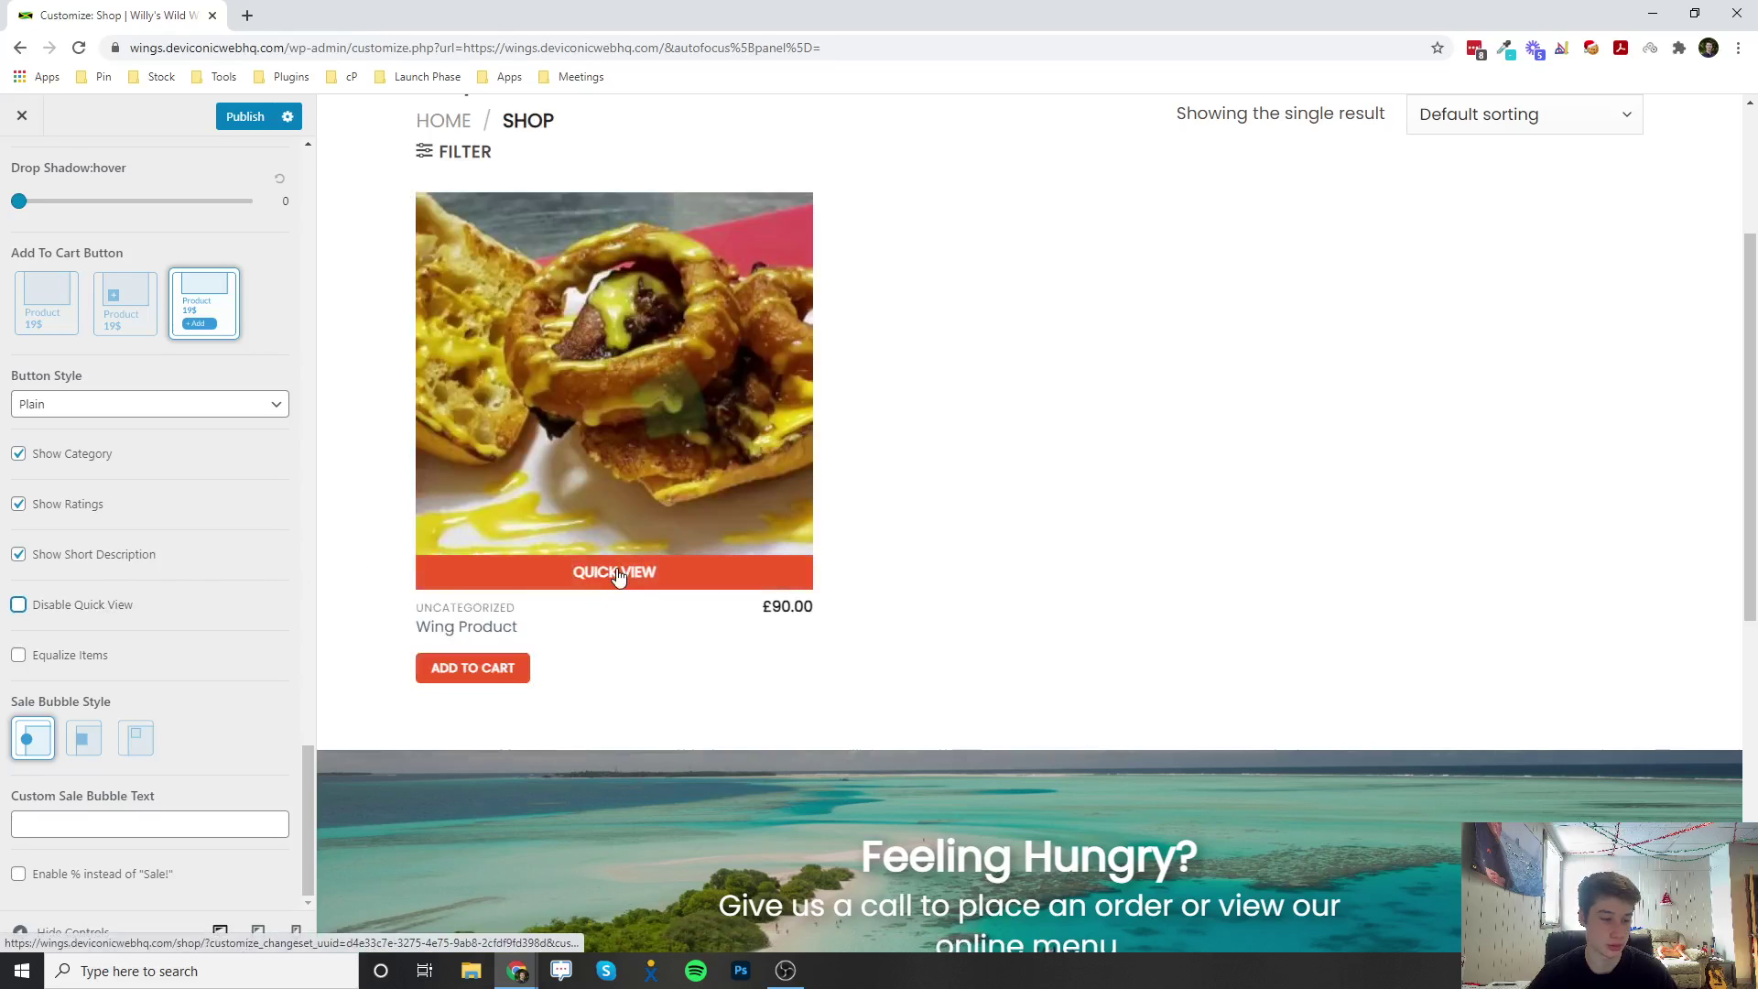
{"action": "left_click", "coordinate": [619, 568]}
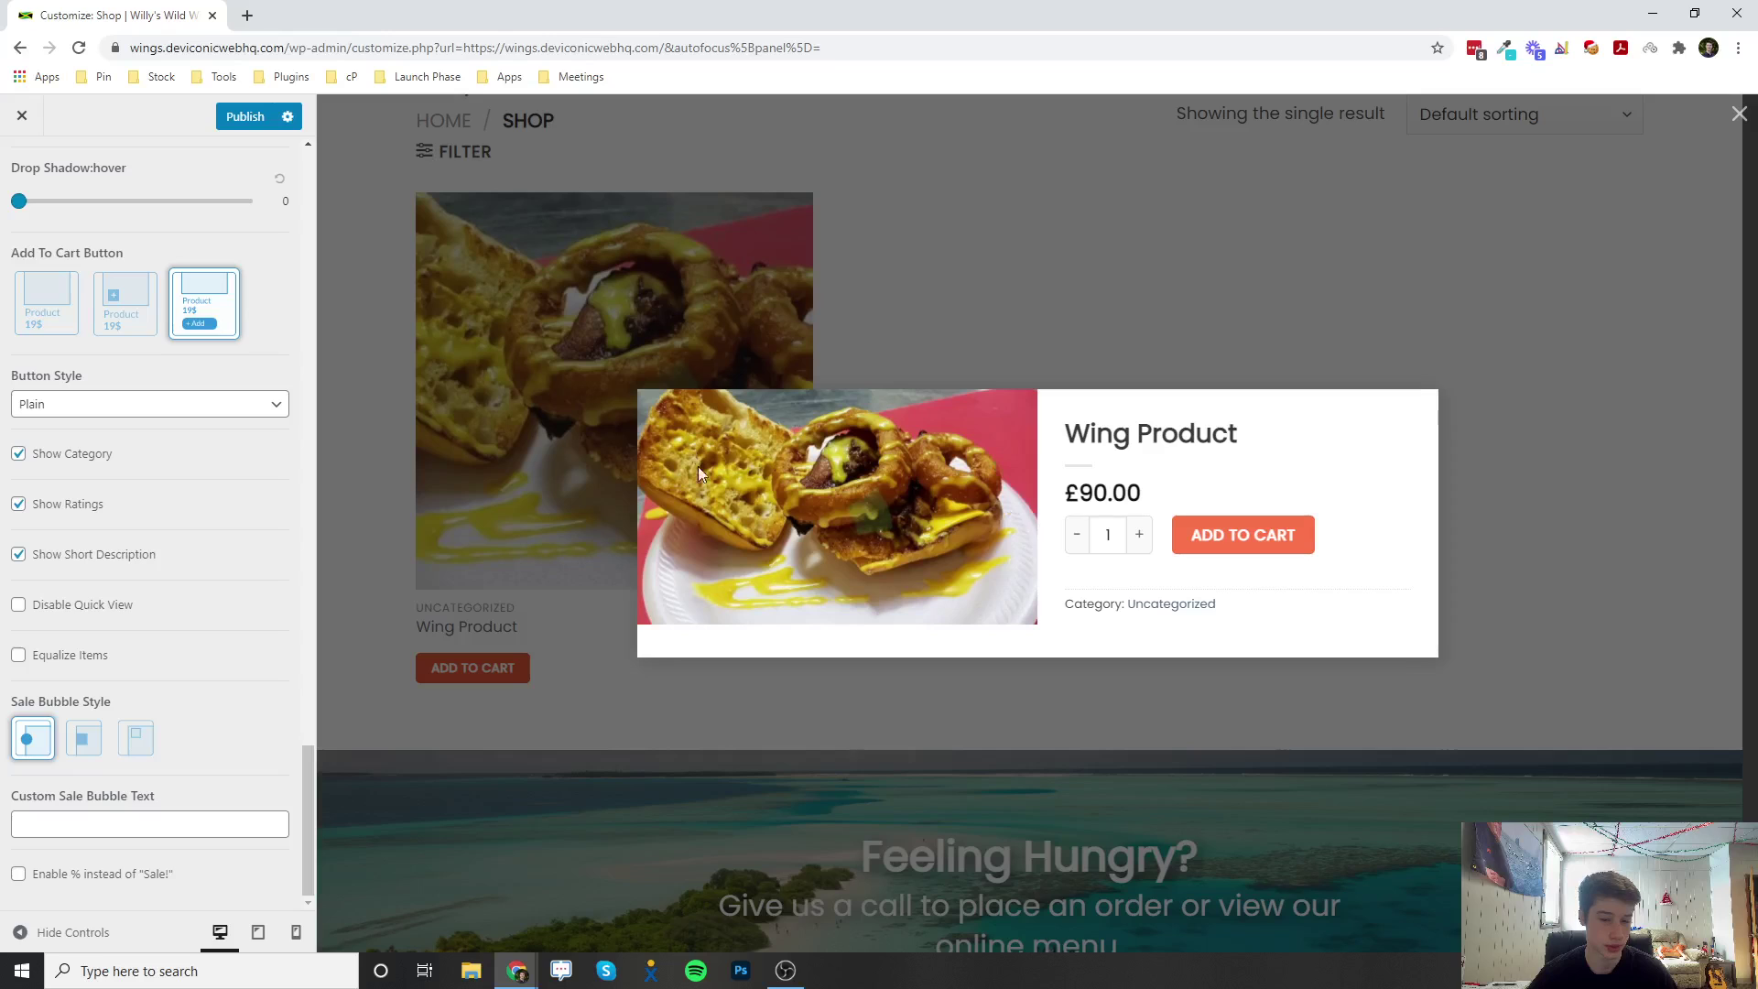
Close the product quick view and turn on Equalize Items for the product box.
{"action": "left_click", "coordinate": [1182, 330]}
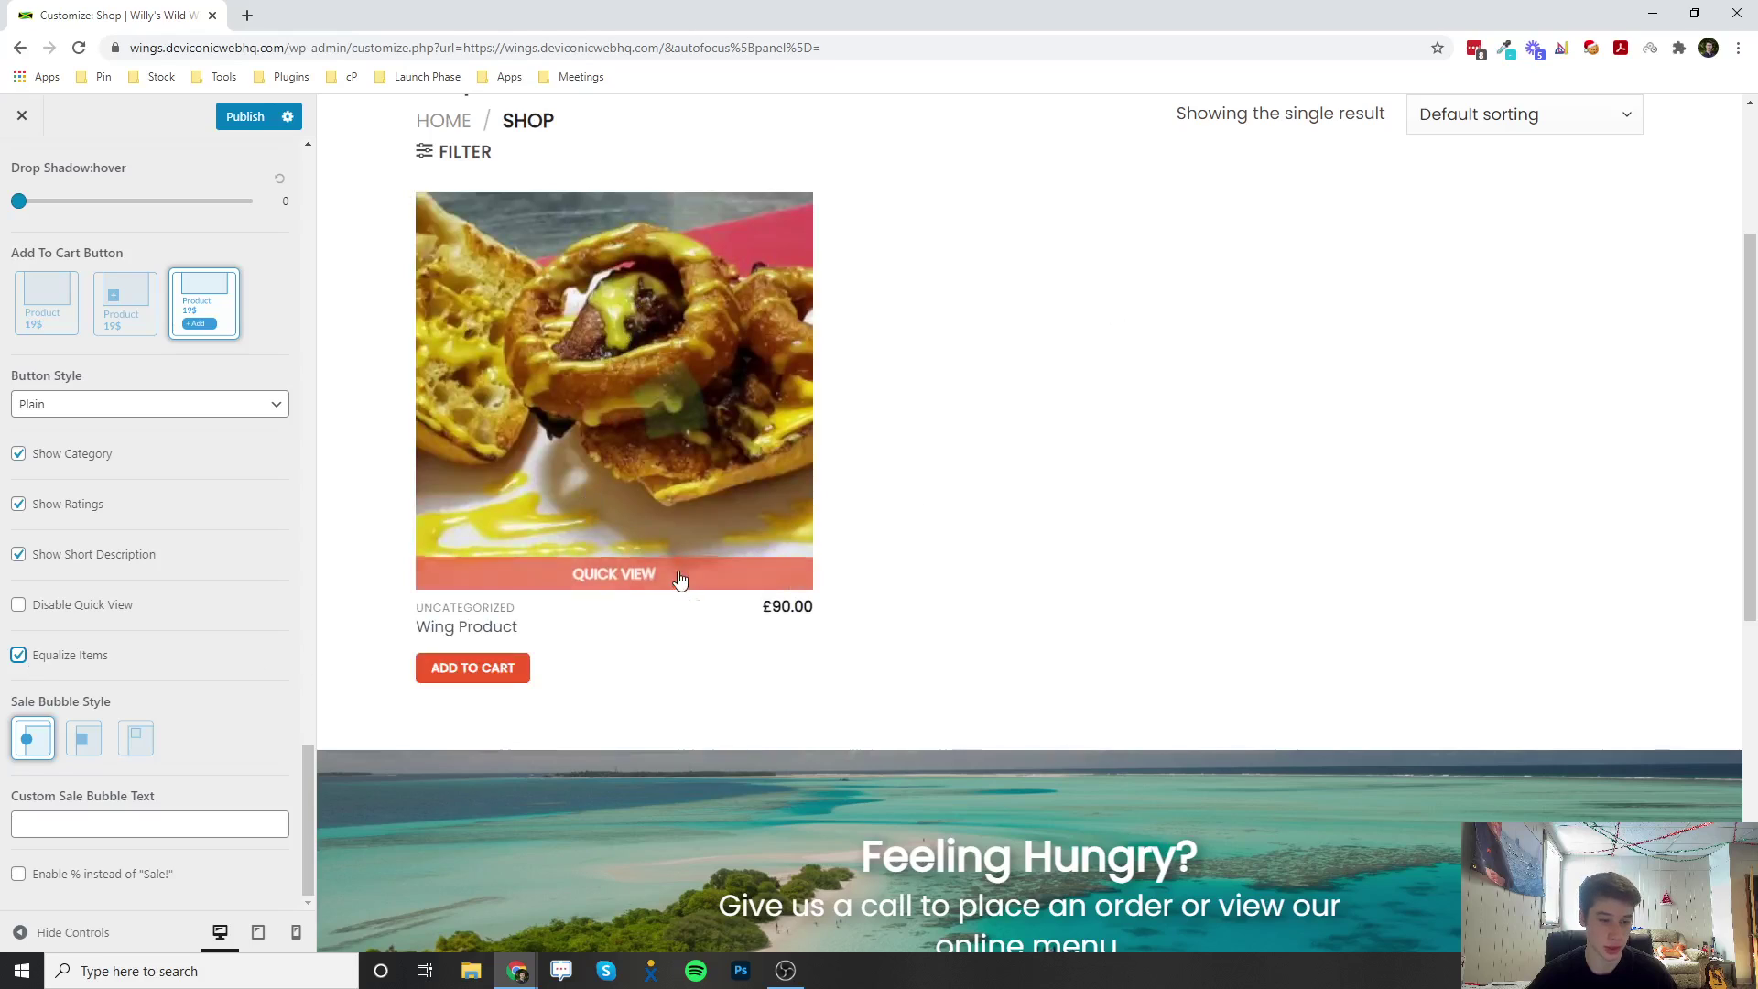
{"action": "mouse_move", "coordinate": [510, 483]}
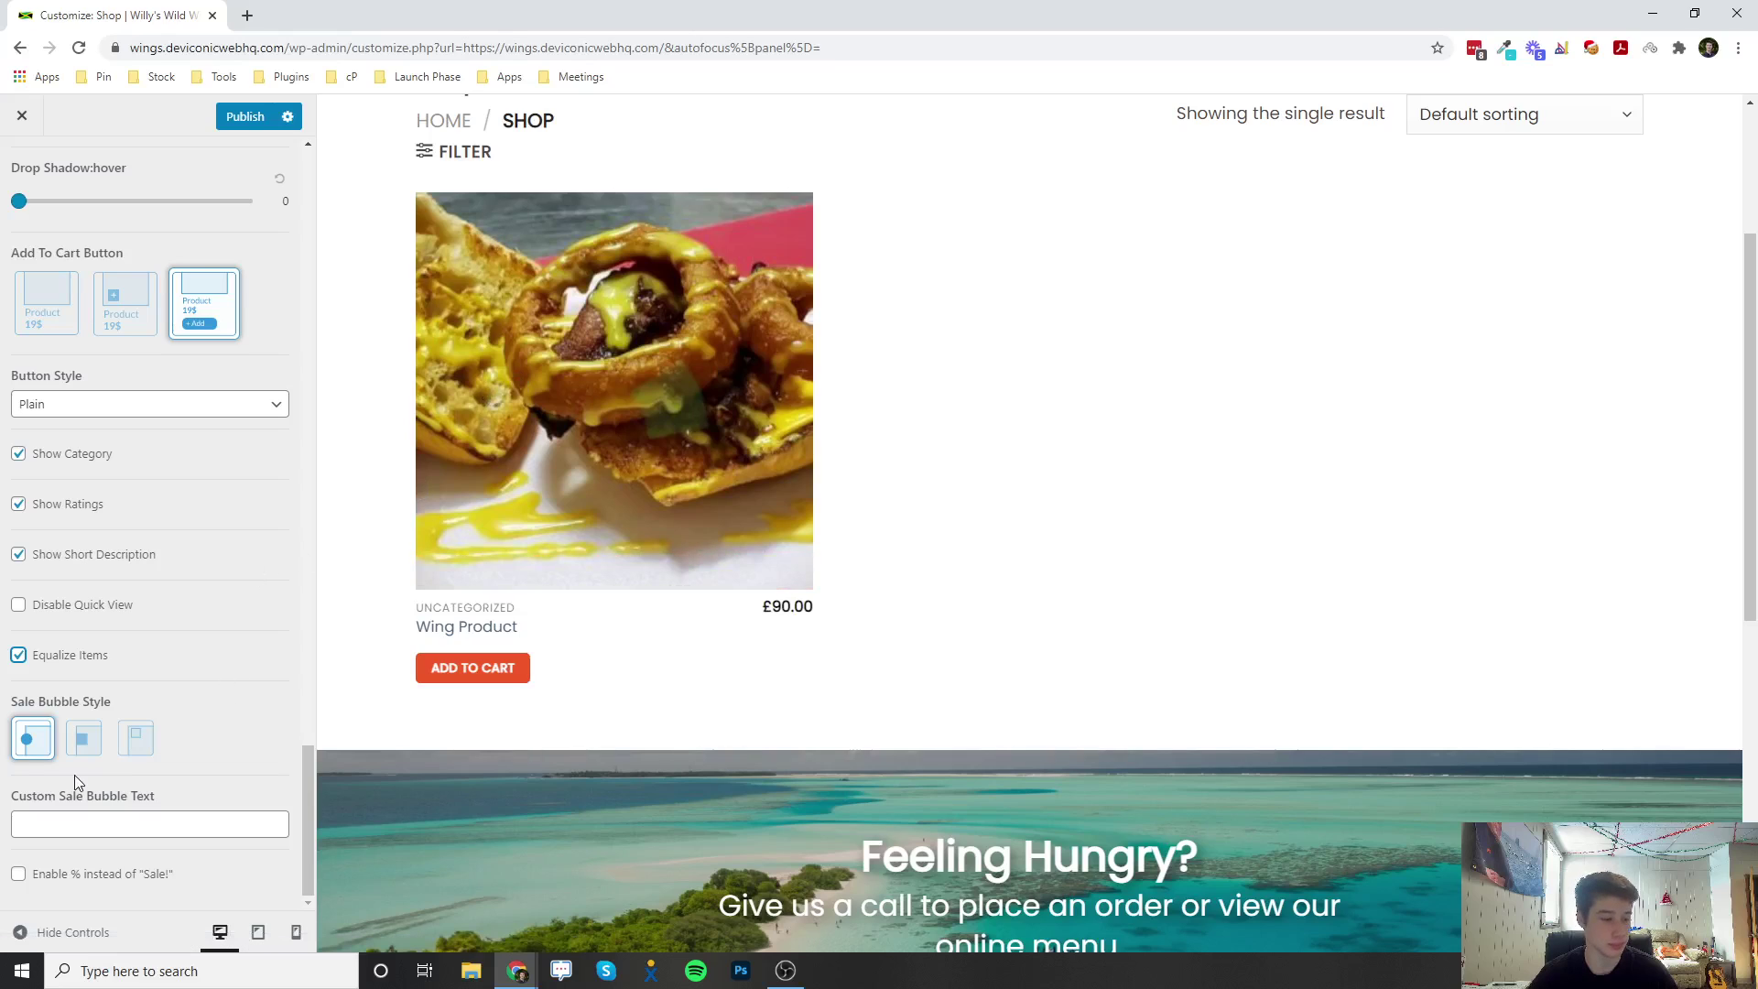
{"action": "mouse_move", "coordinate": [628, 628]}
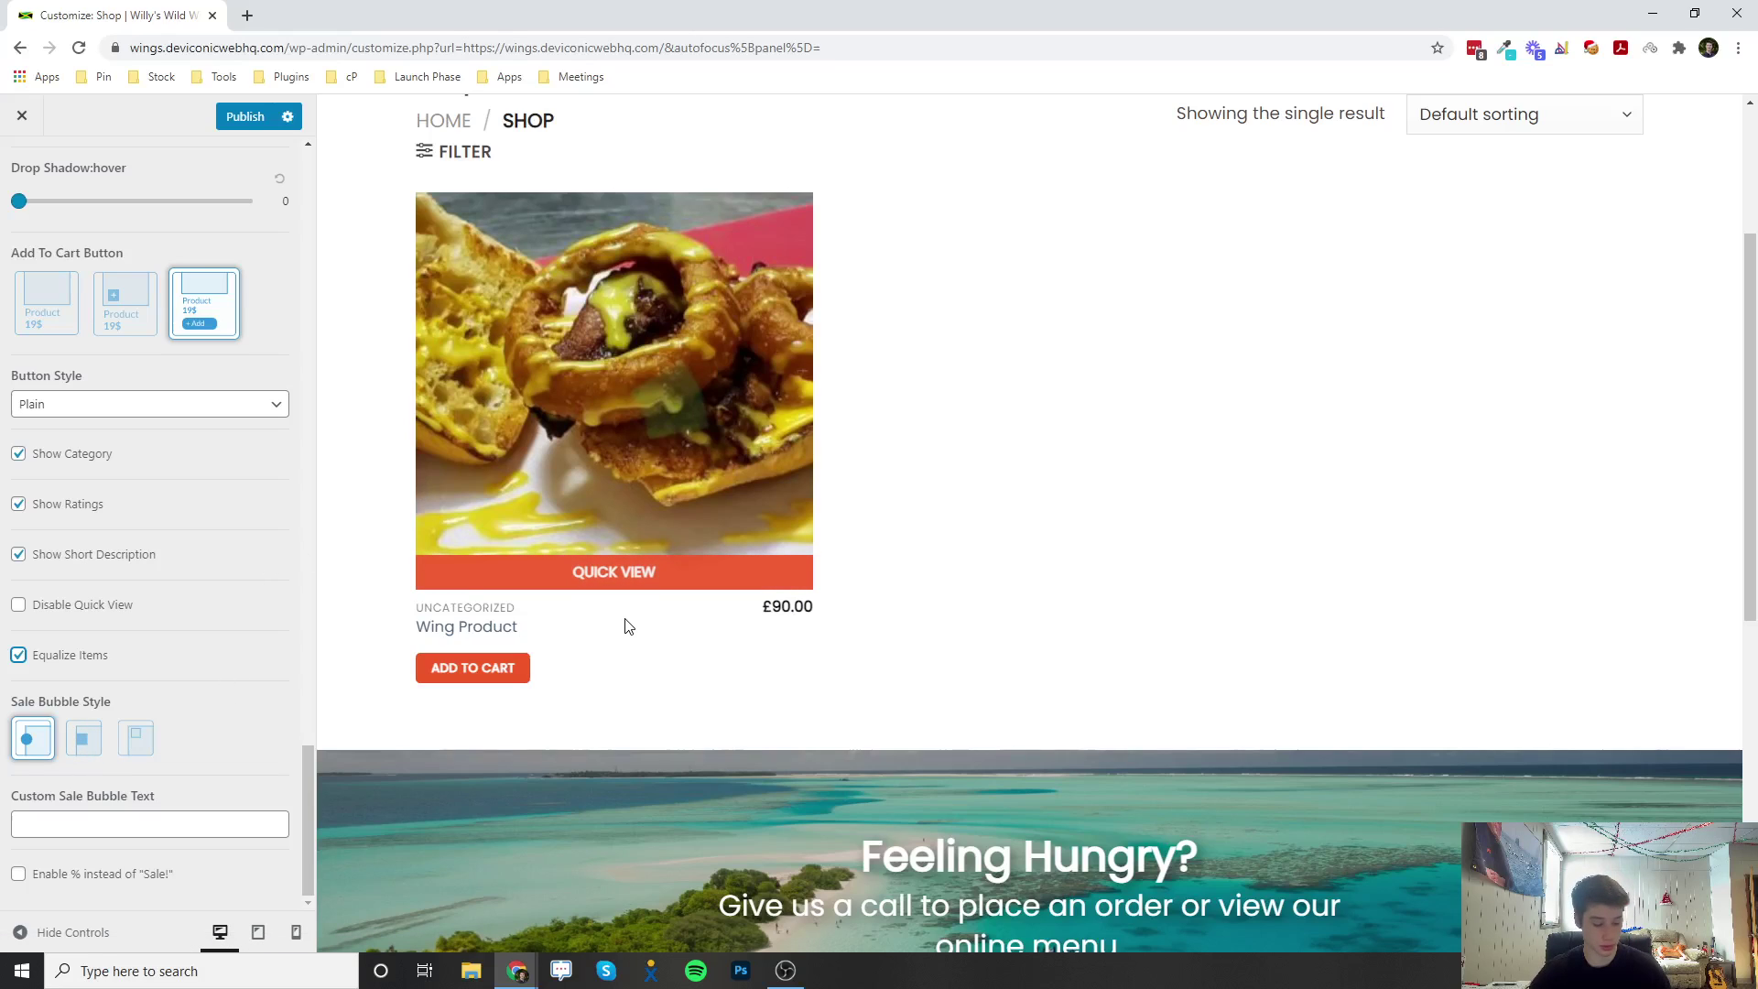